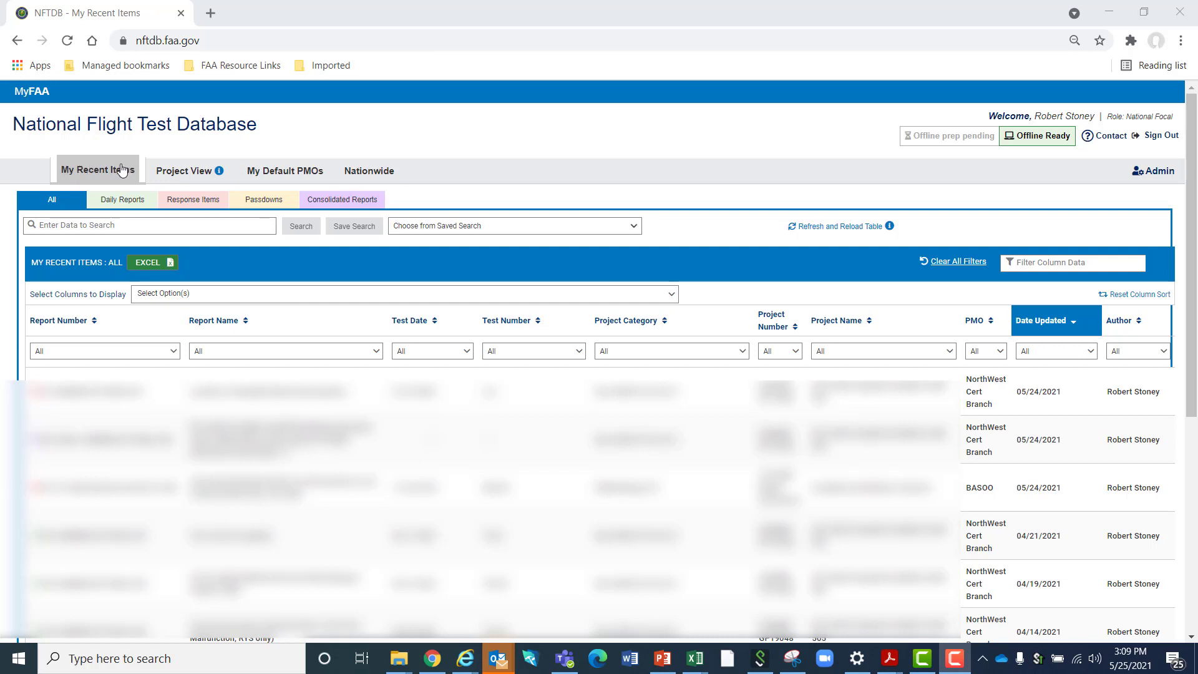
Open the administration options and review the list of flight test organizations with their associated PMOs
click(164, 171)
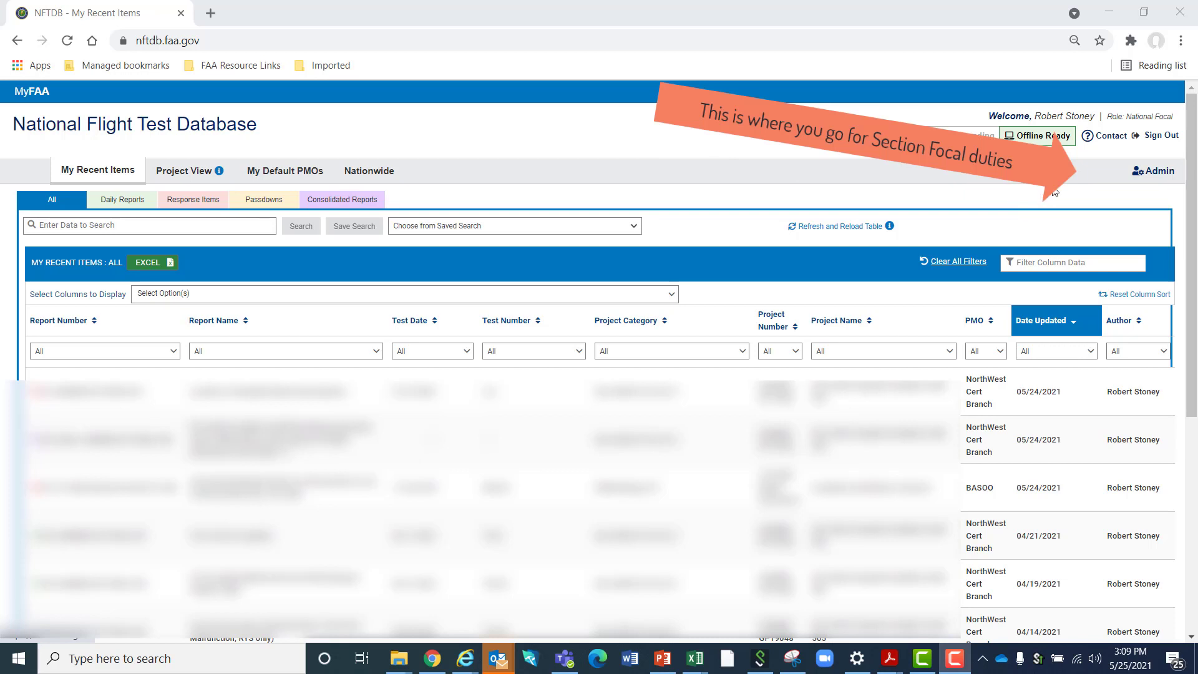
click(1155, 175)
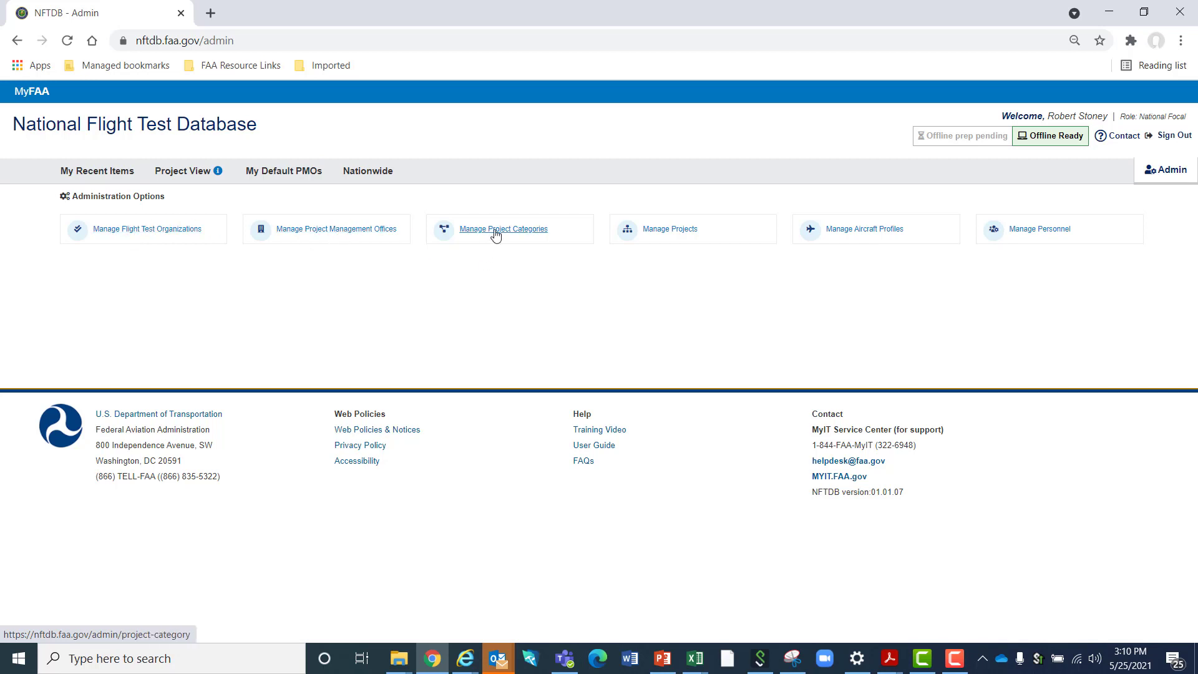
click(140, 230)
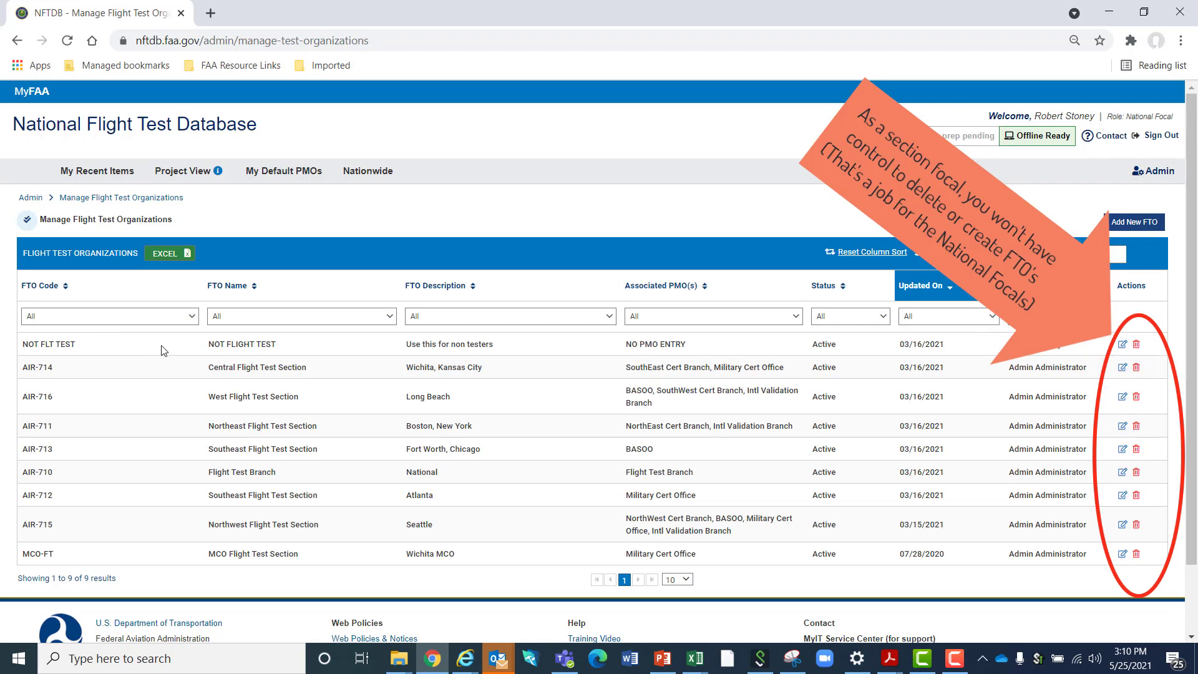
scroll(181, 499, down, 1)
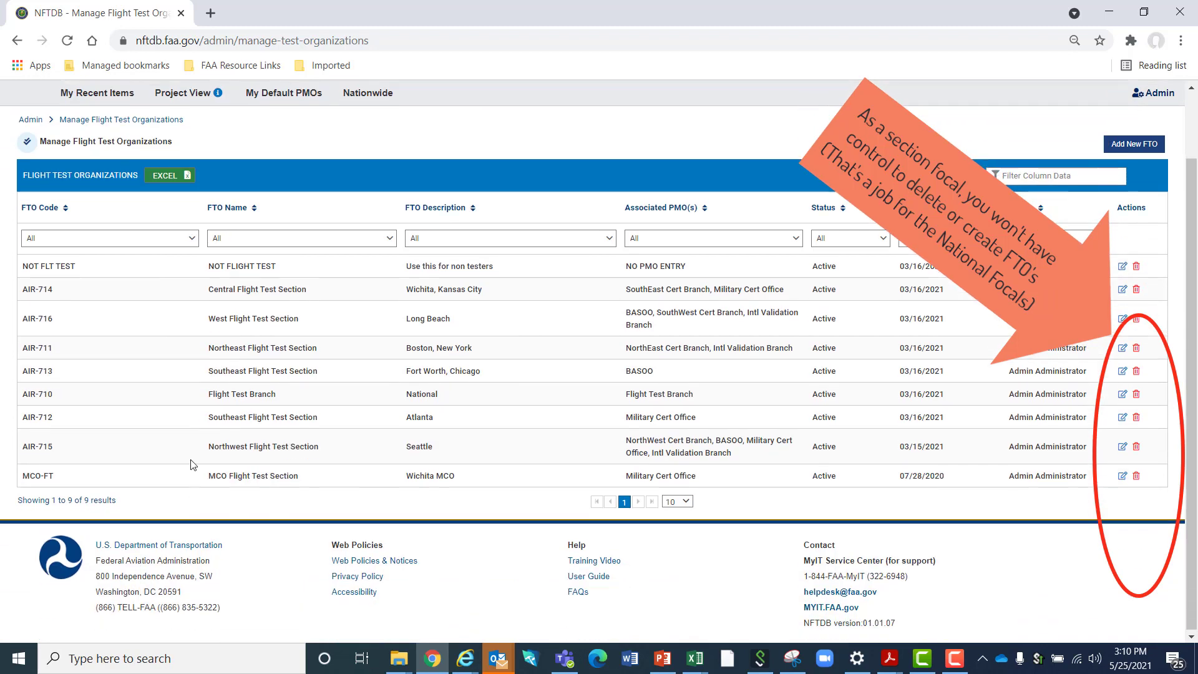
scroll(192, 464, up, 1)
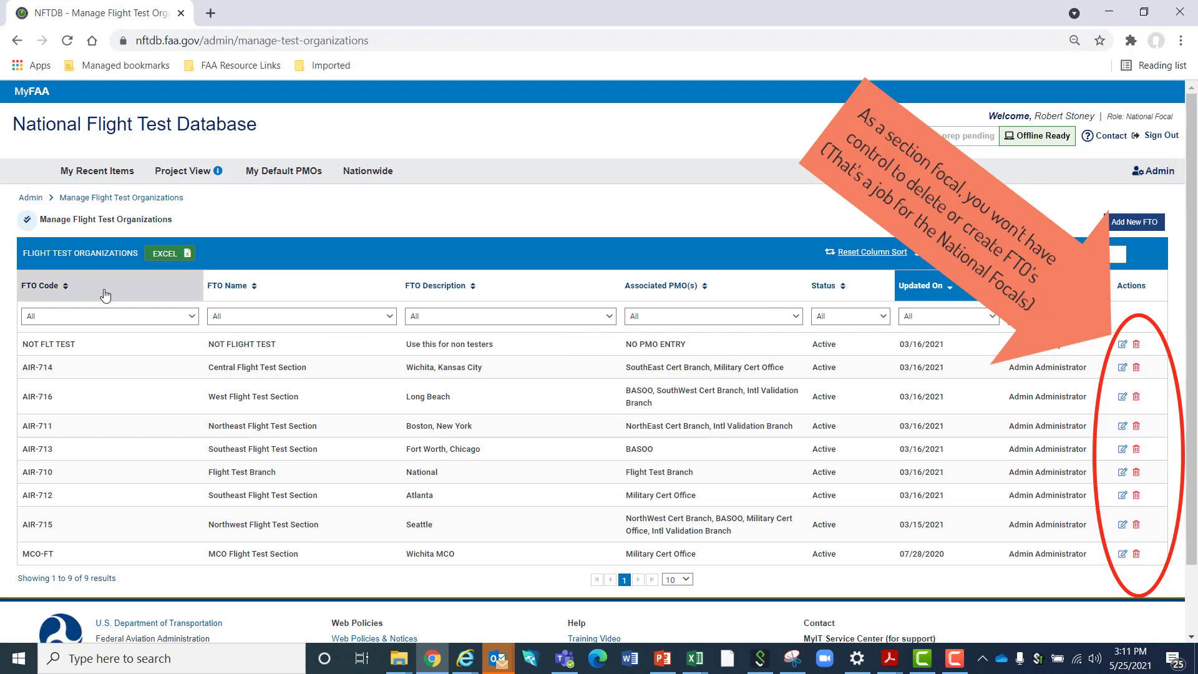
View the list of project management offices and open the project categories list from the administration options
click(1169, 173)
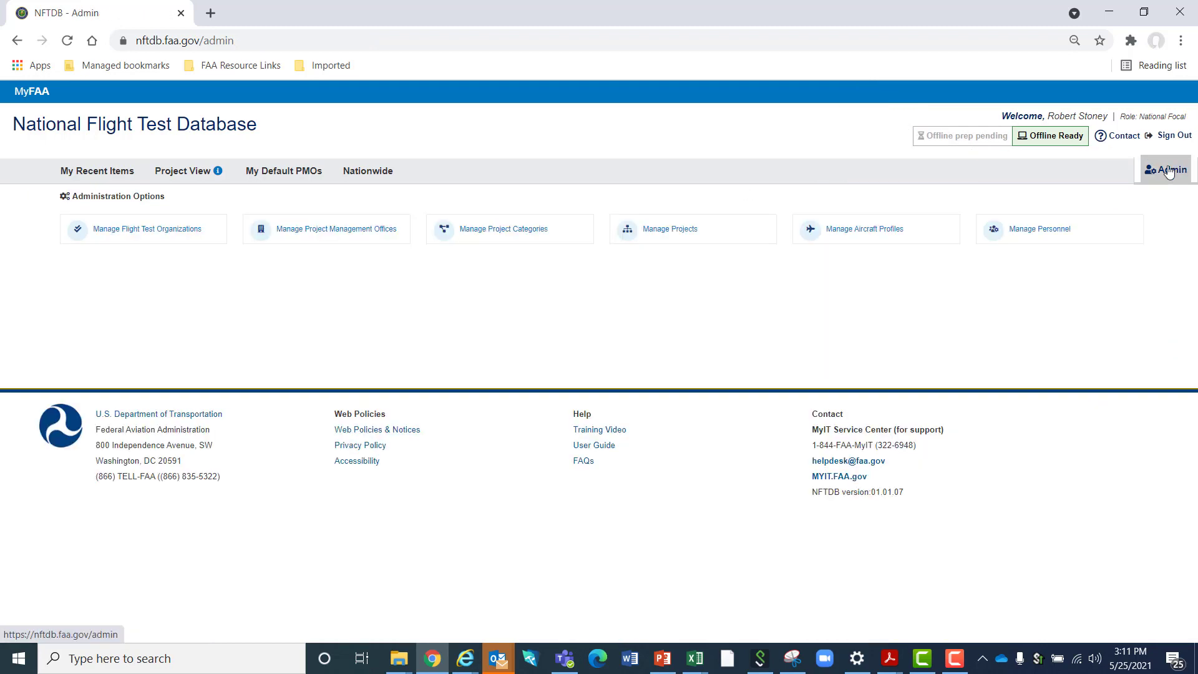
click(334, 230)
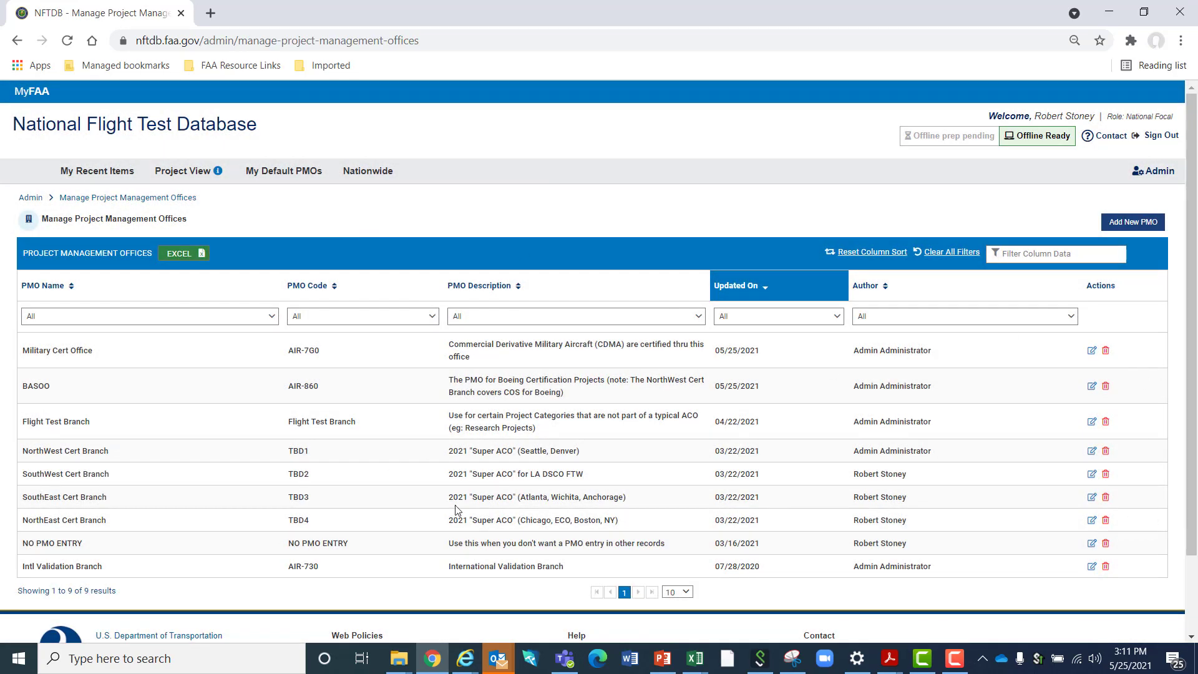
click(1156, 171)
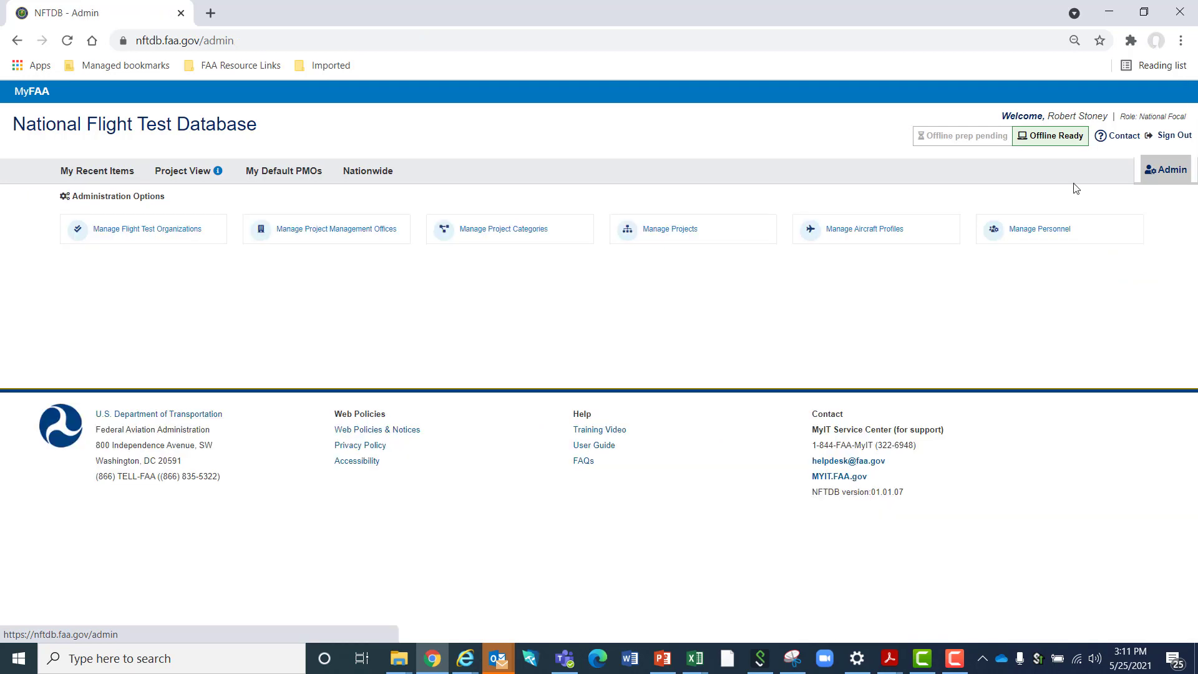
click(488, 230)
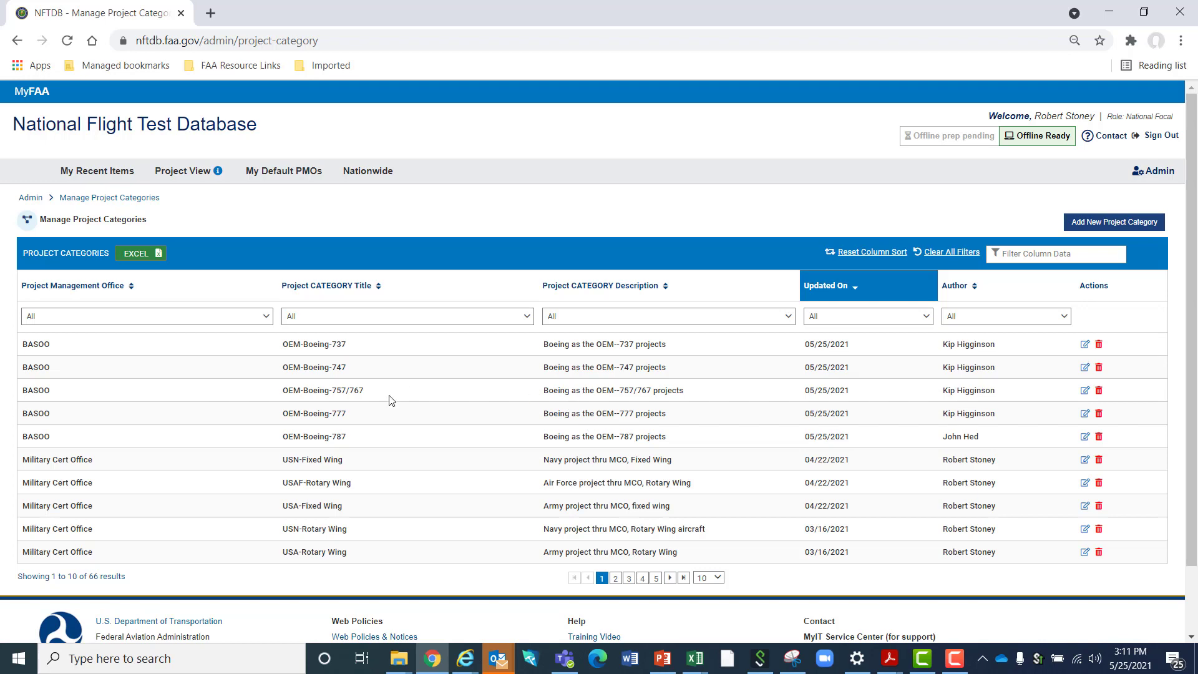
Try to delete the BASOO project category OEM-Boeing-737
click(1100, 346)
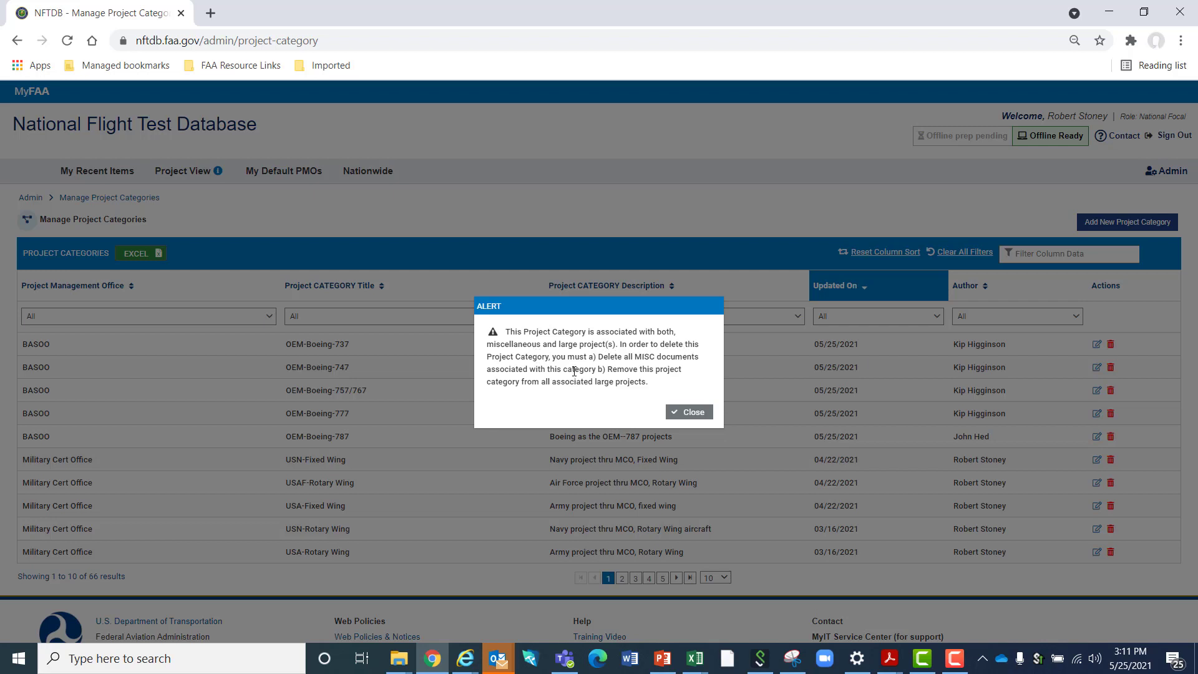
click(697, 413)
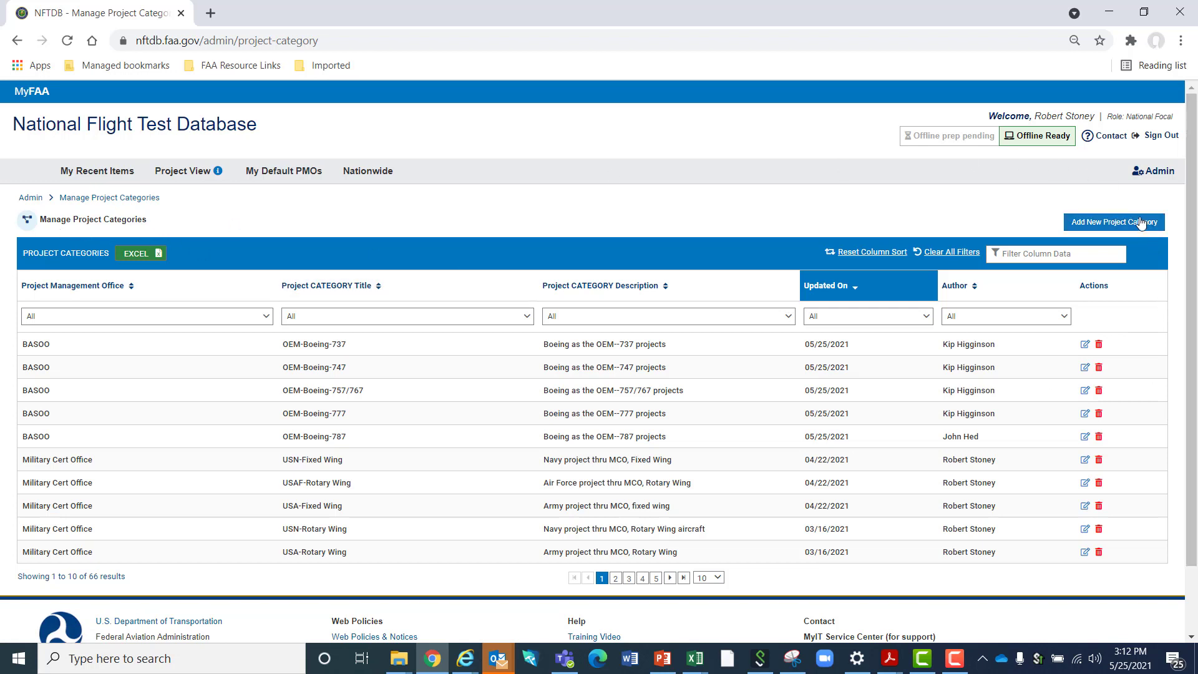
Examine the form for adding a project category and its Project Management Office options, without saving anything
click(1106, 226)
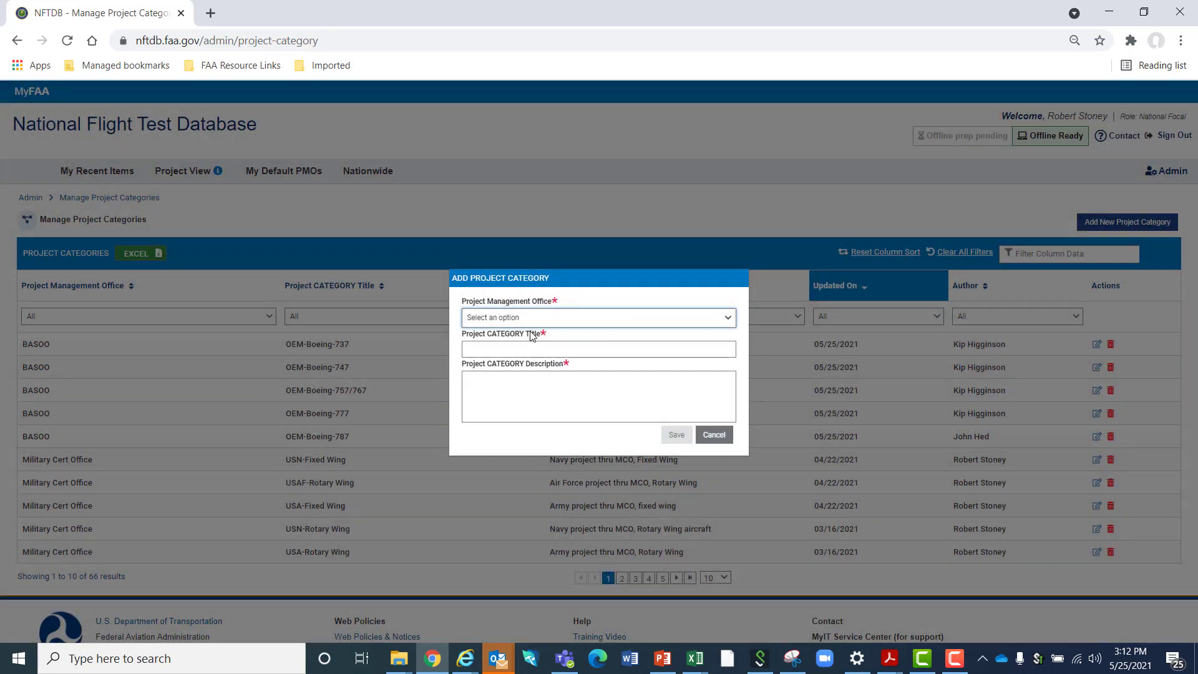
click(537, 318)
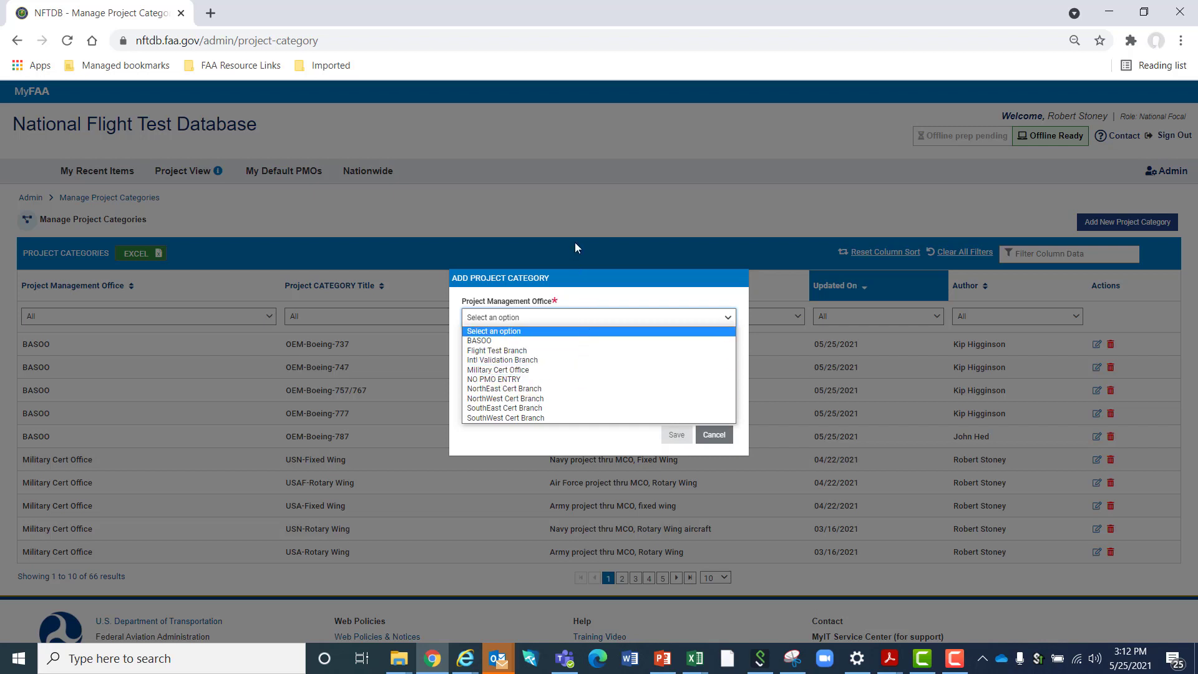
click(721, 304)
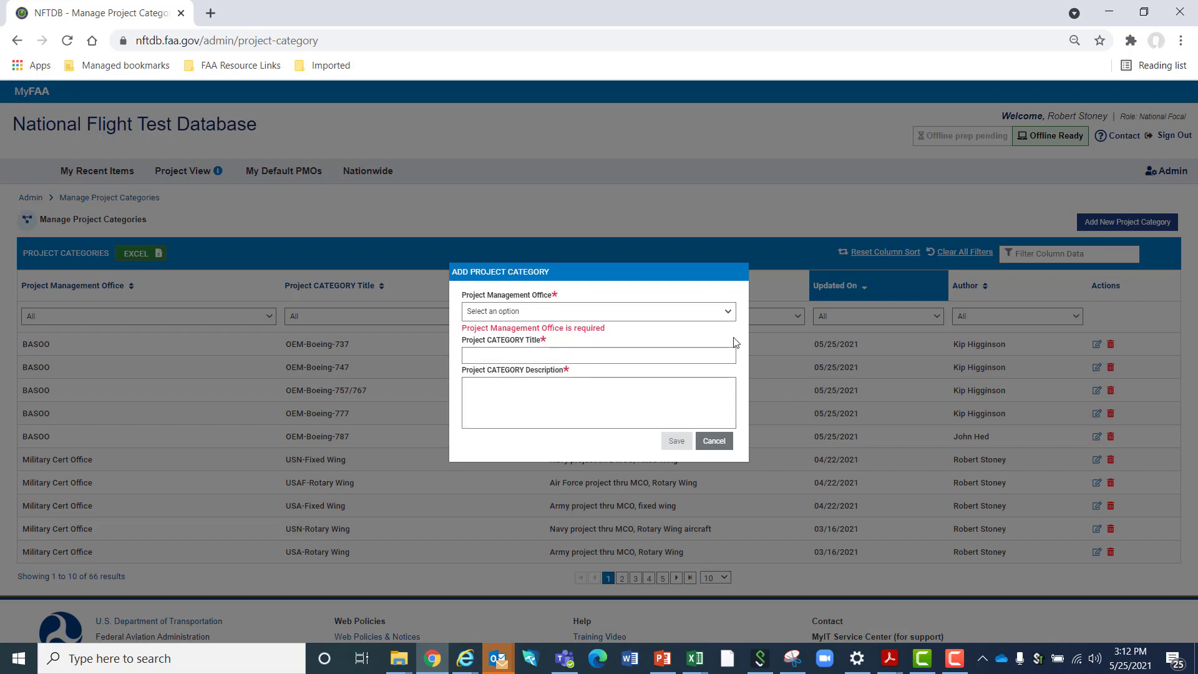
click(727, 443)
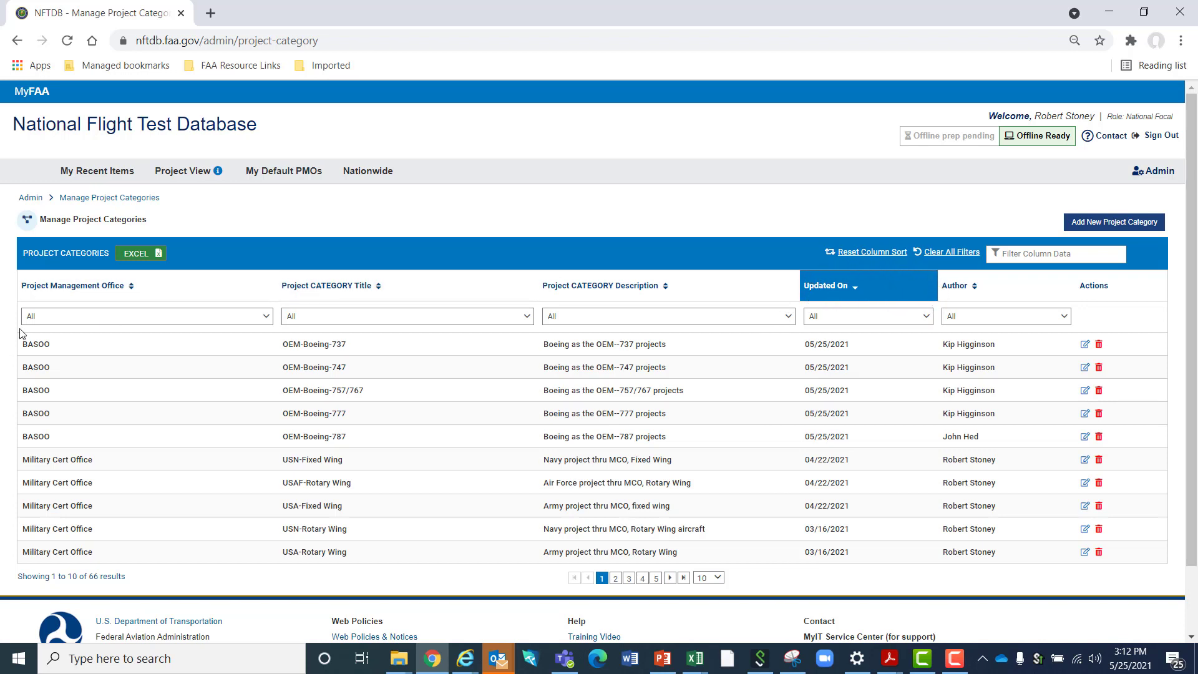
Sort the project categories by Project Management Office ascending, then descending, and return to the Updated On sort
click(106, 290)
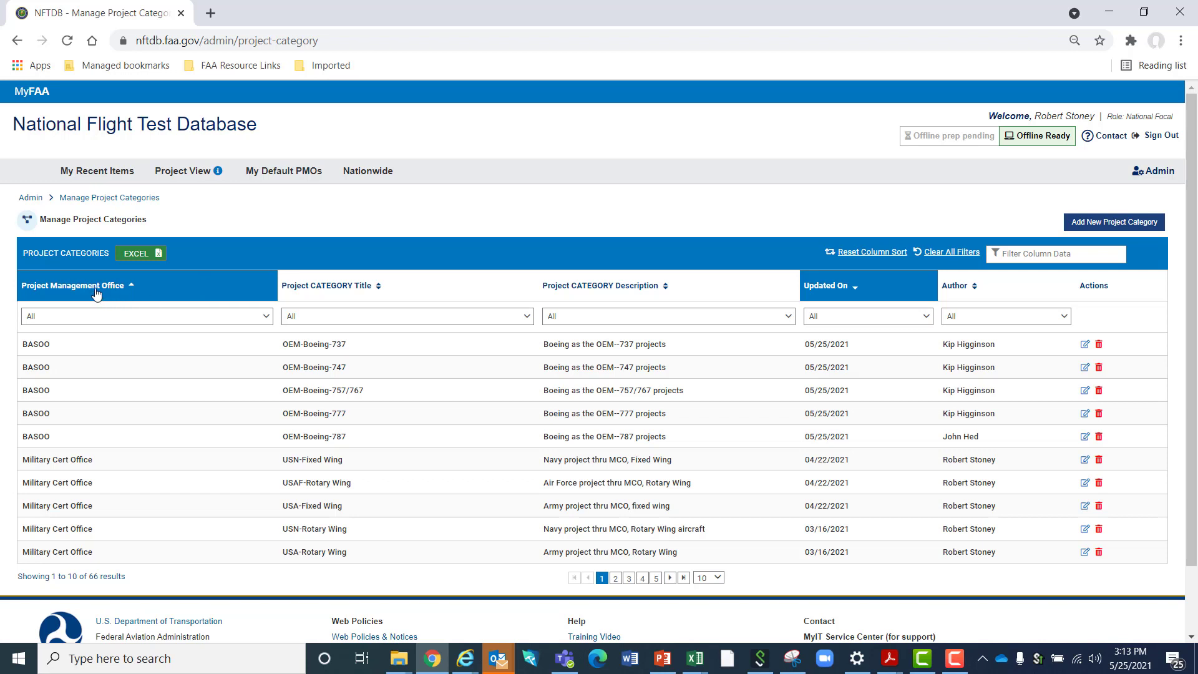
click(885, 292)
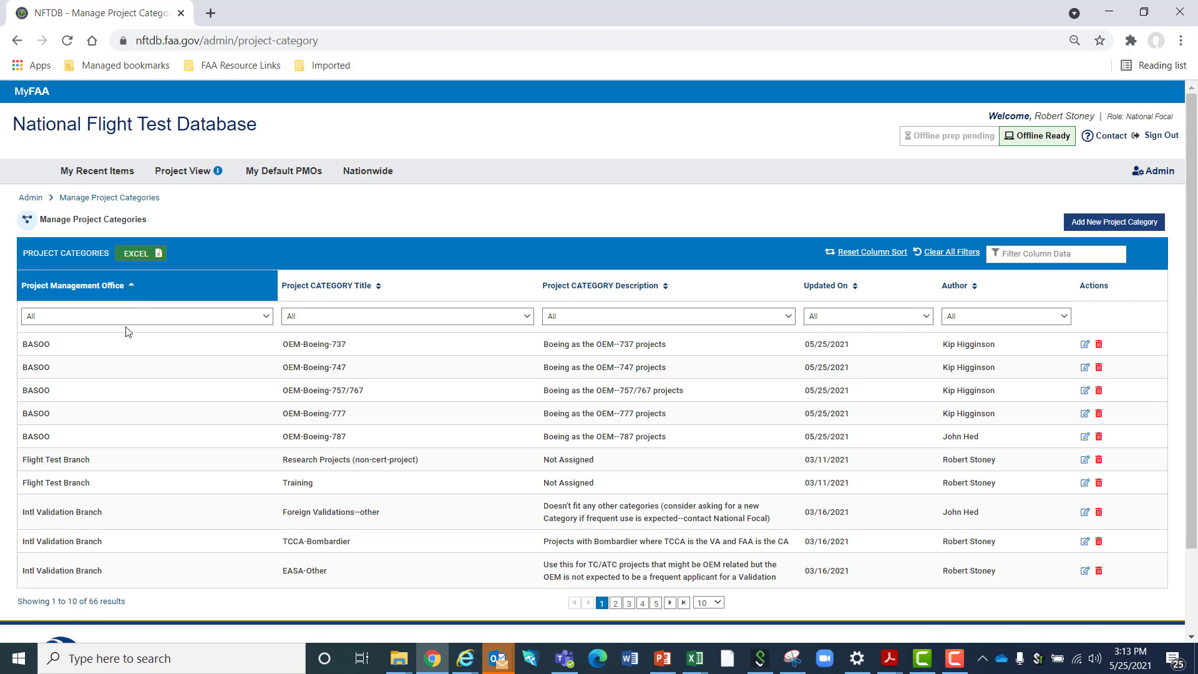
click(132, 288)
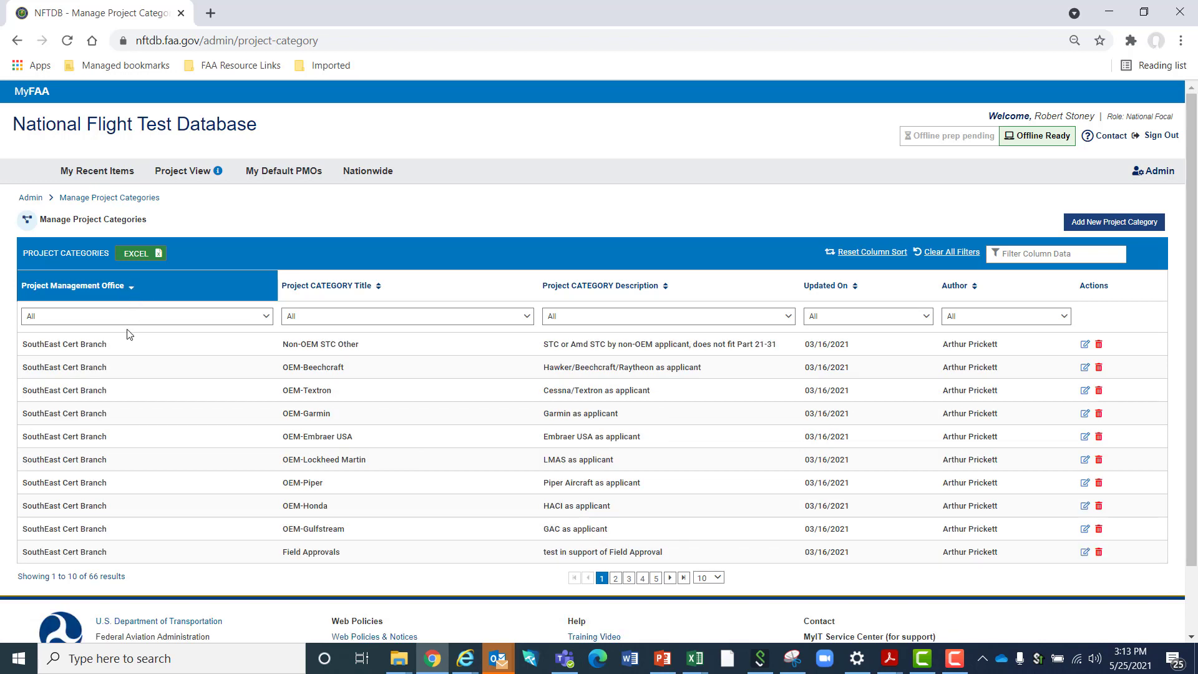
click(132, 291)
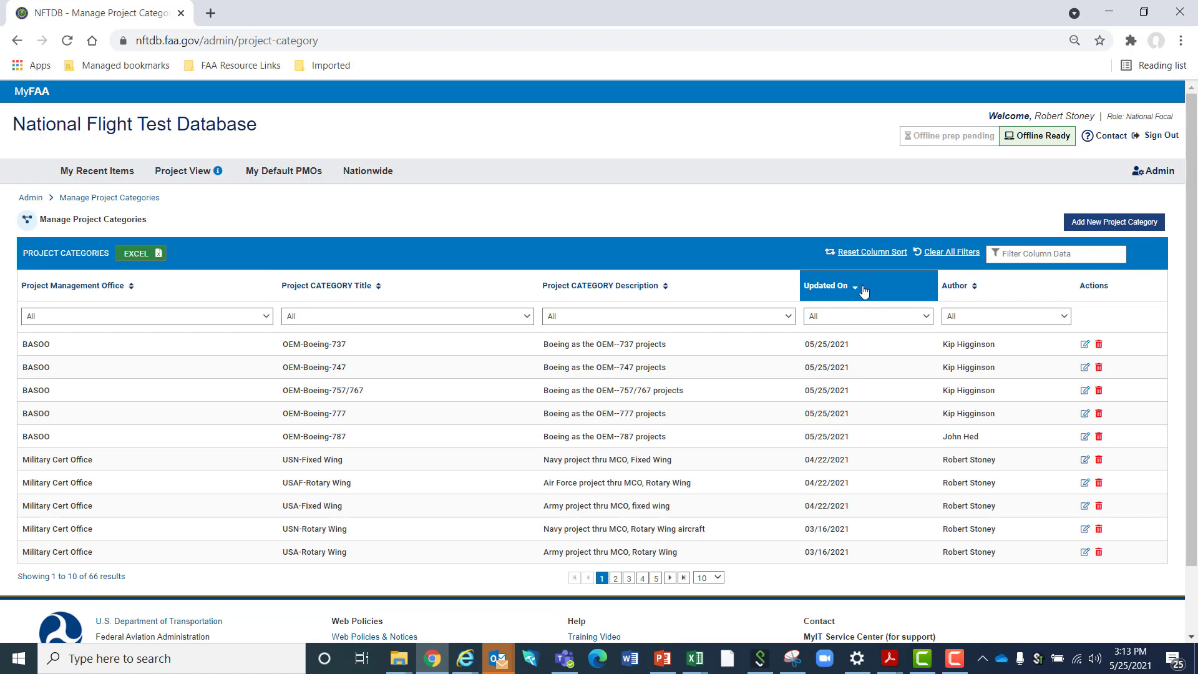
Add an ascending Author sort and filter the project categories to the NorthWest Cert Branch management office
click(1003, 289)
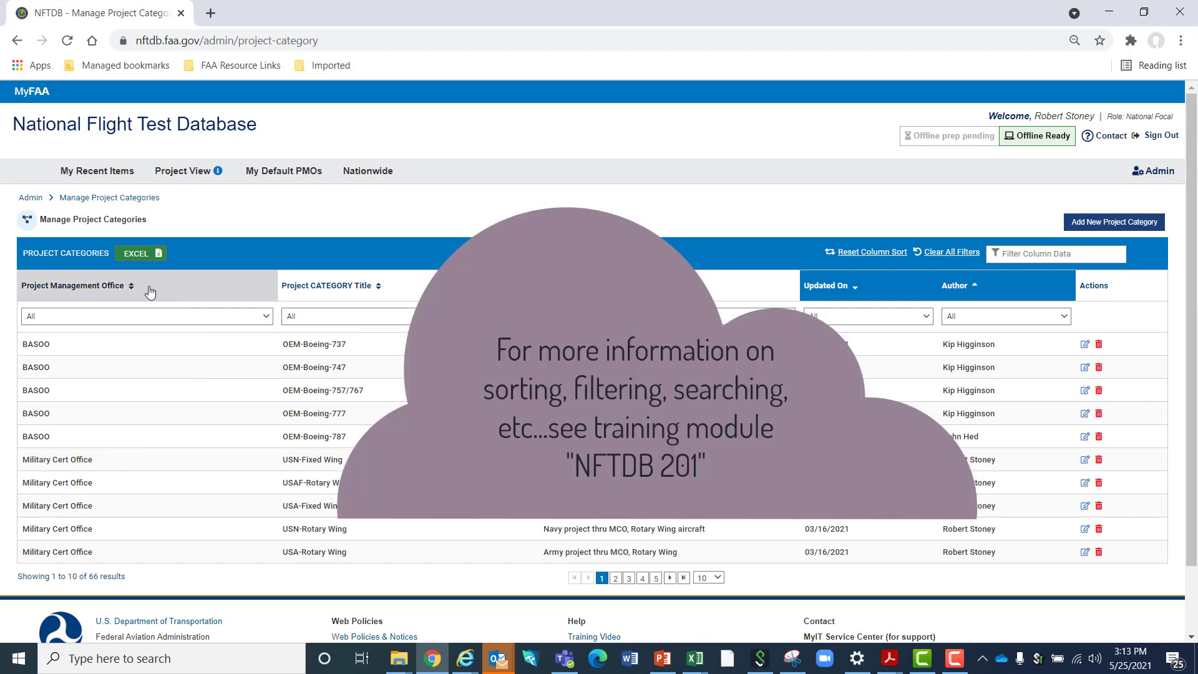
click(155, 319)
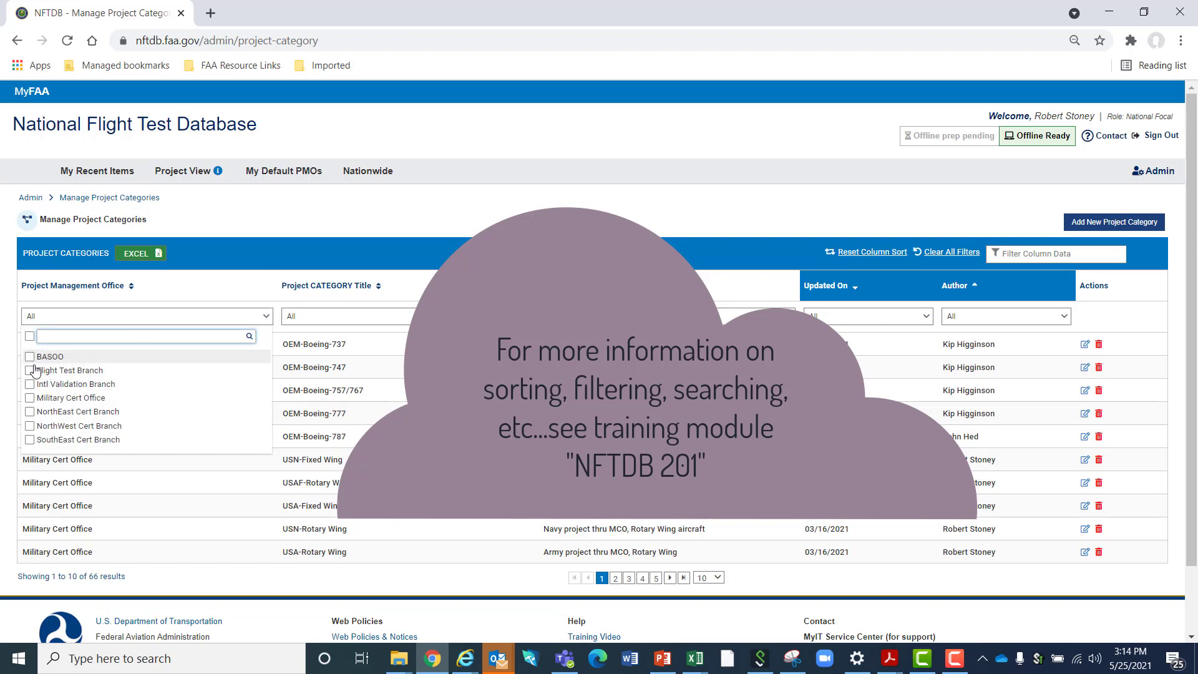
click(31, 427)
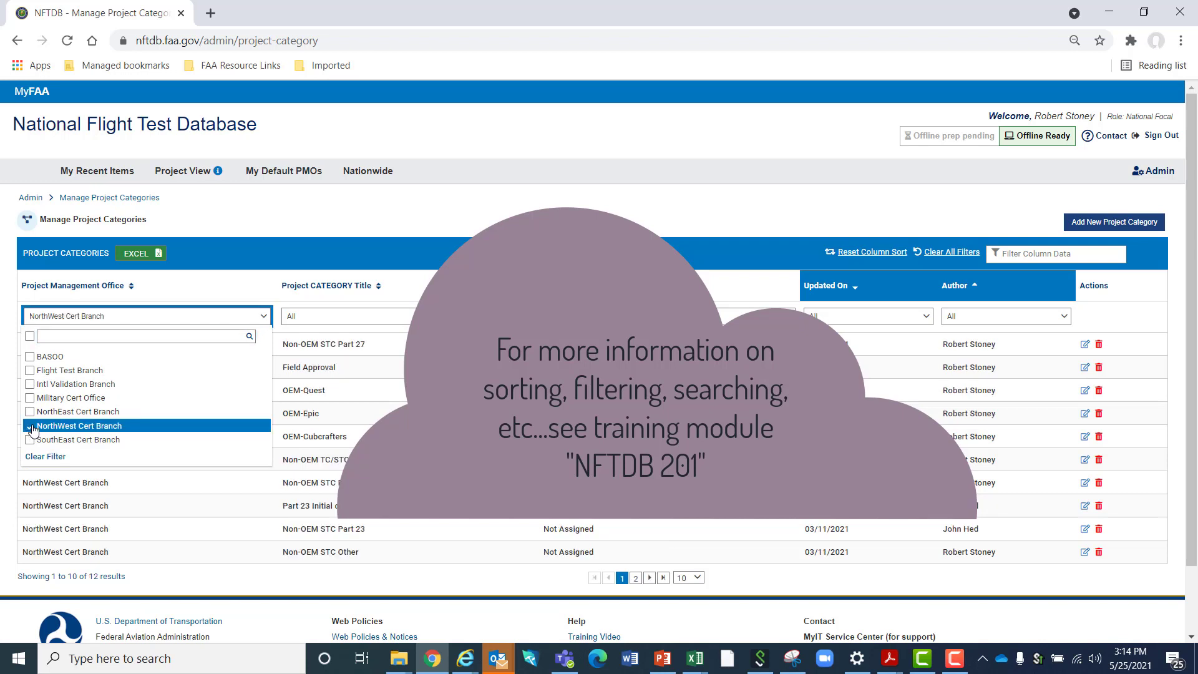
click(235, 232)
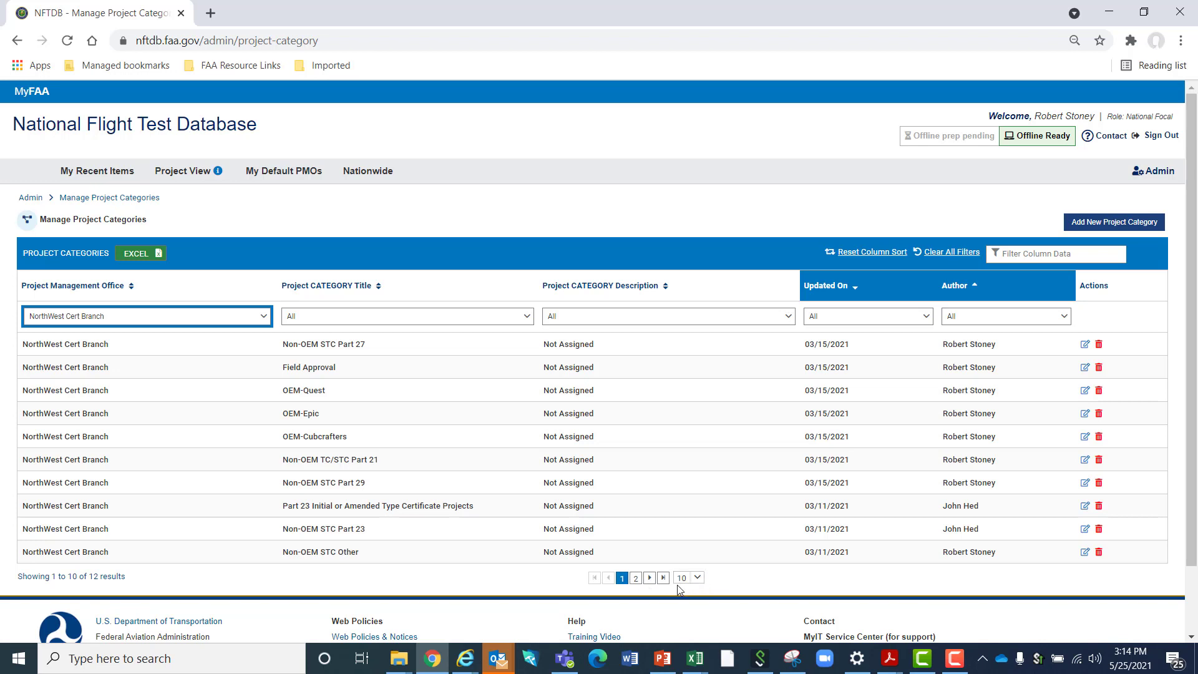
Set the project categories table to 100 rows per page and look through the filtered list
click(697, 579)
click(691, 564)
scroll(506, 464, down, 2)
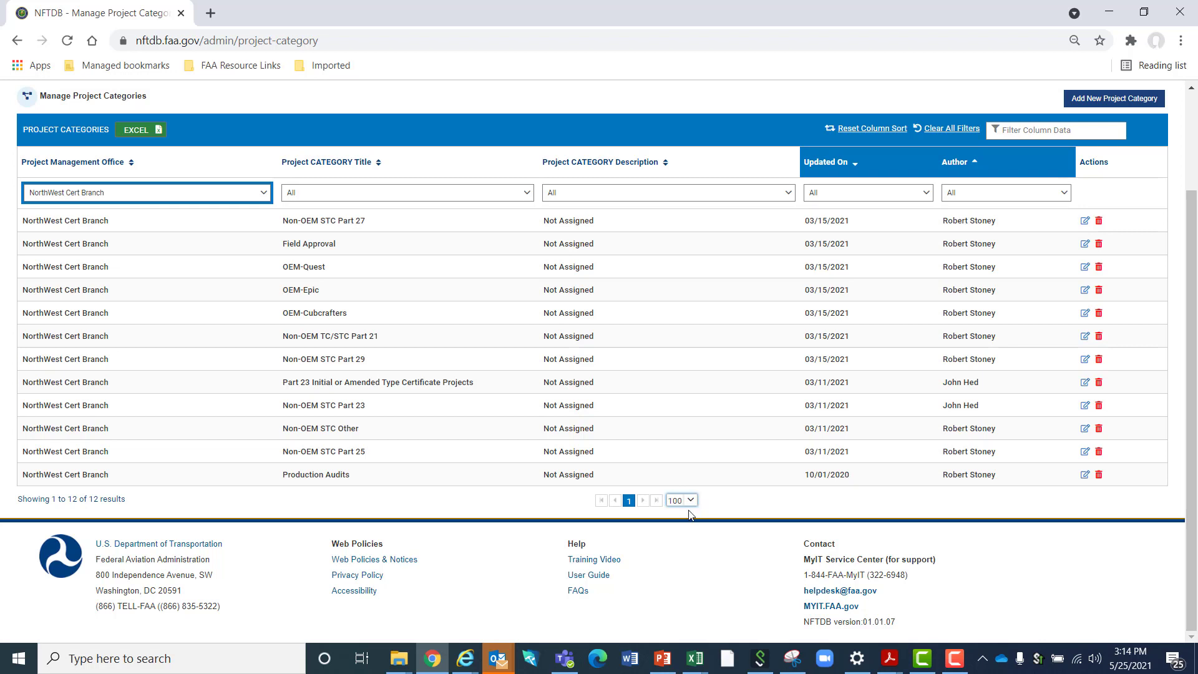
scroll(507, 410, up, 1)
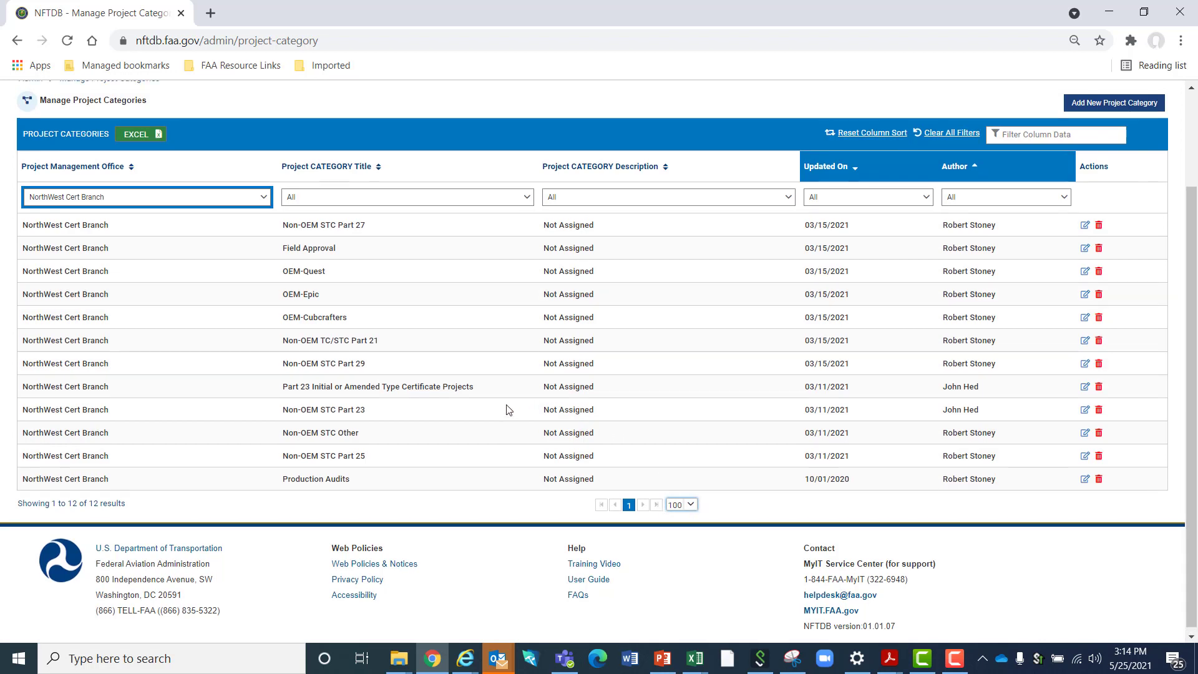
scroll(507, 411, up, 1)
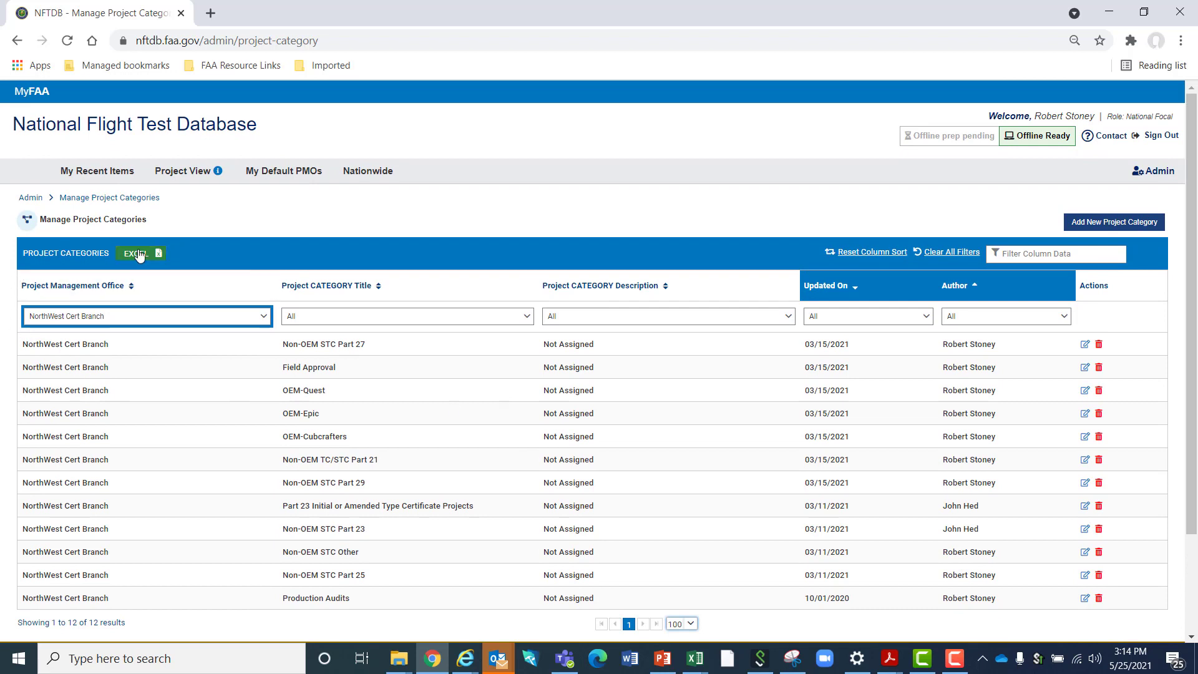
Open the Manage Projects page from the administration options
click(1145, 172)
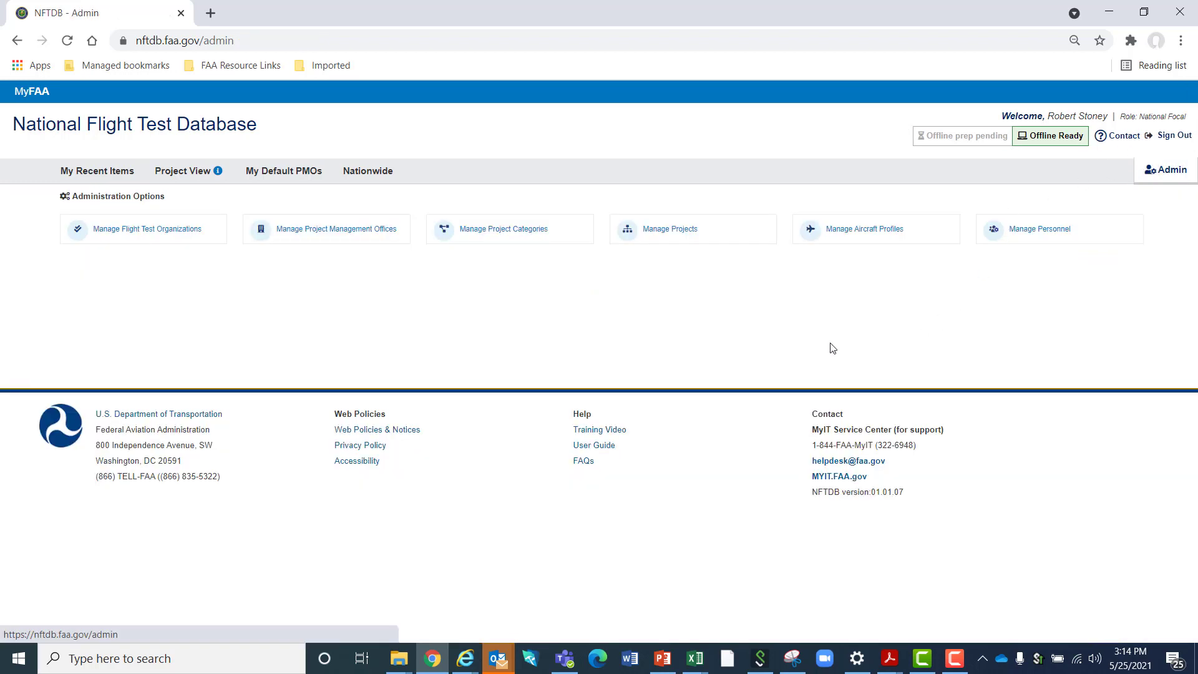
click(672, 232)
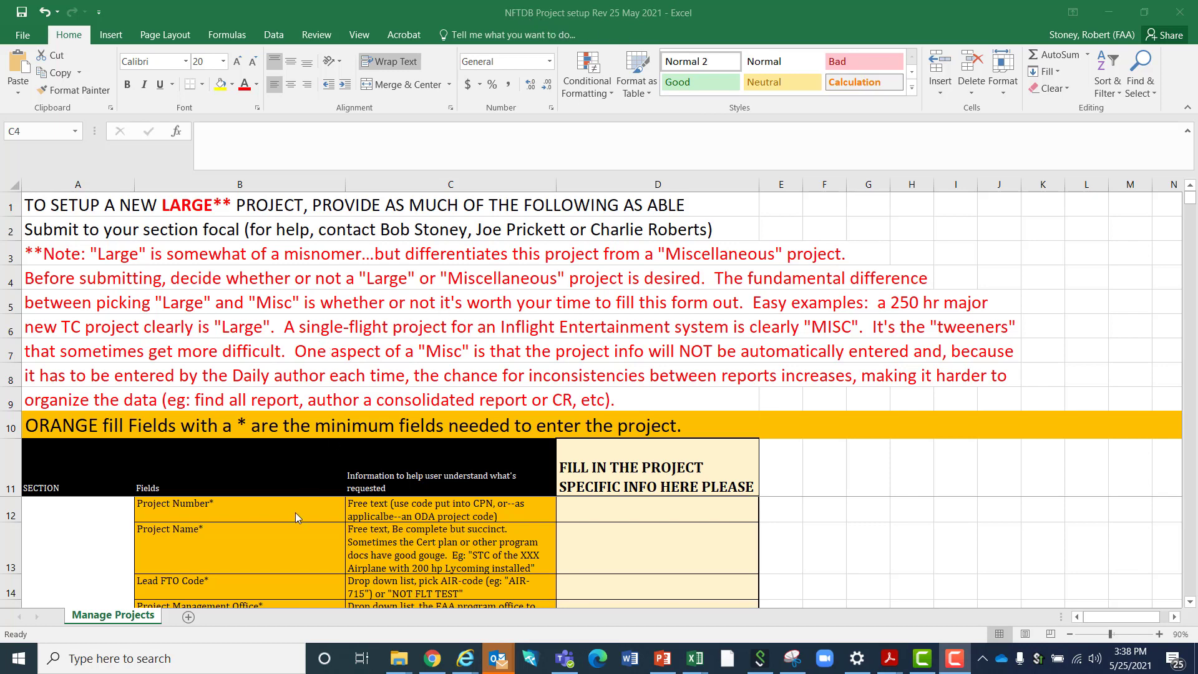
Review the fields and guidance in the large-project setup spreadsheet, from Project Number through the Aircraft Info section
scroll(286, 512, down, 1)
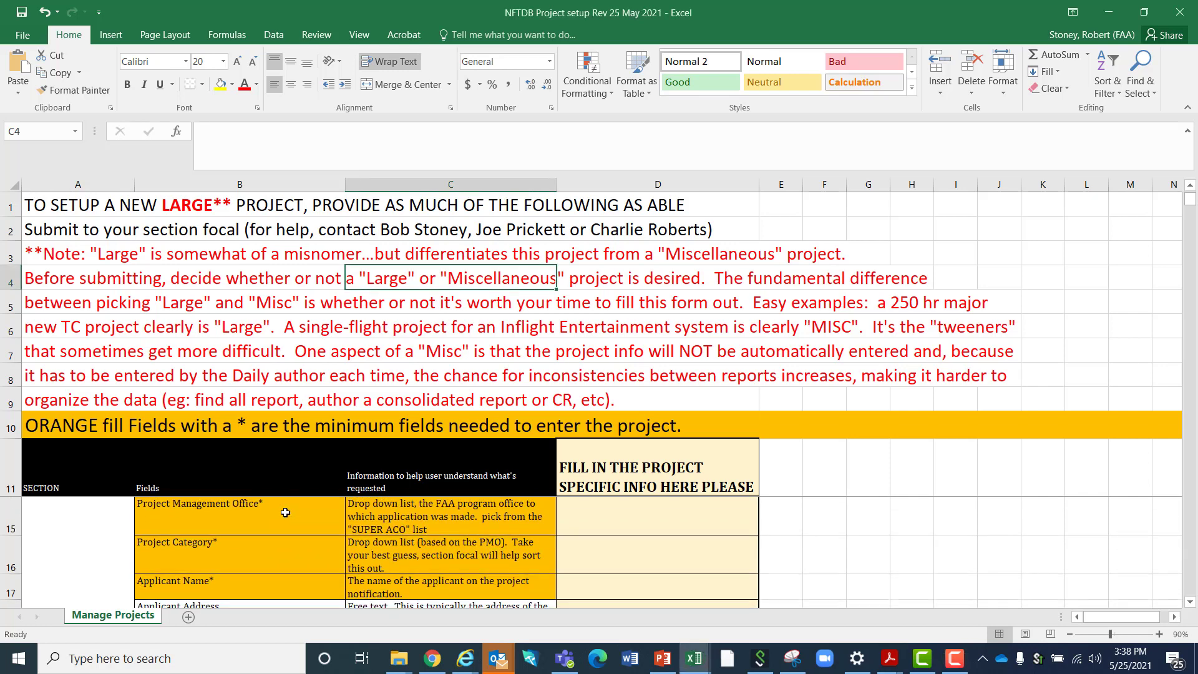
scroll(286, 512, down, 1)
scroll(286, 512, up, 2)
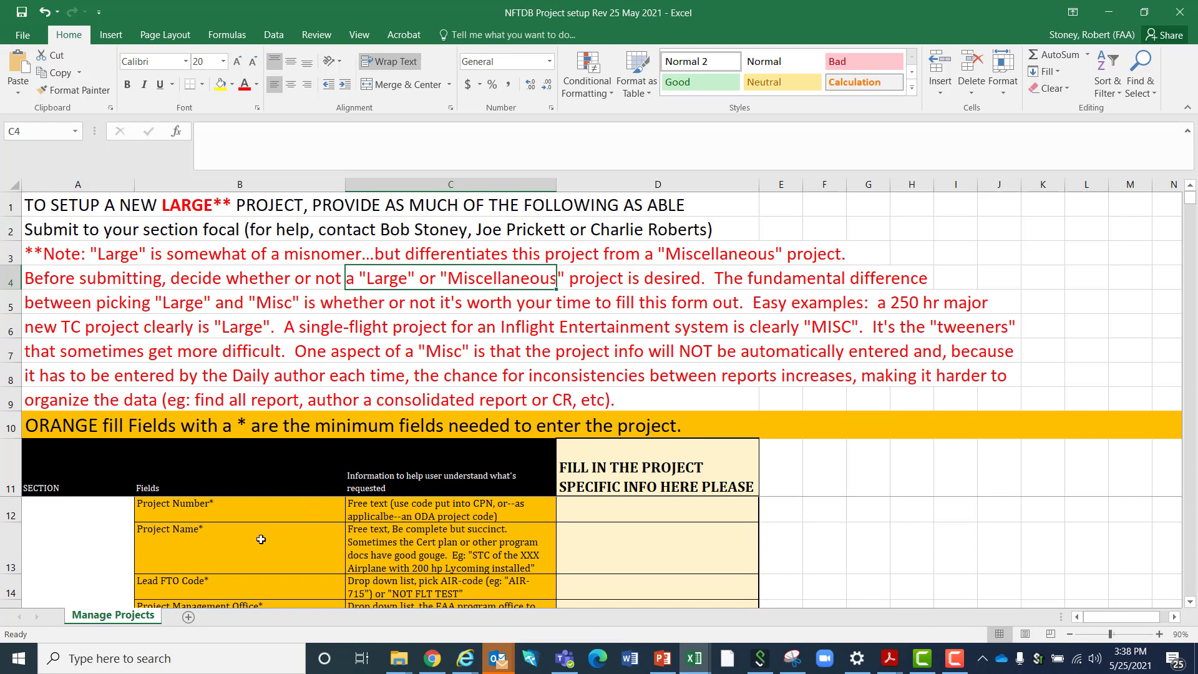
scroll(269, 522, down, 1)
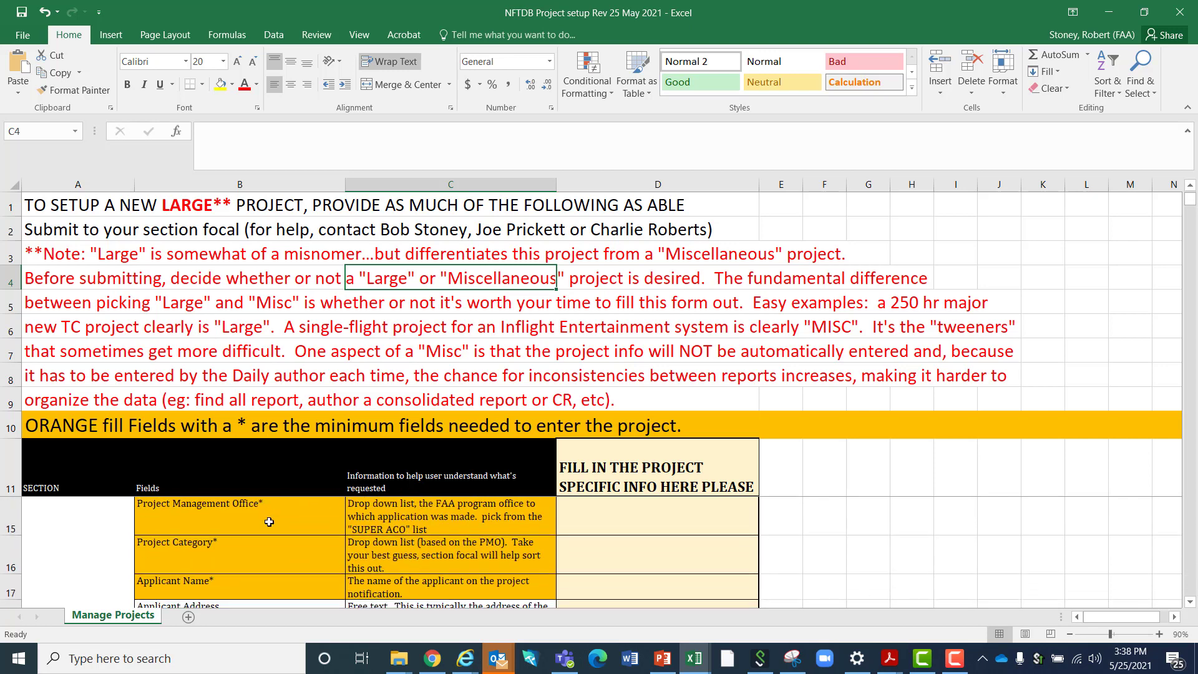
scroll(269, 522, down, 3)
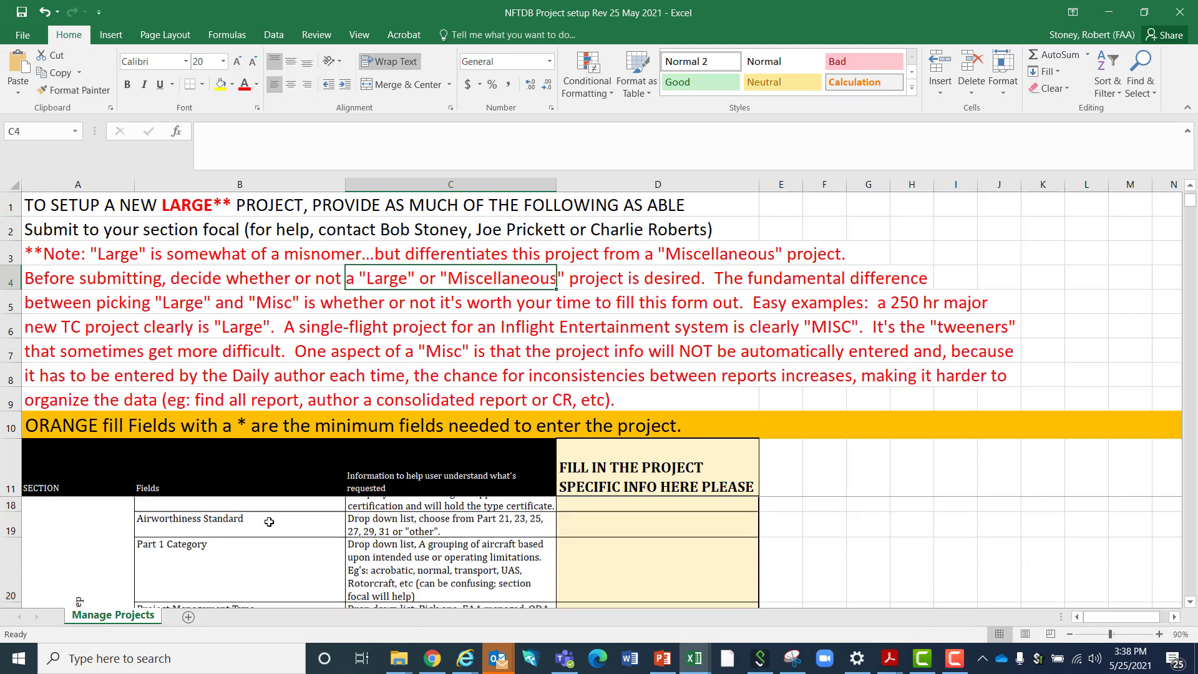
scroll(269, 522, down, 1)
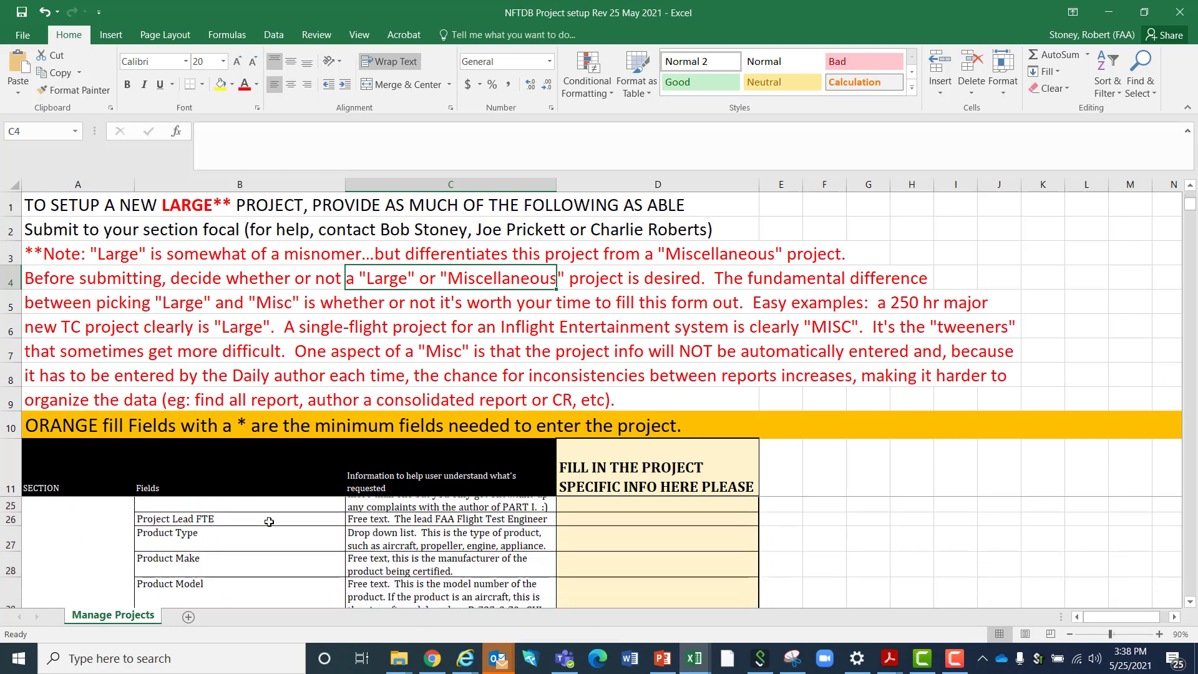
scroll(261, 550, down, 1)
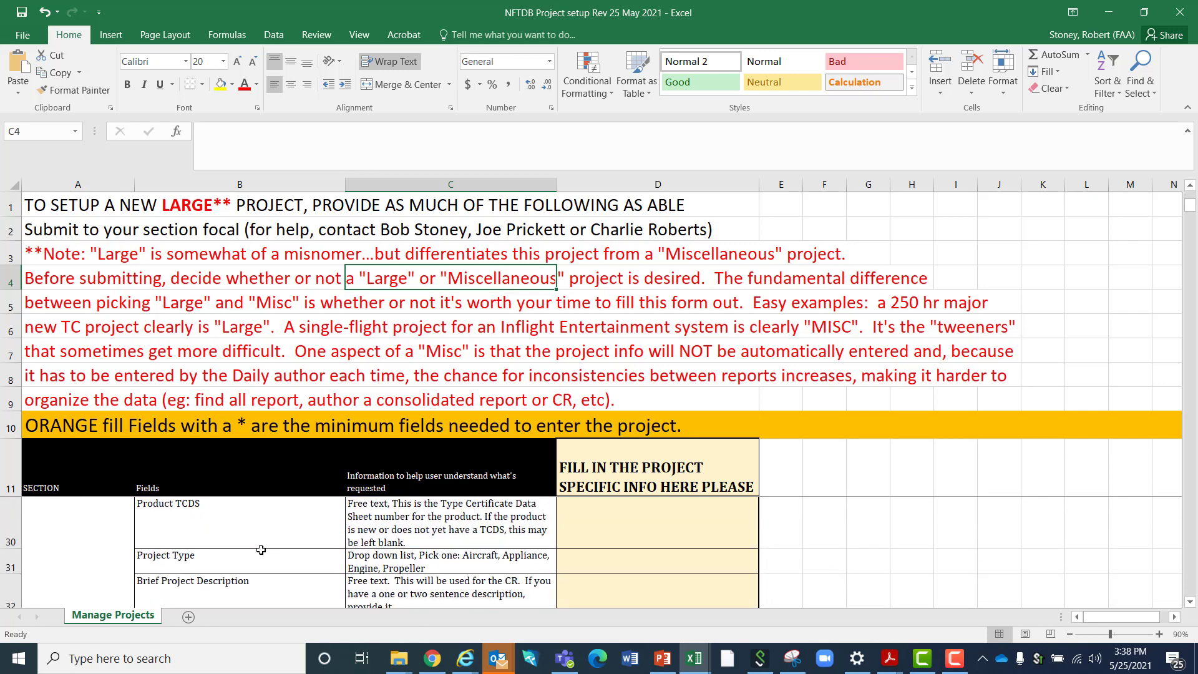
scroll(261, 550, down, 3)
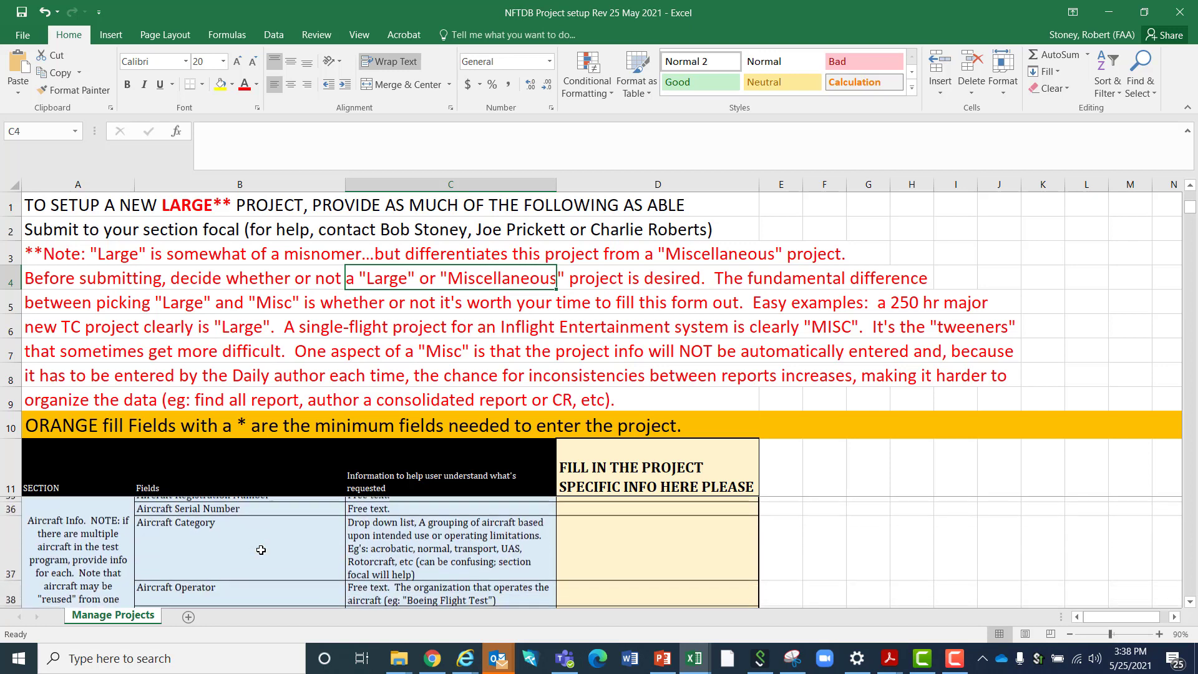
scroll(261, 550, up, 5)
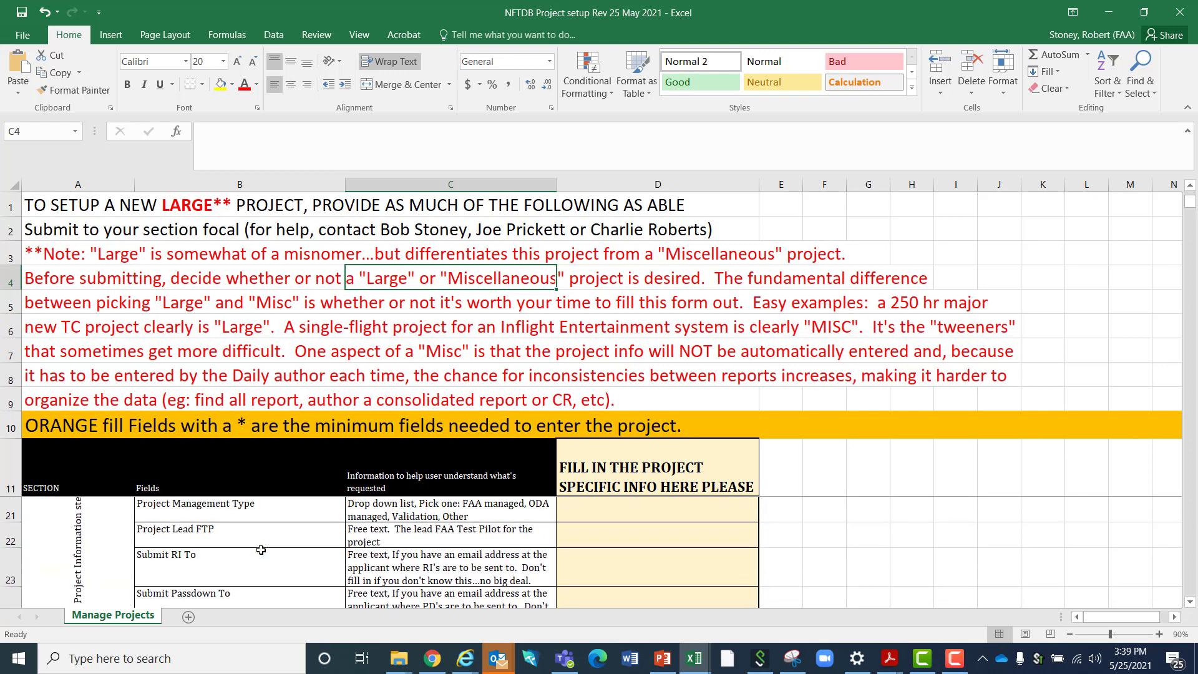
scroll(261, 550, up, 1)
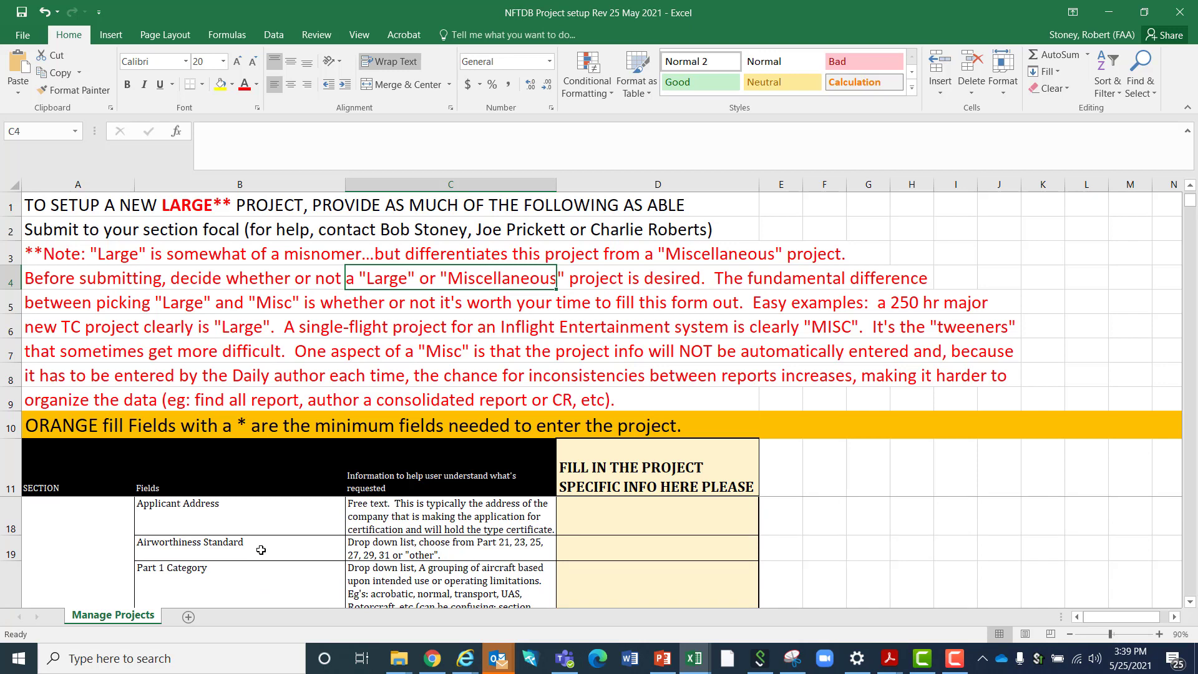
scroll(261, 550, up, 1)
scroll(261, 550, down, 2)
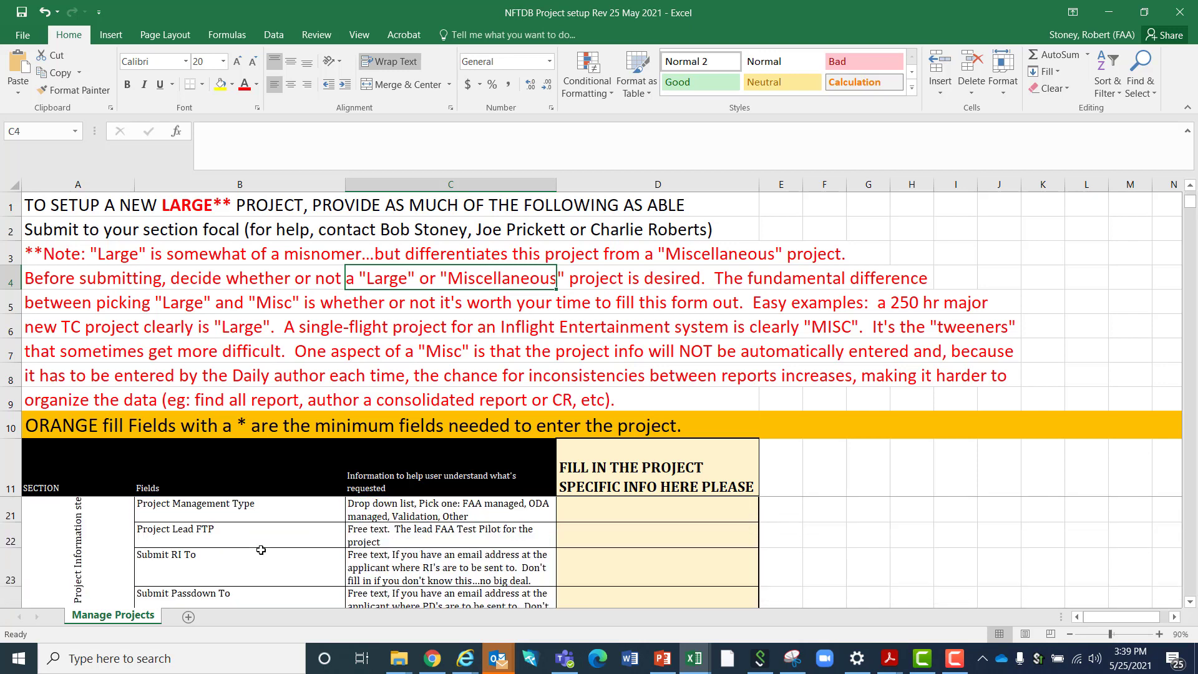
scroll(261, 550, down, 4)
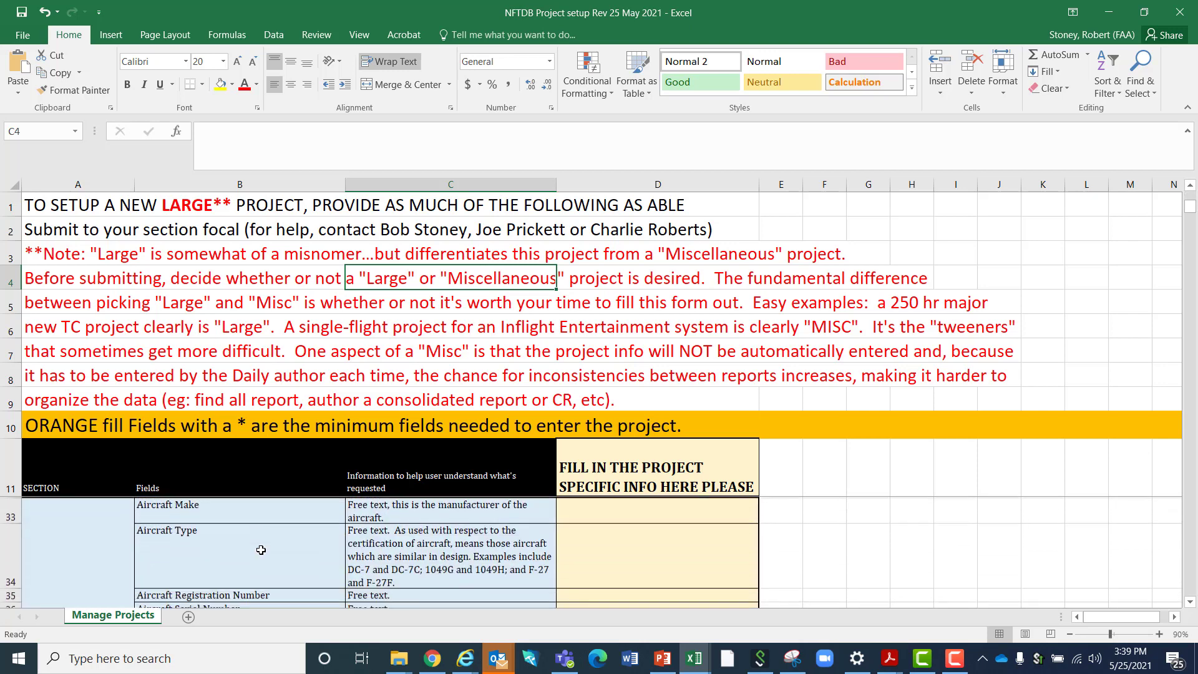
scroll(261, 550, down, 1)
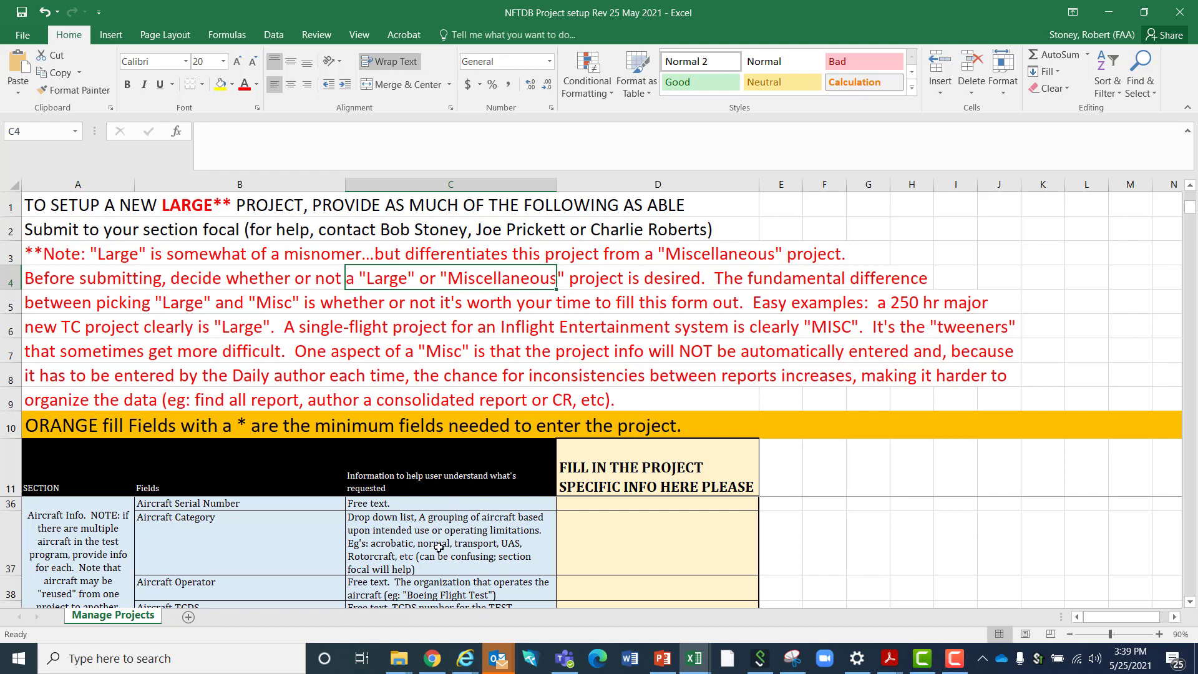
click(655, 528)
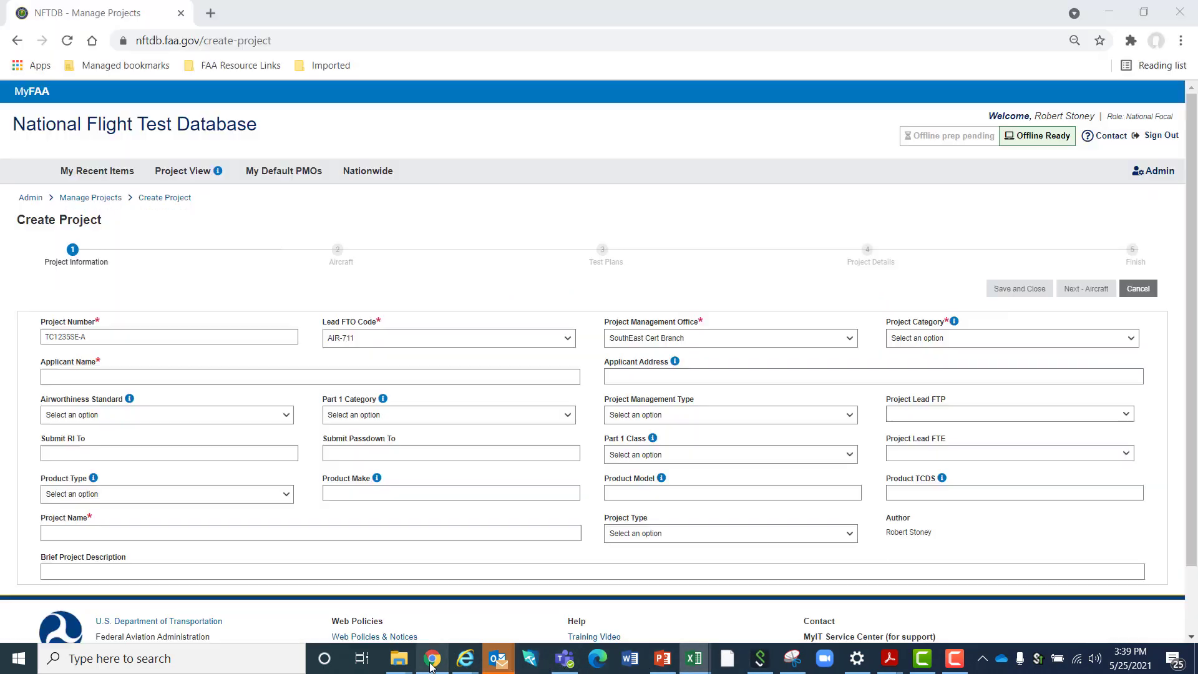
Switch to Chrome and leave the Create Project form for the administration options, discarding the unsaved entries
click(432, 658)
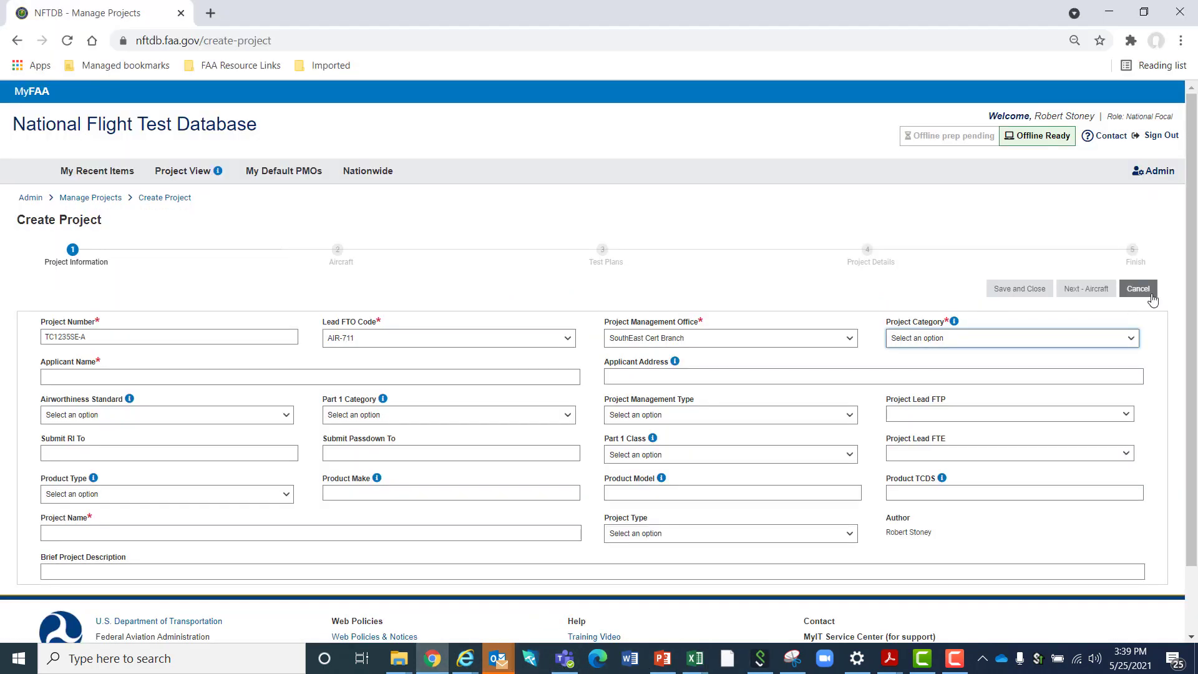
click(1170, 174)
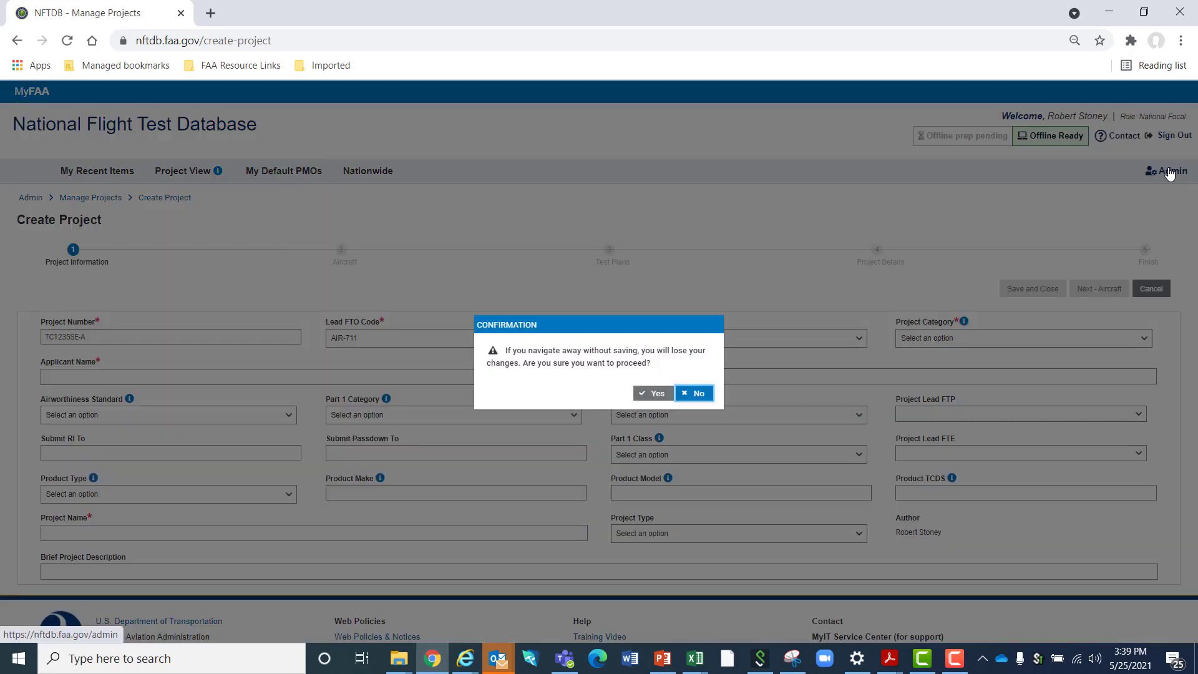
click(698, 393)
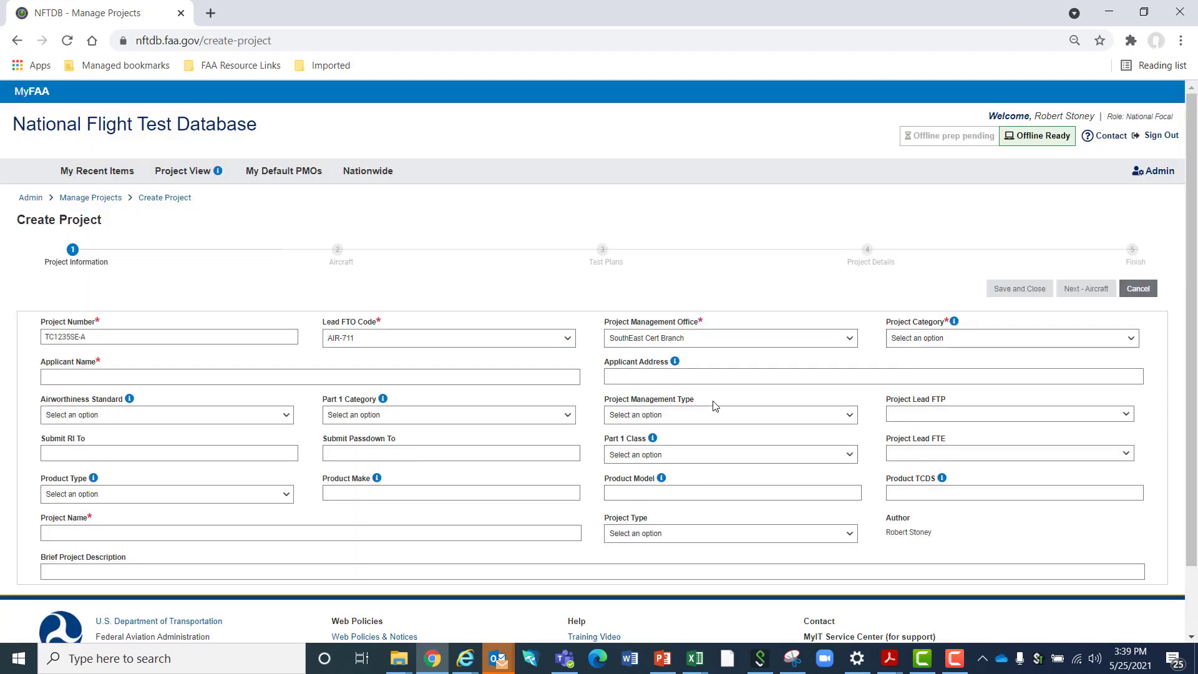
click(1162, 176)
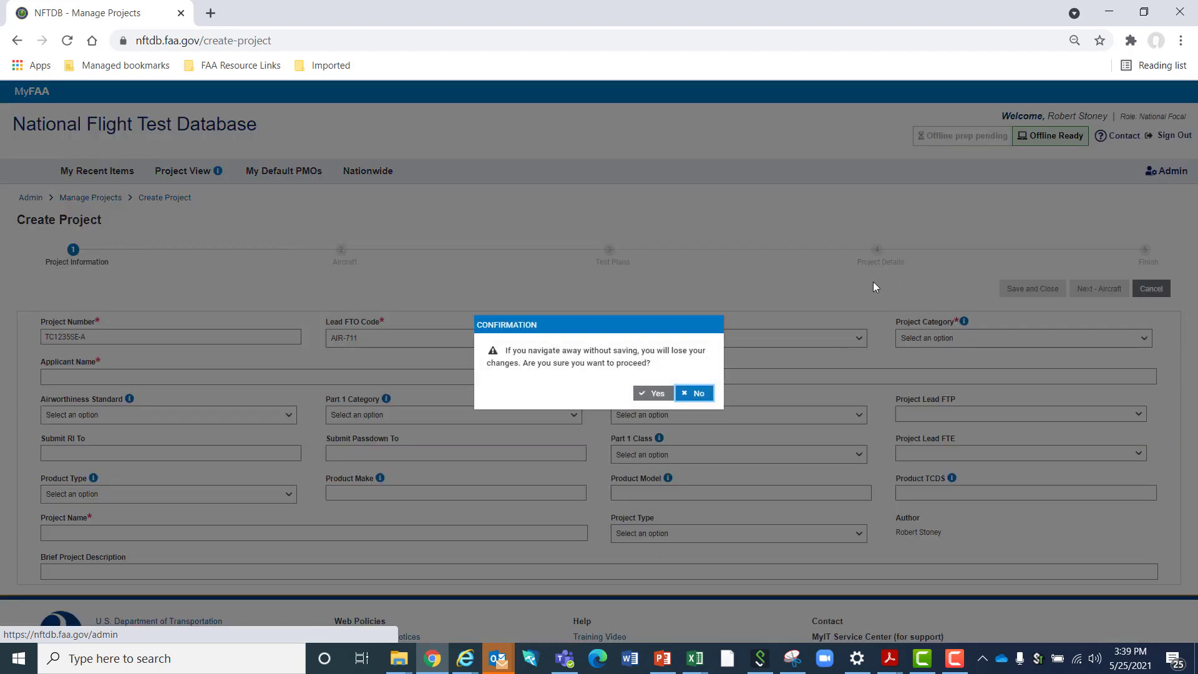
click(660, 394)
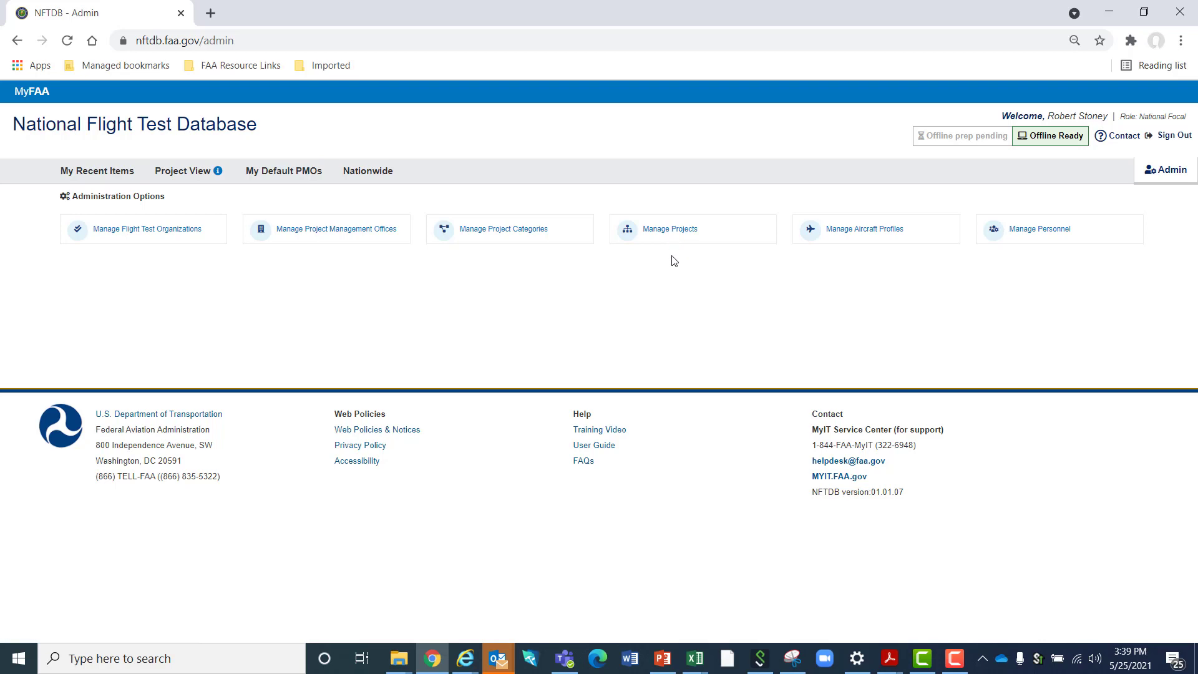
Start a new project from the Manage Projects page and enter TC12345SE-A as its project number
click(669, 232)
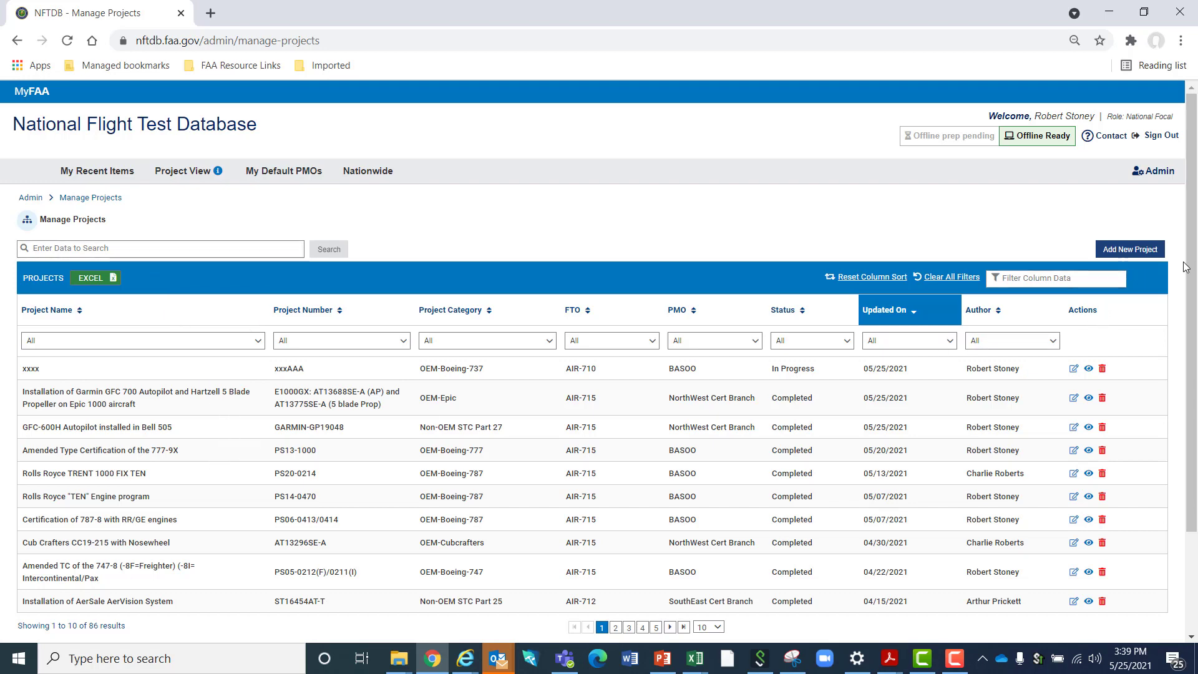
click(1130, 250)
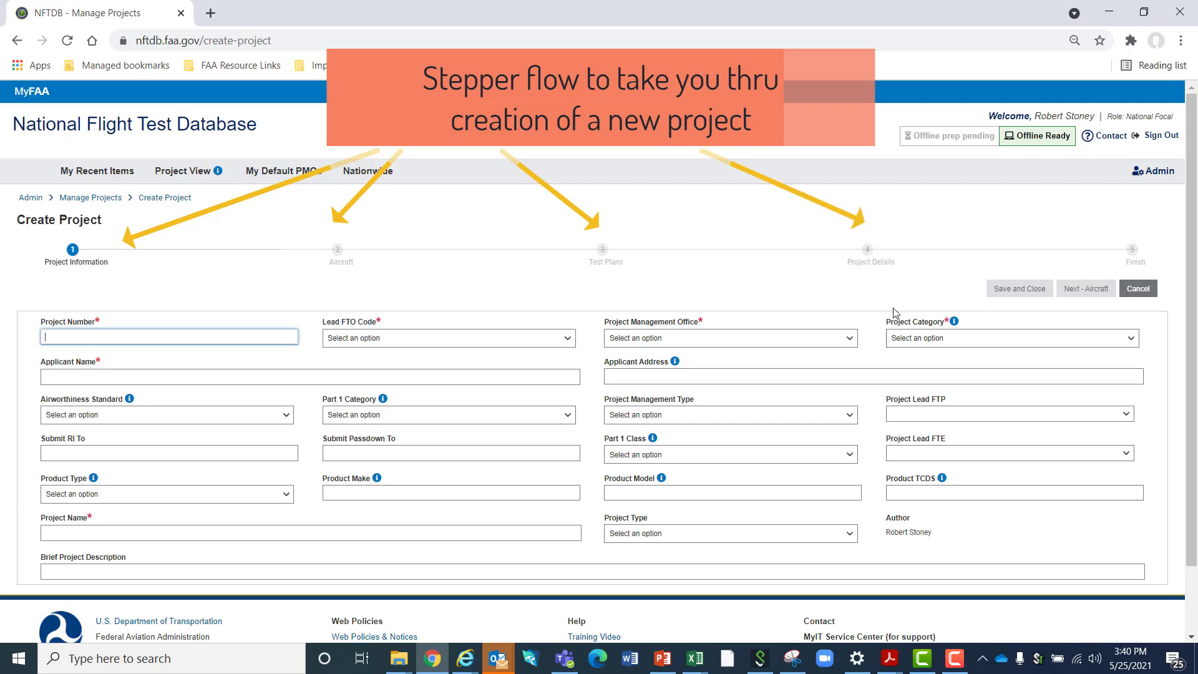
click(120, 332)
text(PS)
key(BackSpace)
key(BackSpace)
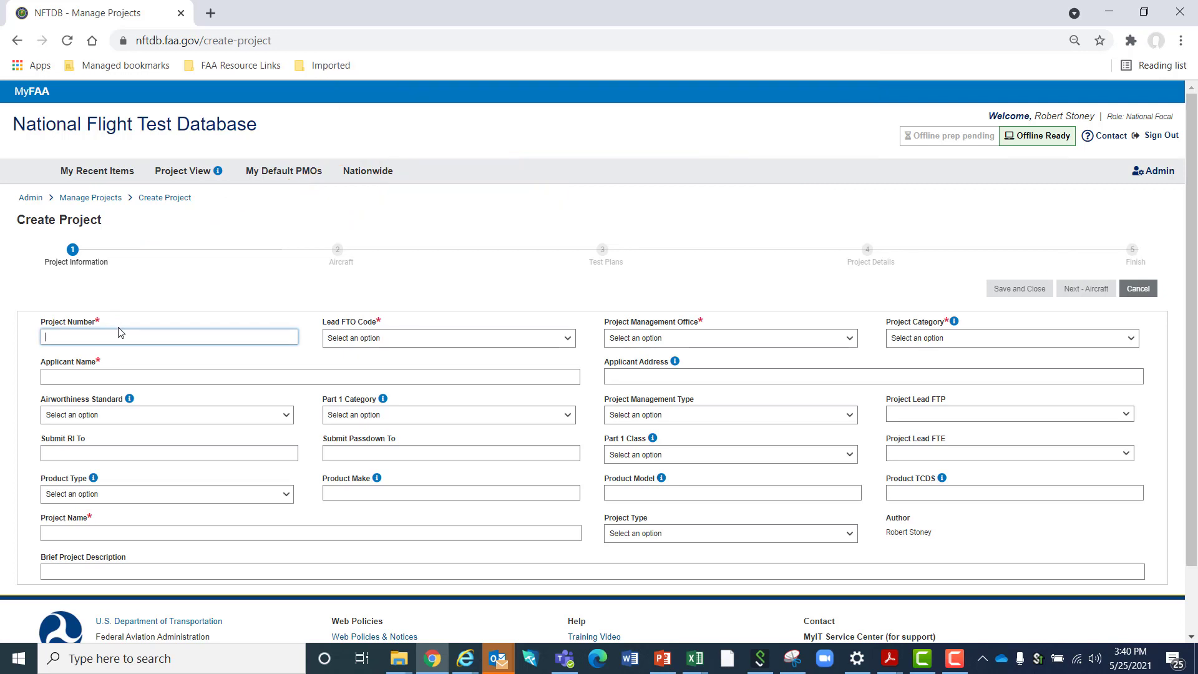
text(TC)
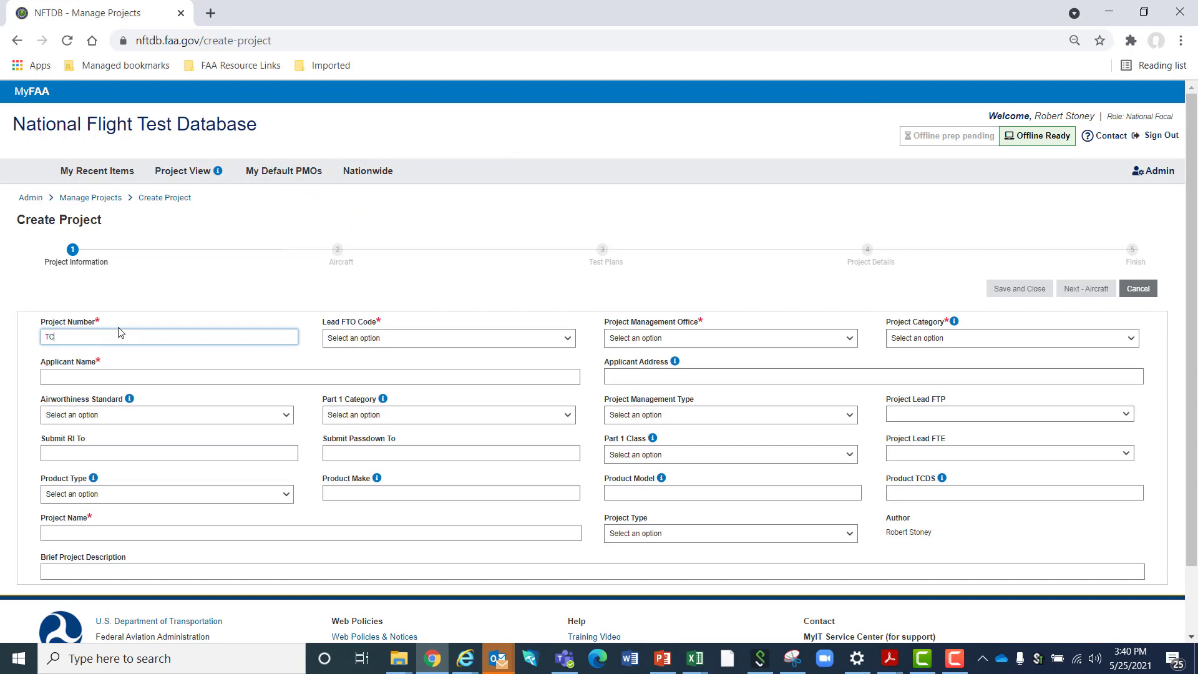
text(12345SE-A)
key(Tab)
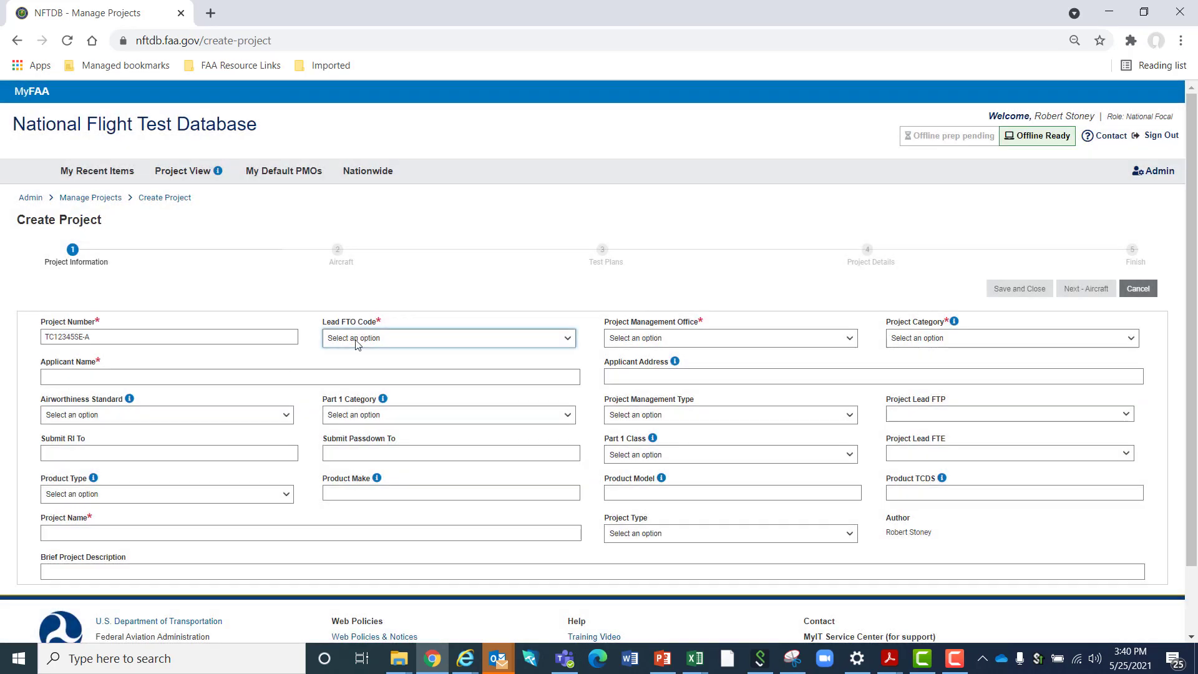
Set the lead FTO code to AIR-715, the management office to NorthWest Cert Branch and the project category to Non-OEM STC Part 27
click(383, 337)
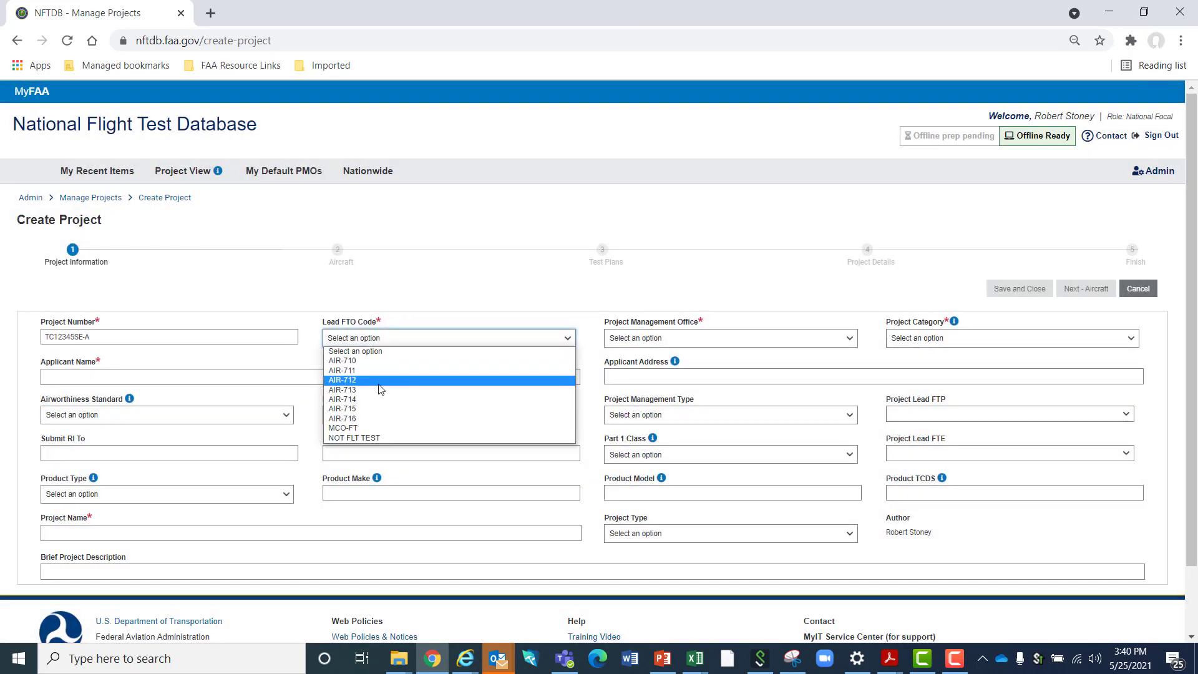
click(379, 407)
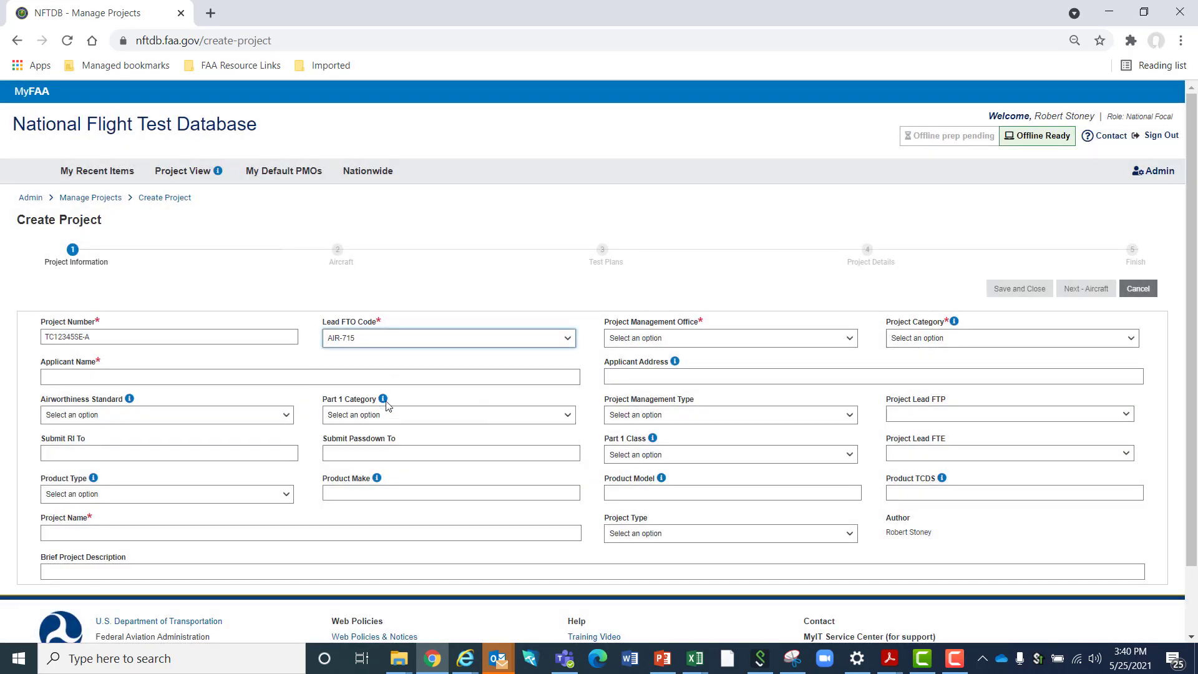
click(637, 341)
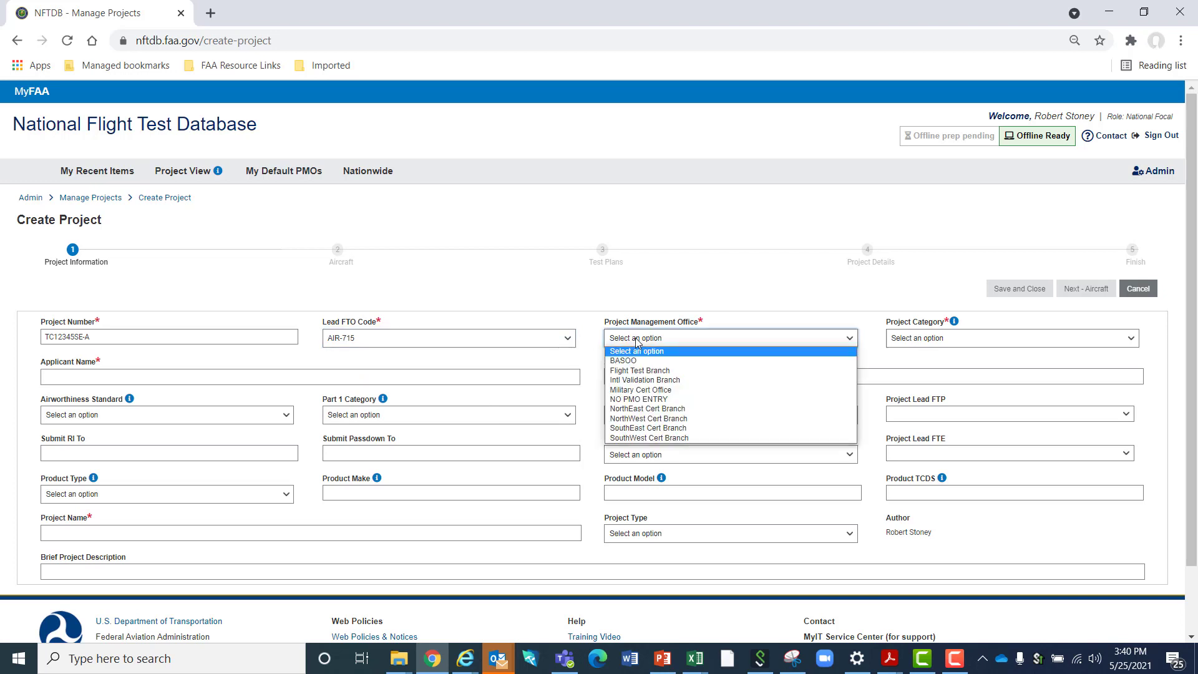
click(704, 420)
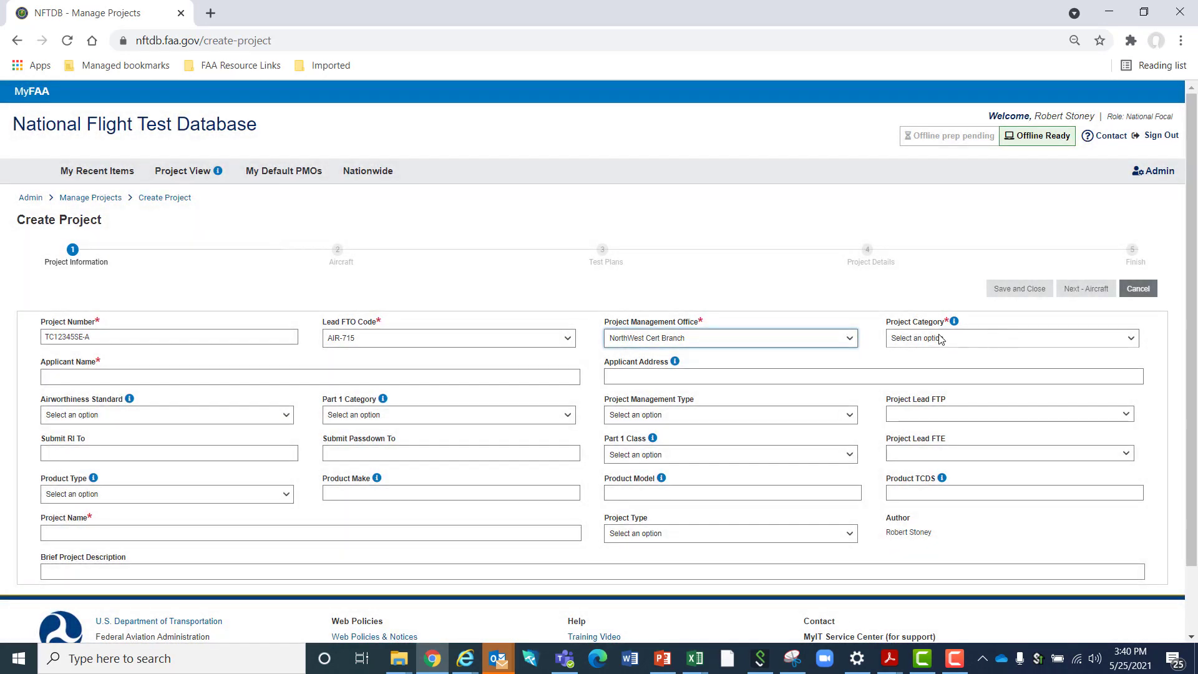
click(940, 339)
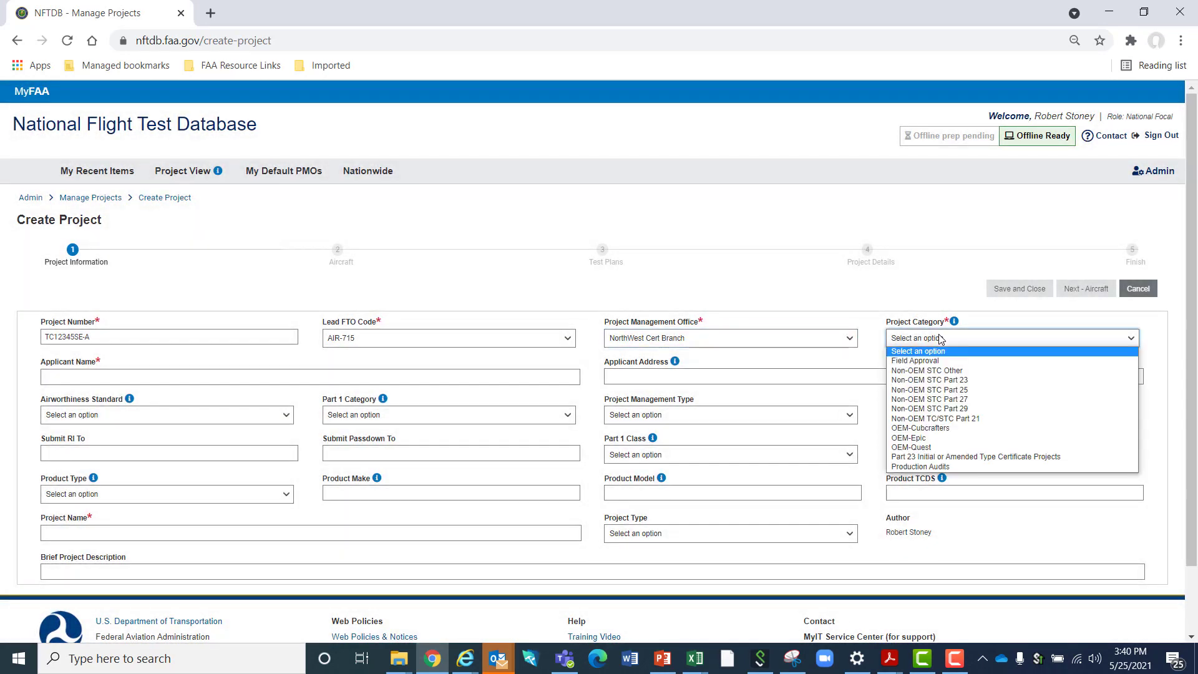
click(960, 400)
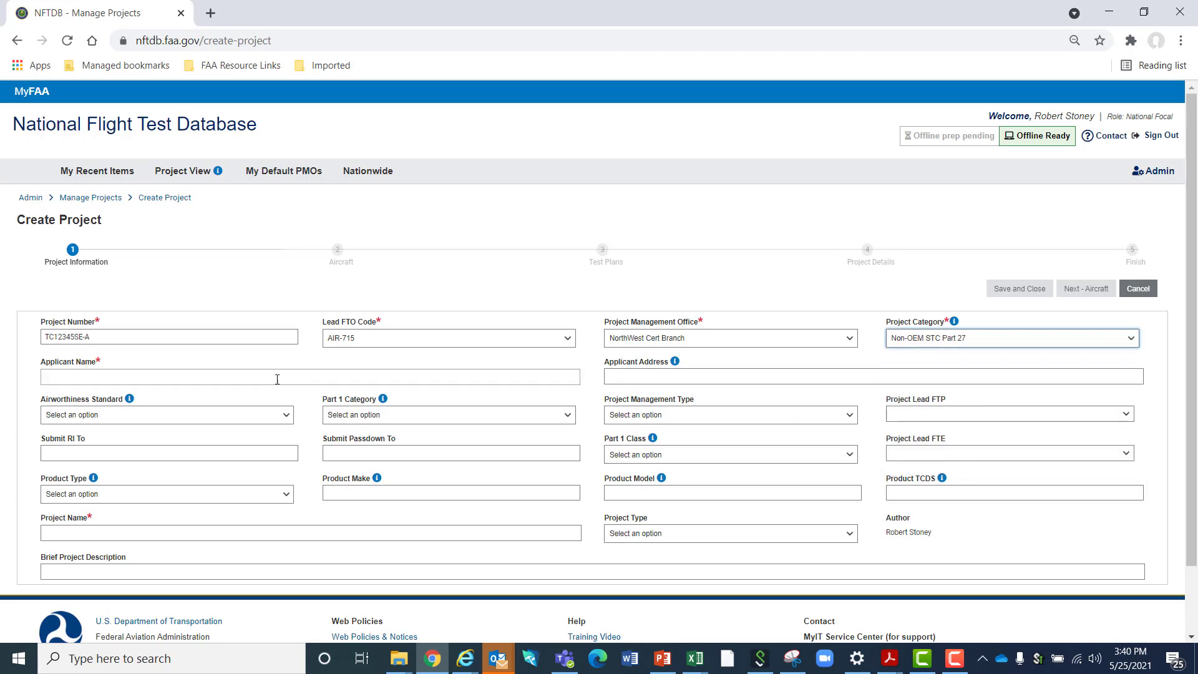
Enter RS Industries as the applicant name and fill in the applicant's street address
click(190, 381)
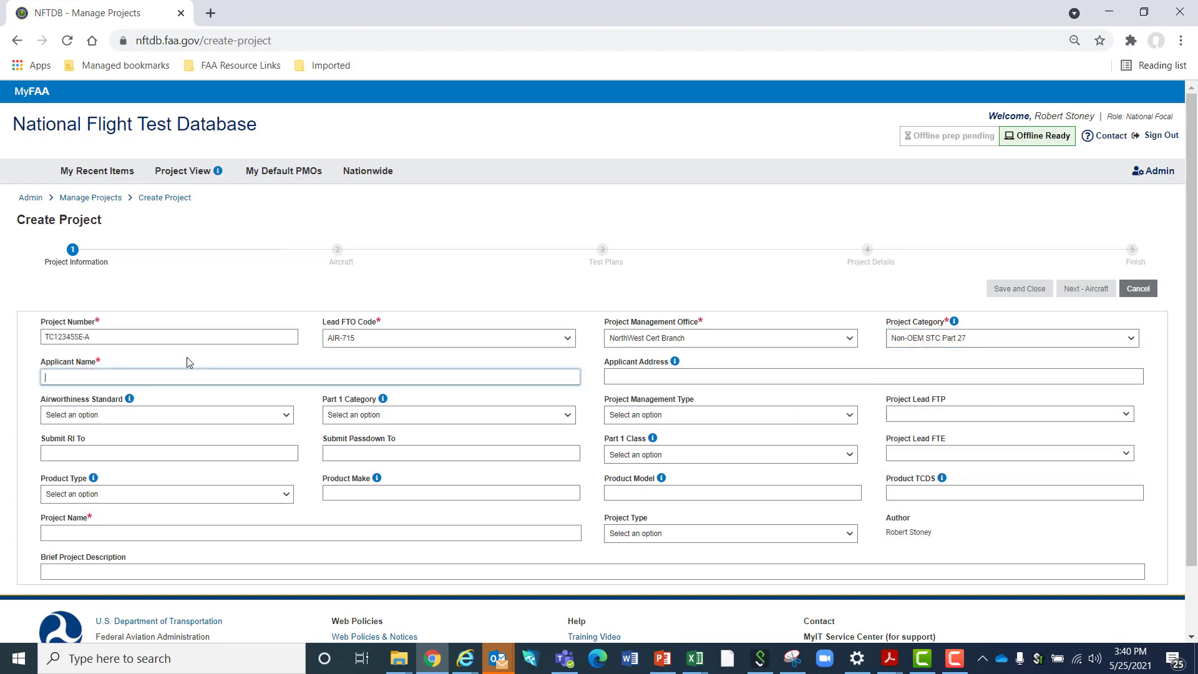
text(RS Industries)
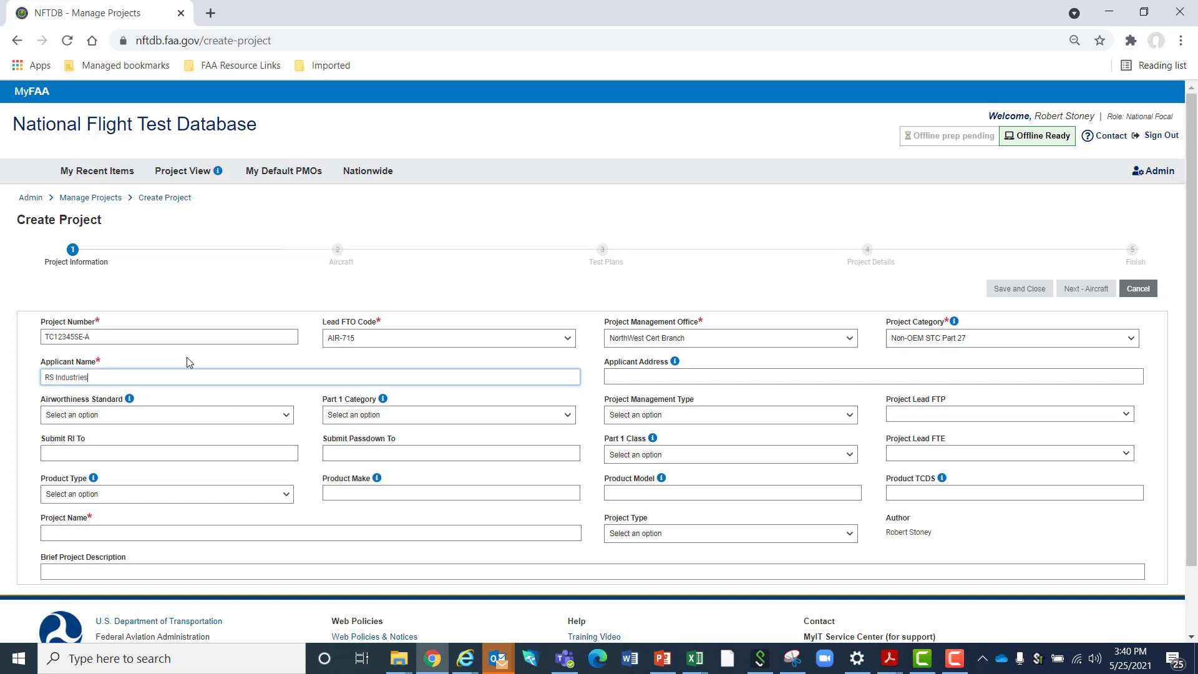
key(Tab)
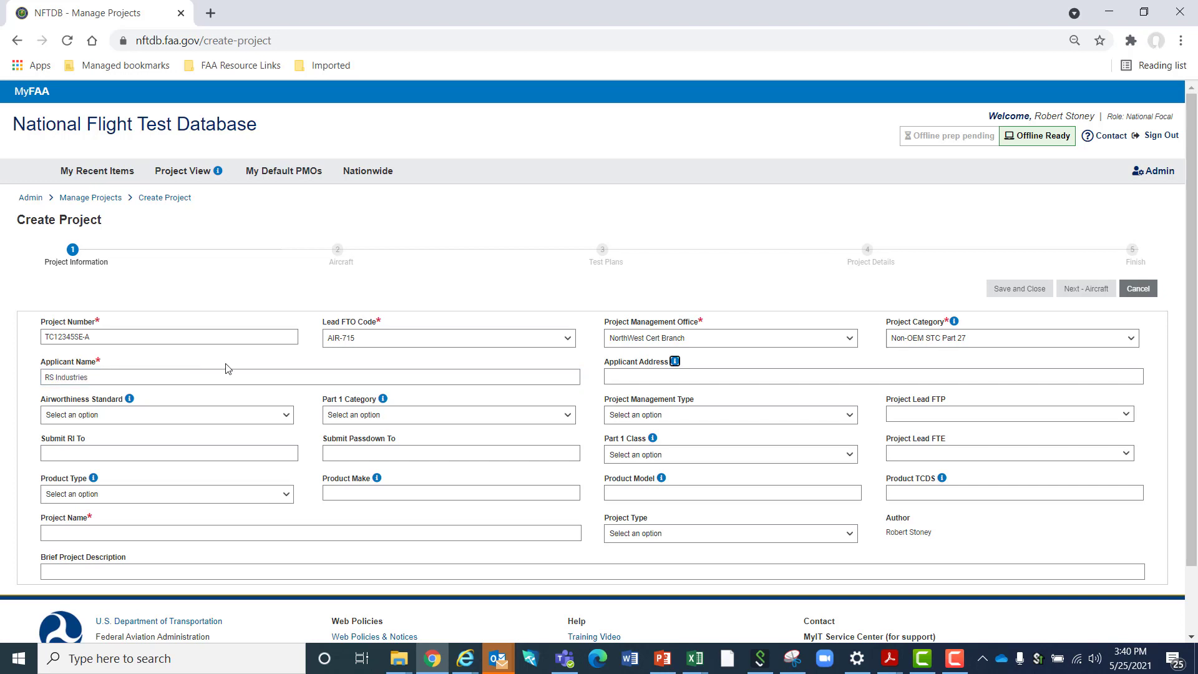
click(611, 375)
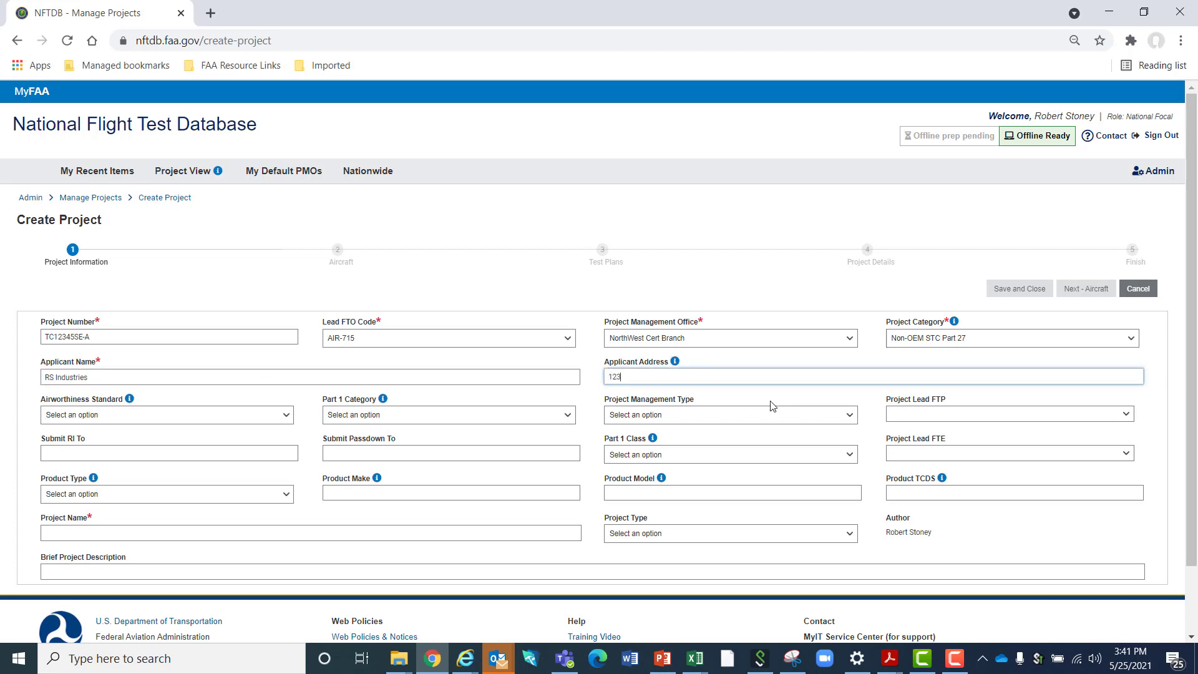
text(123 Main)
Set the project's Airworthiness Standard to 27
click(143, 417)
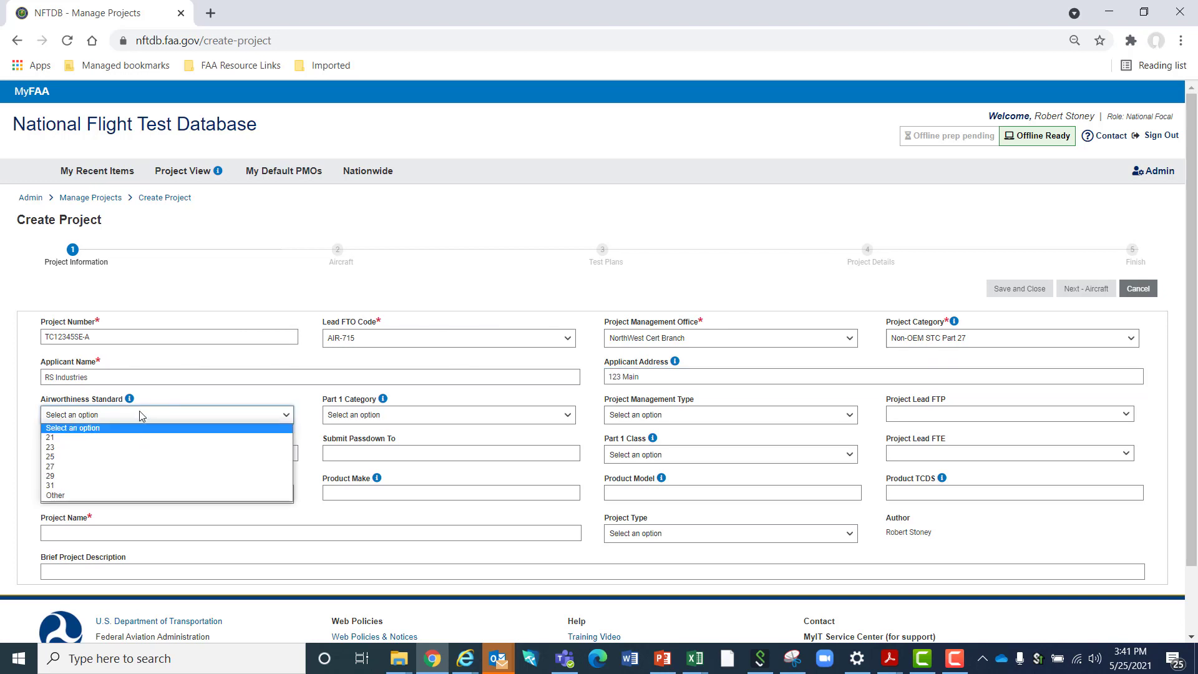
mouse_move(131, 402)
click(91, 468)
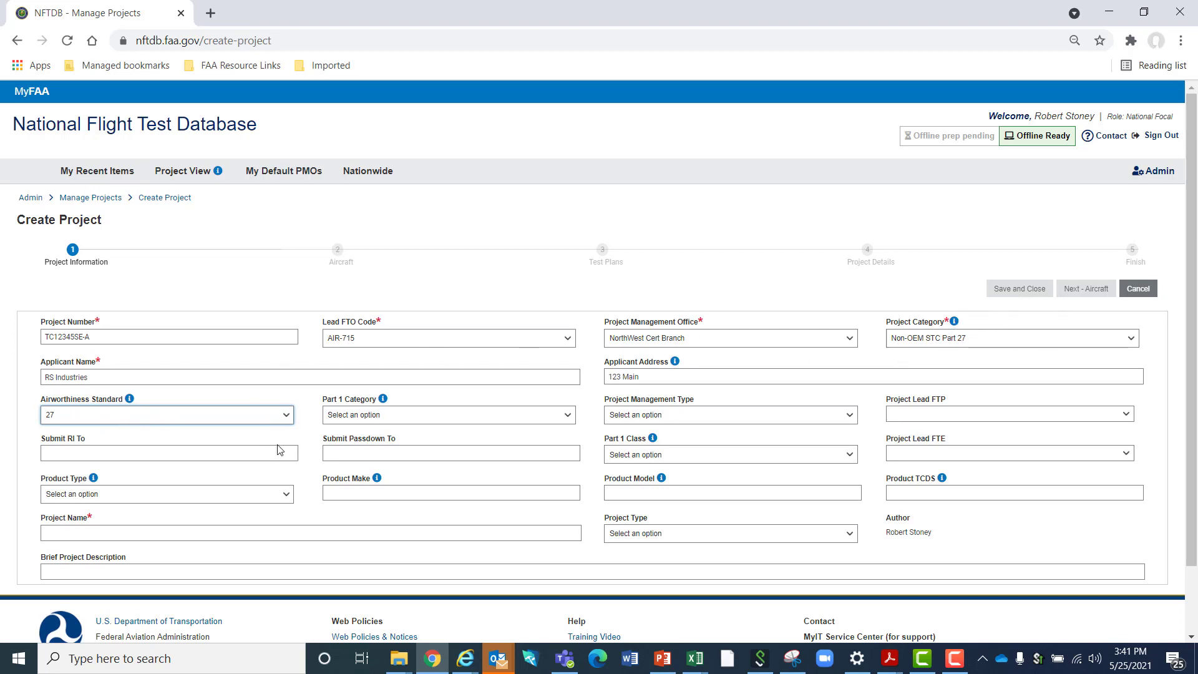
Set the project's Part 1 Category to Rotorcraft-A and its management type to FAA-managed
click(385, 418)
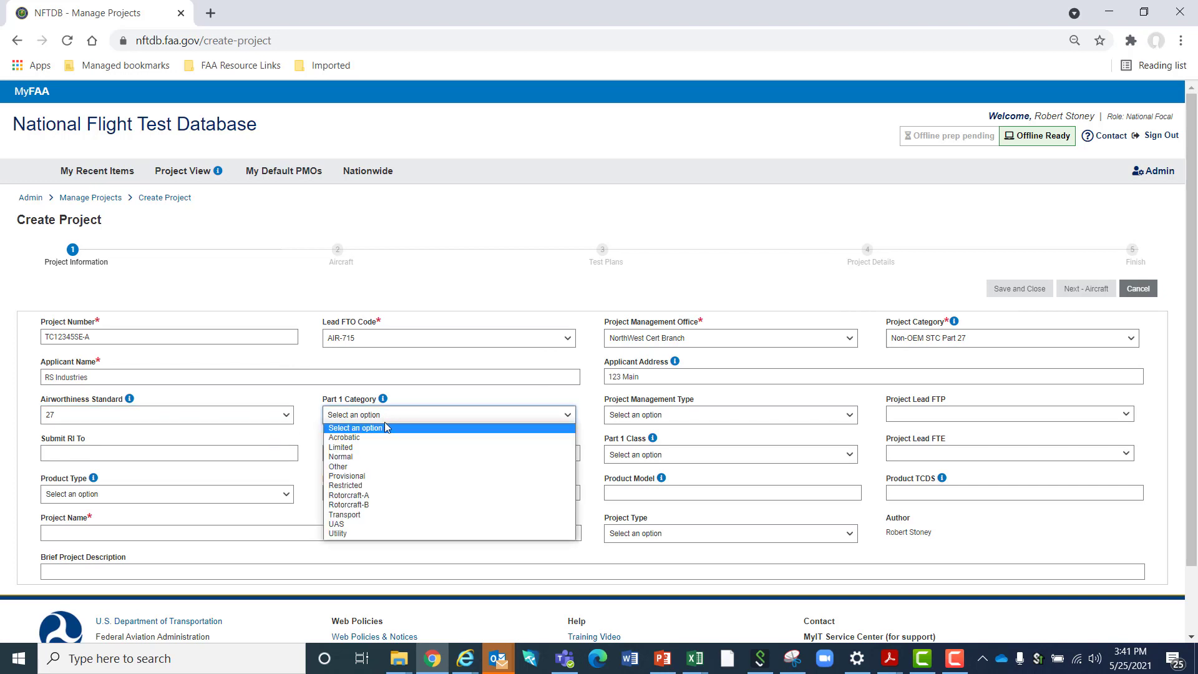
click(398, 495)
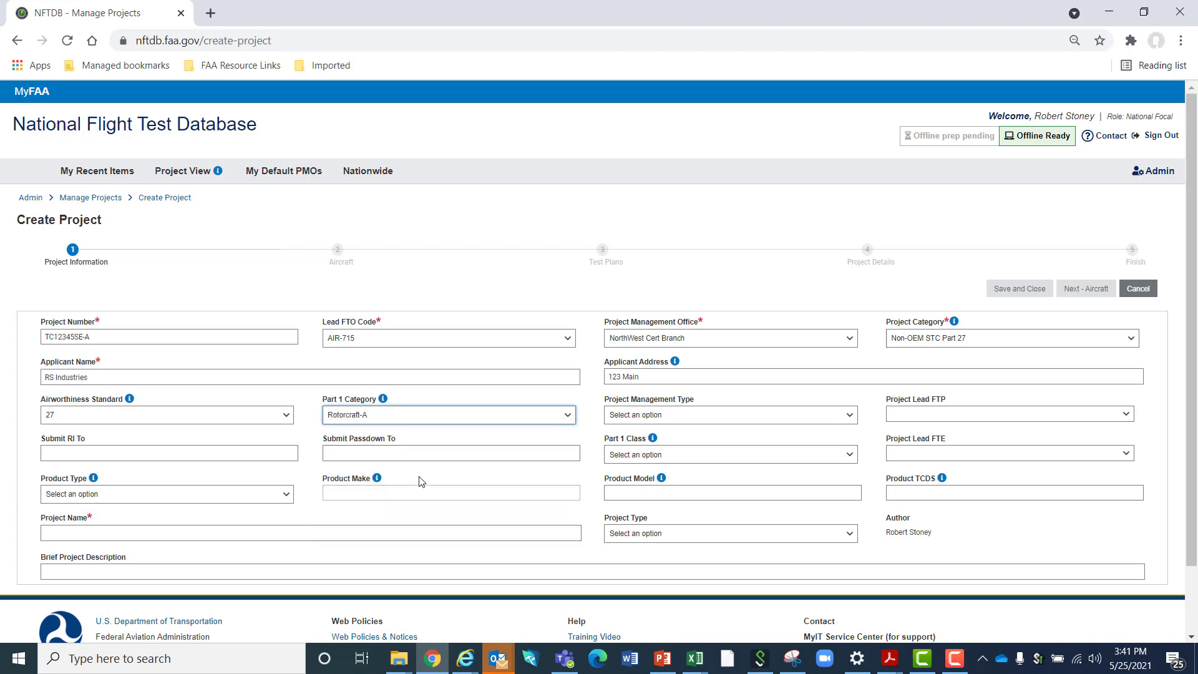
click(694, 415)
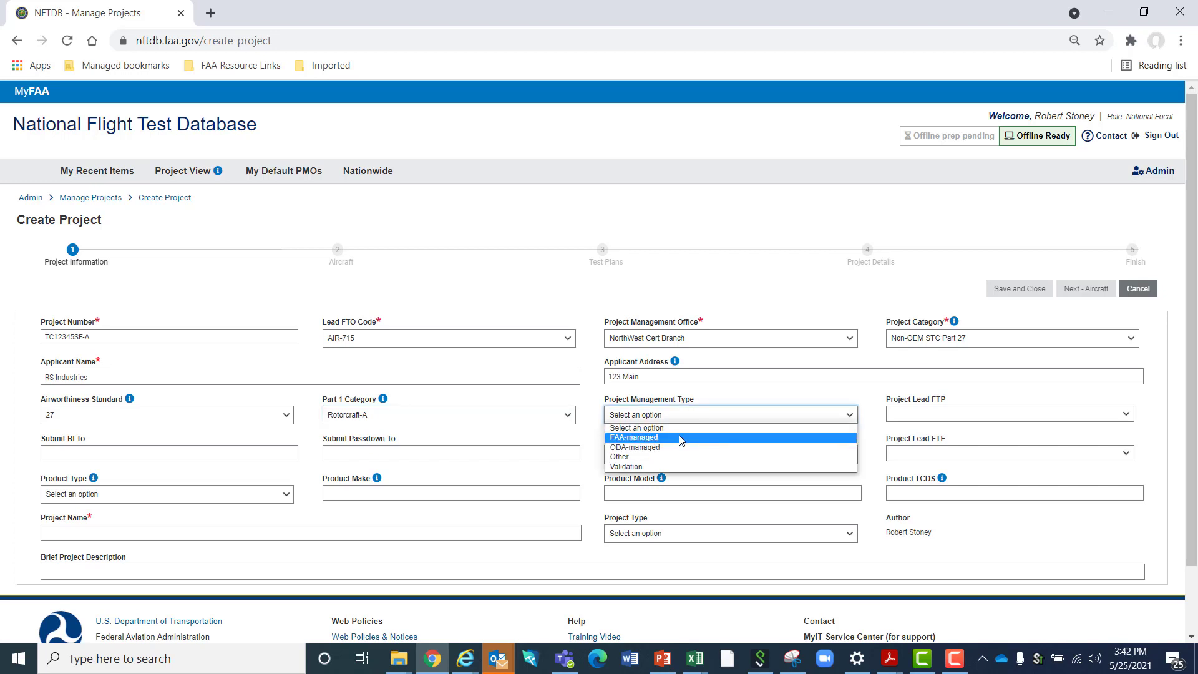
click(681, 440)
Search the Project Lead FTP field by the pilot's surname and assign the matching person
click(926, 417)
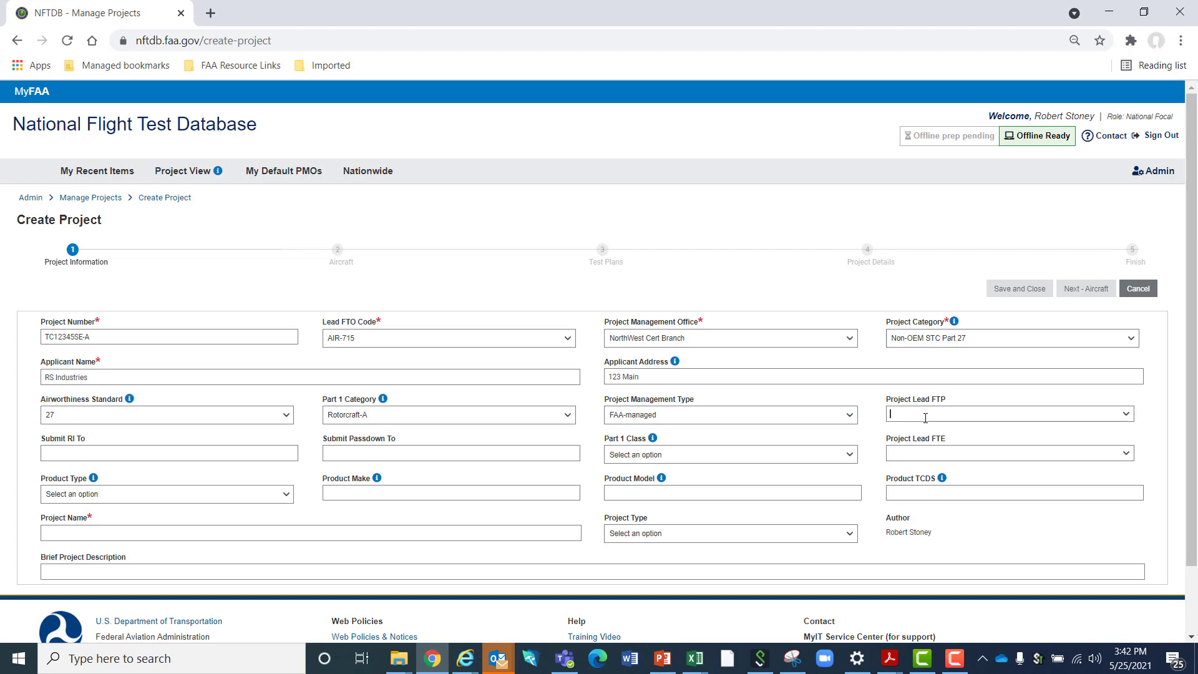
text(greene)
key(BackSpace)
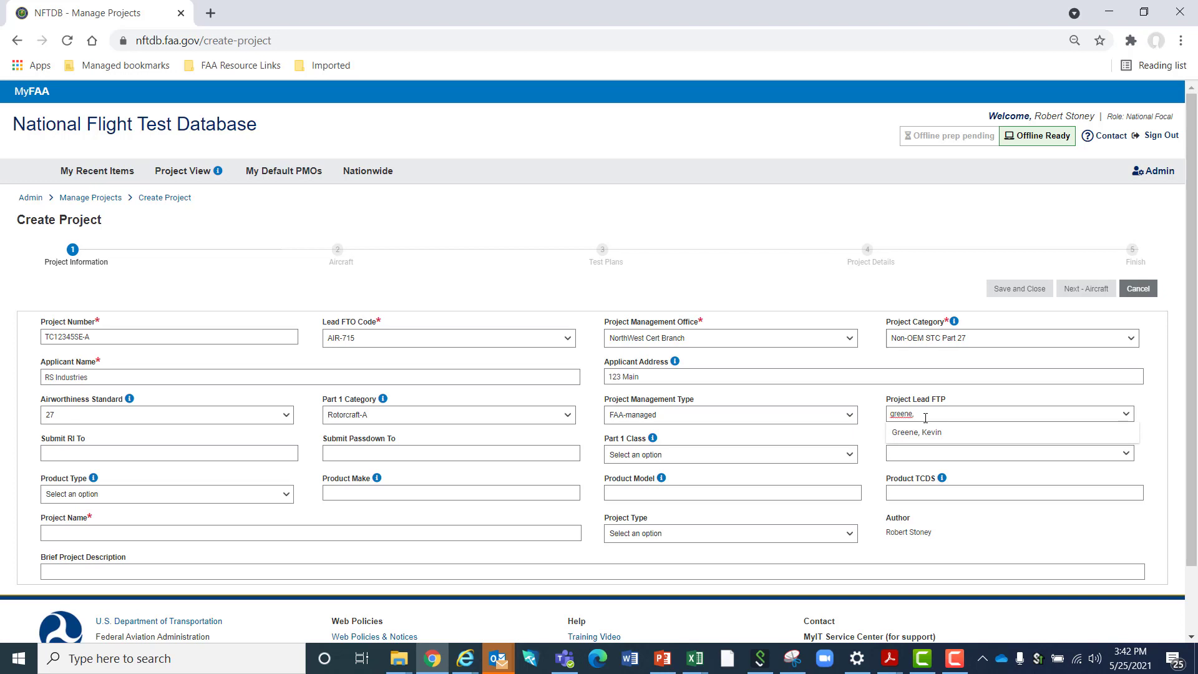
key(Down)
key(Return)
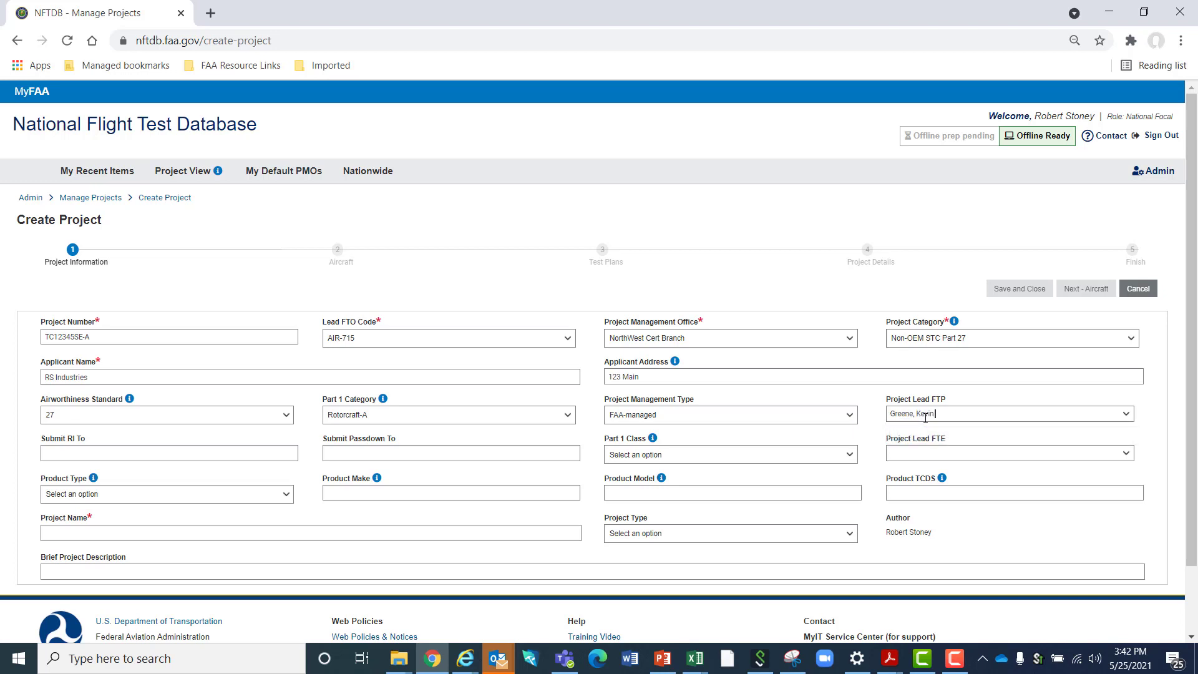
click(1126, 414)
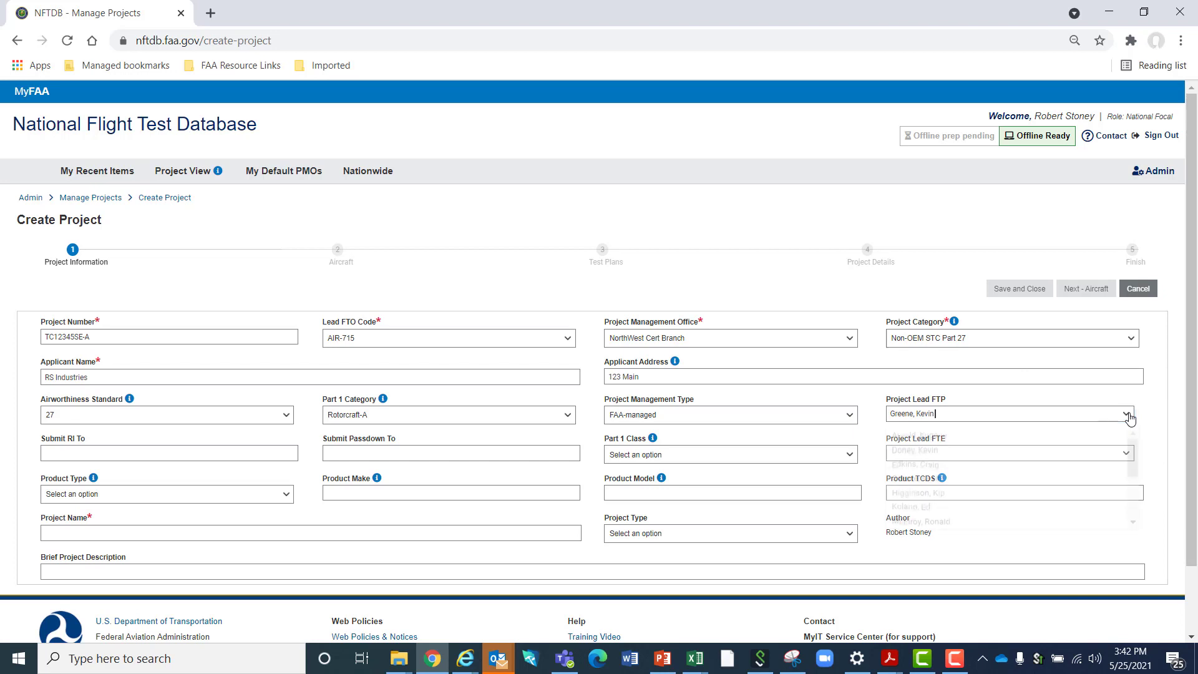
scroll(1005, 468, down, 1)
scroll(999, 475, down, 2)
scroll(999, 476, up, 5)
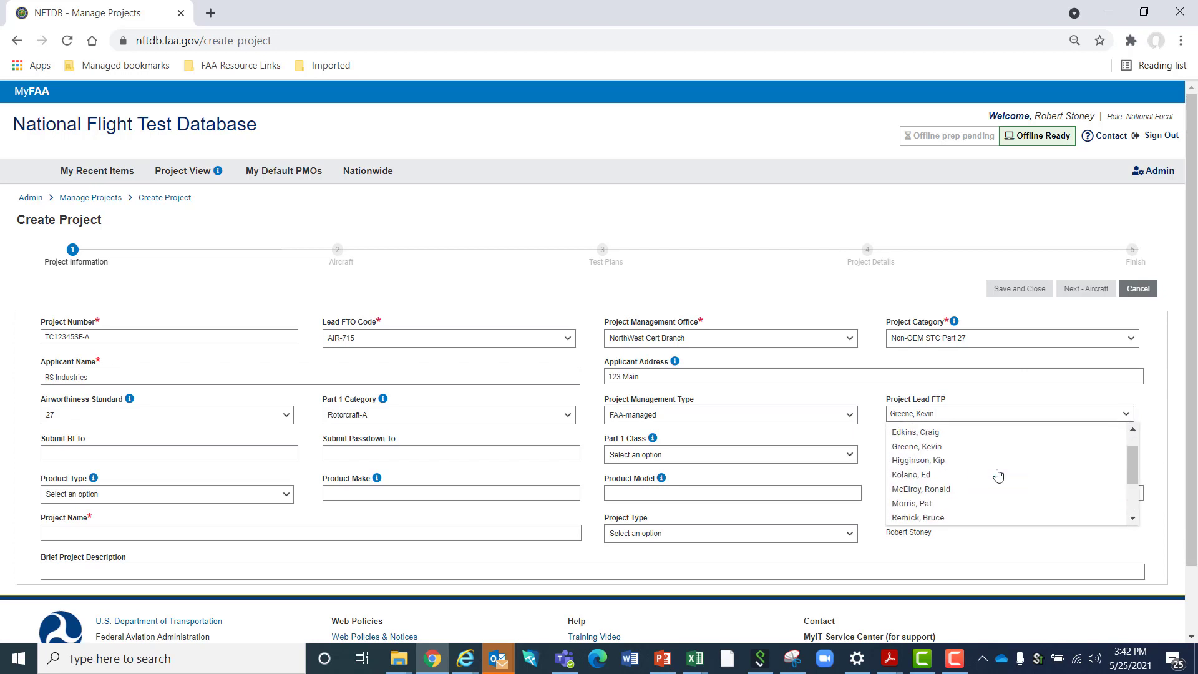
click(743, 270)
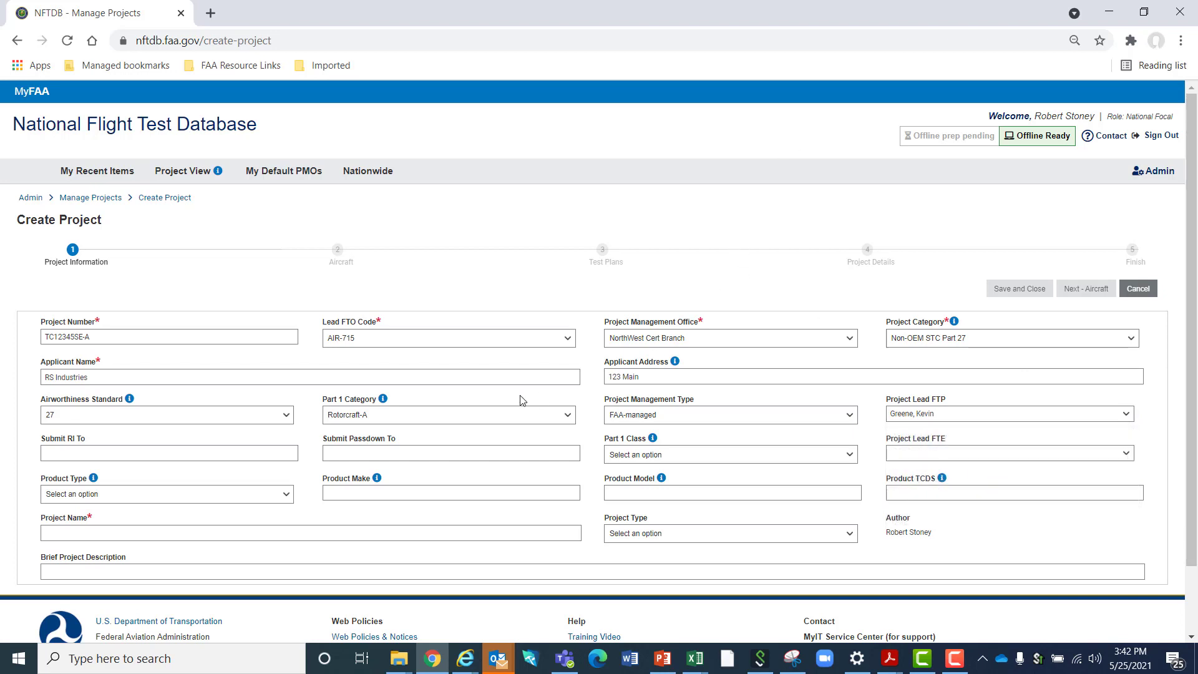
click(193, 459)
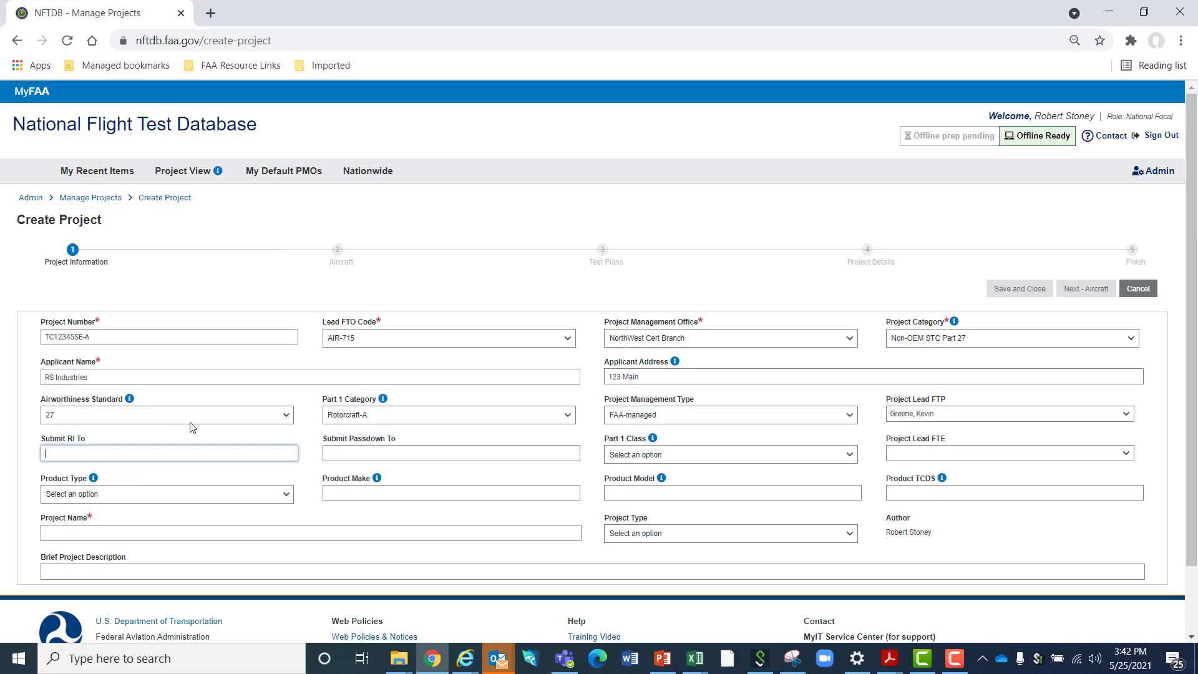
click(353, 458)
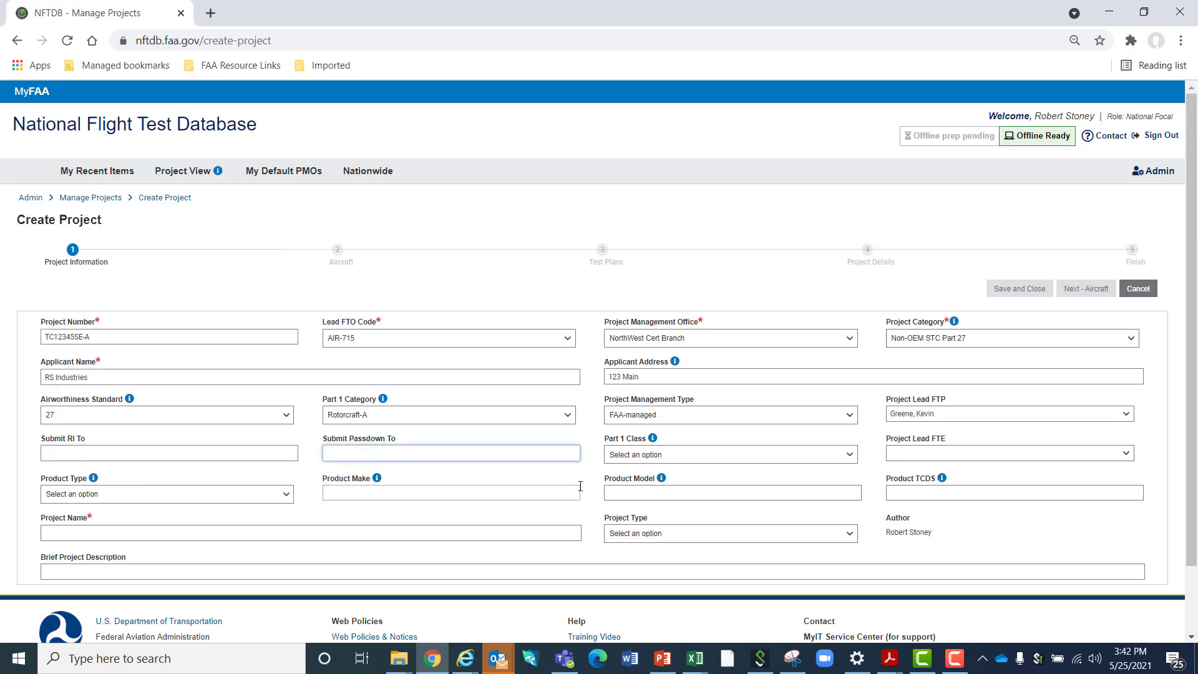
Set the project's Part 1 Class to Rotorcraft
click(644, 455)
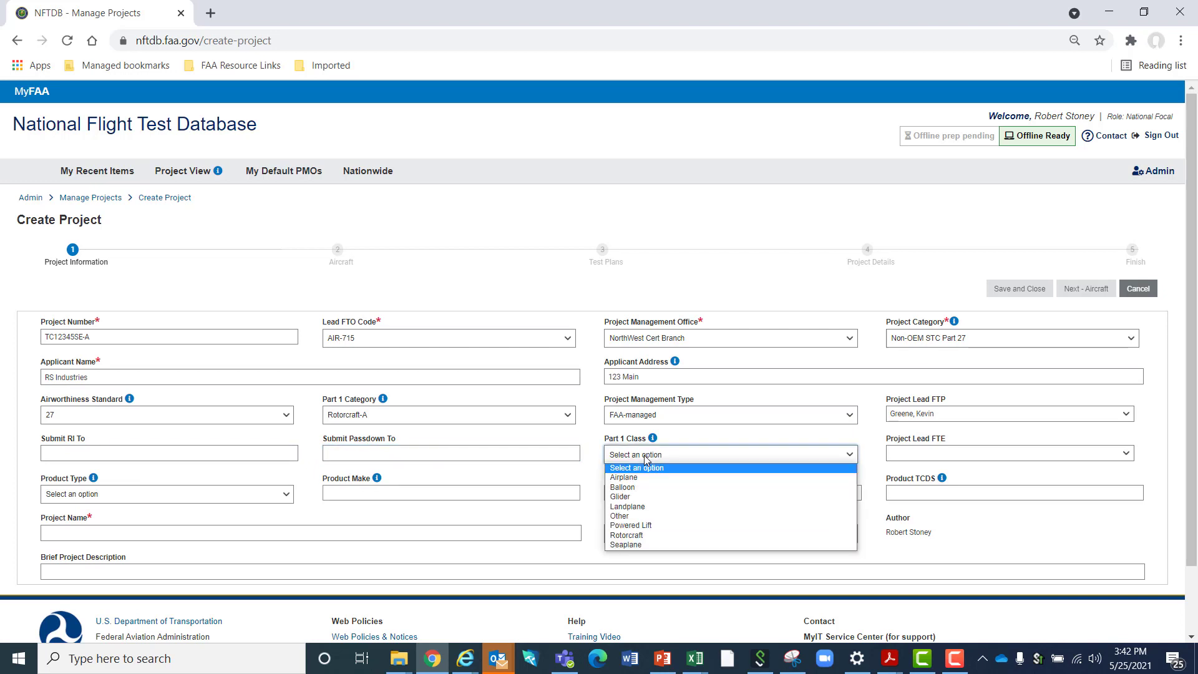
click(650, 536)
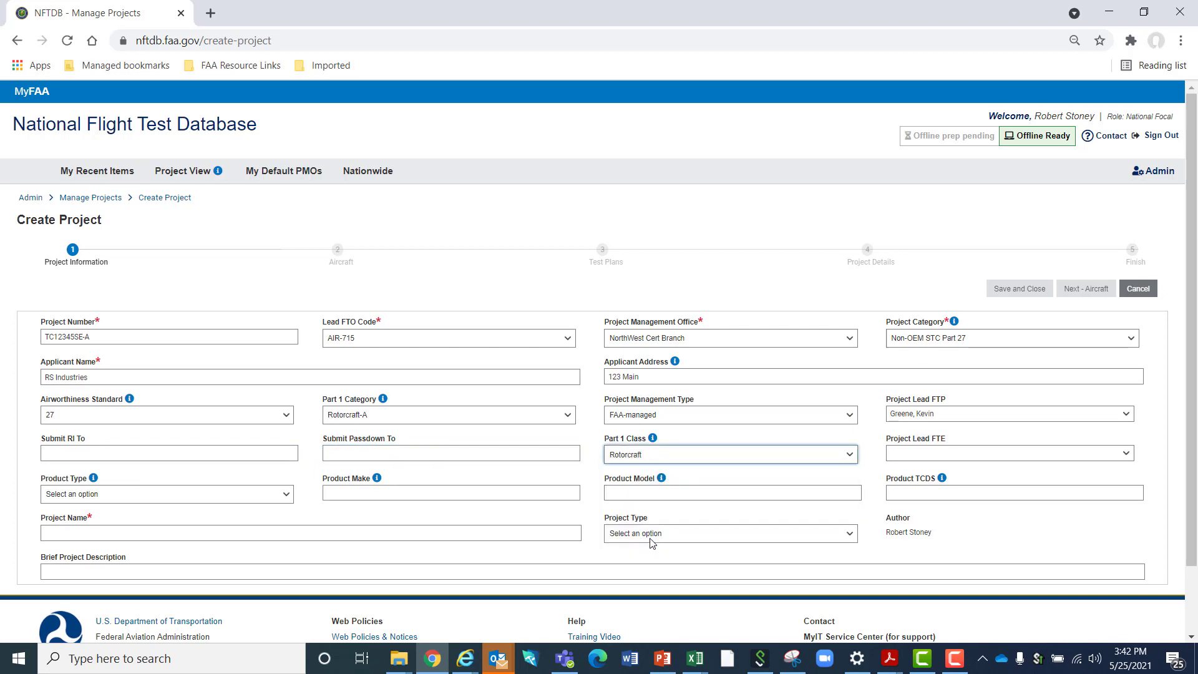
click(781, 460)
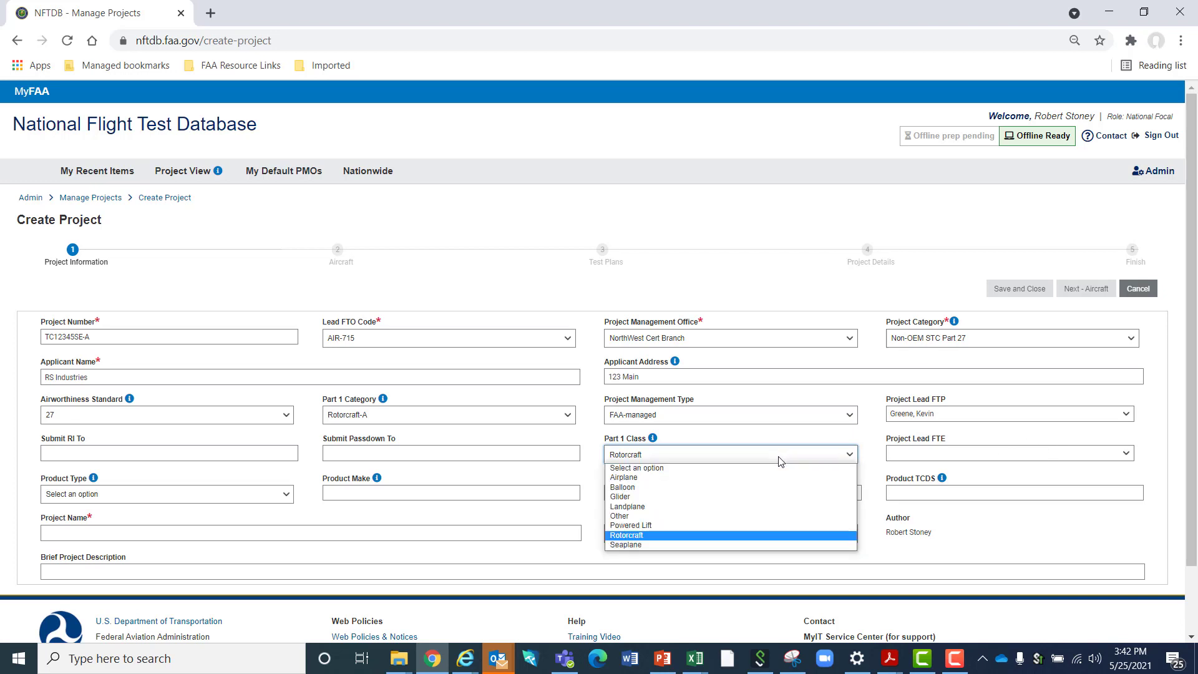
click(908, 451)
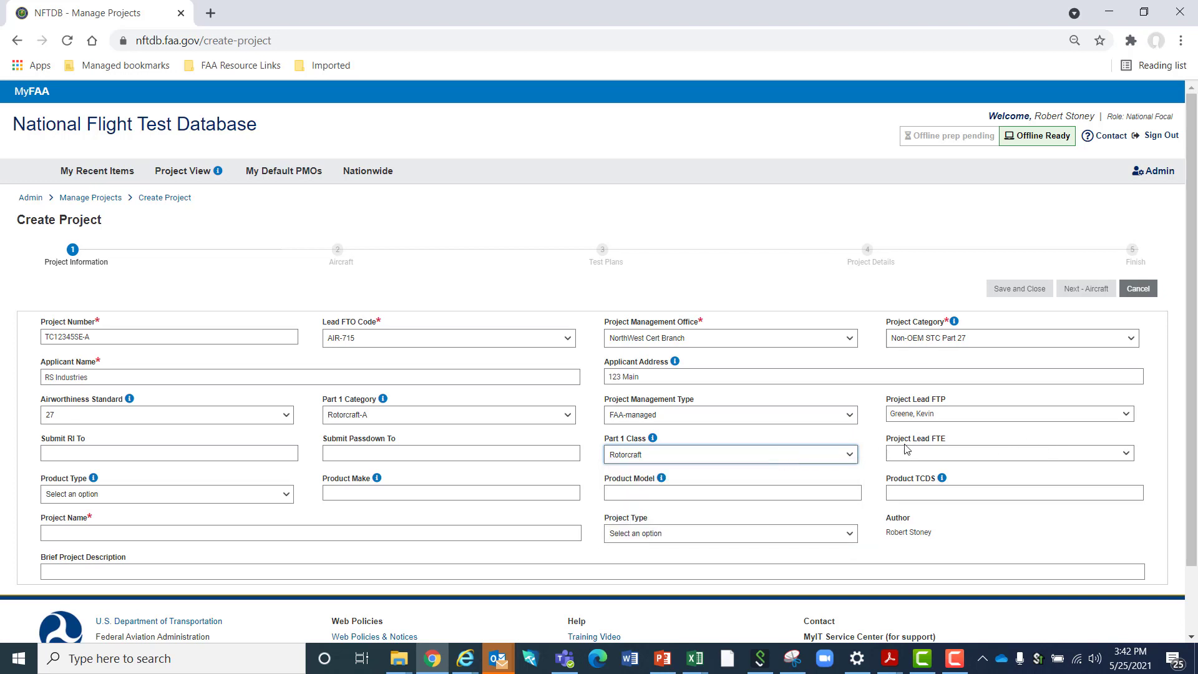
Search the Project Lead FTE field by the engineer's surname and assign the matching person
click(958, 449)
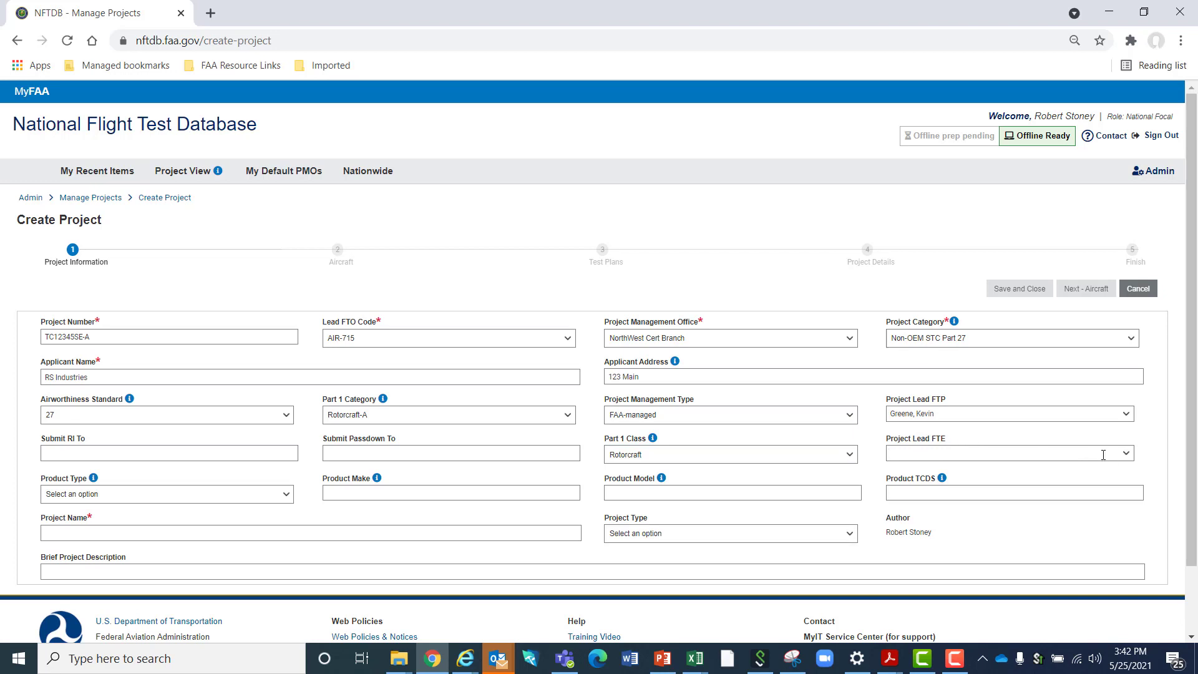
text(hed,)
key(Down)
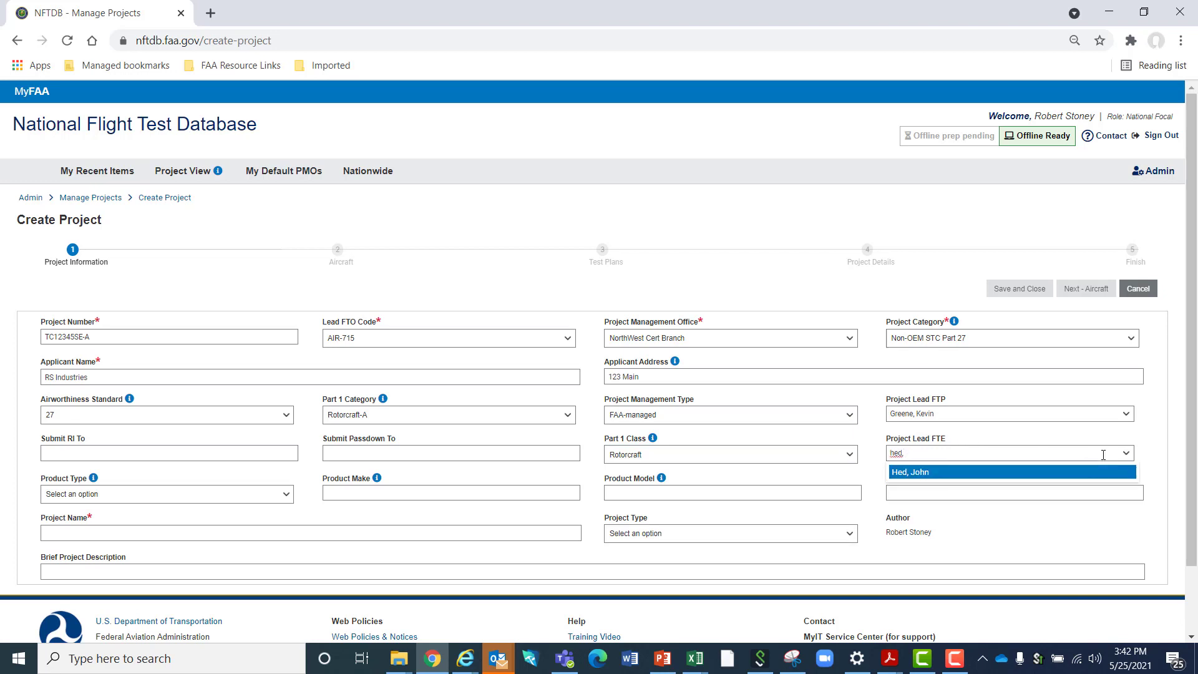
key(Return)
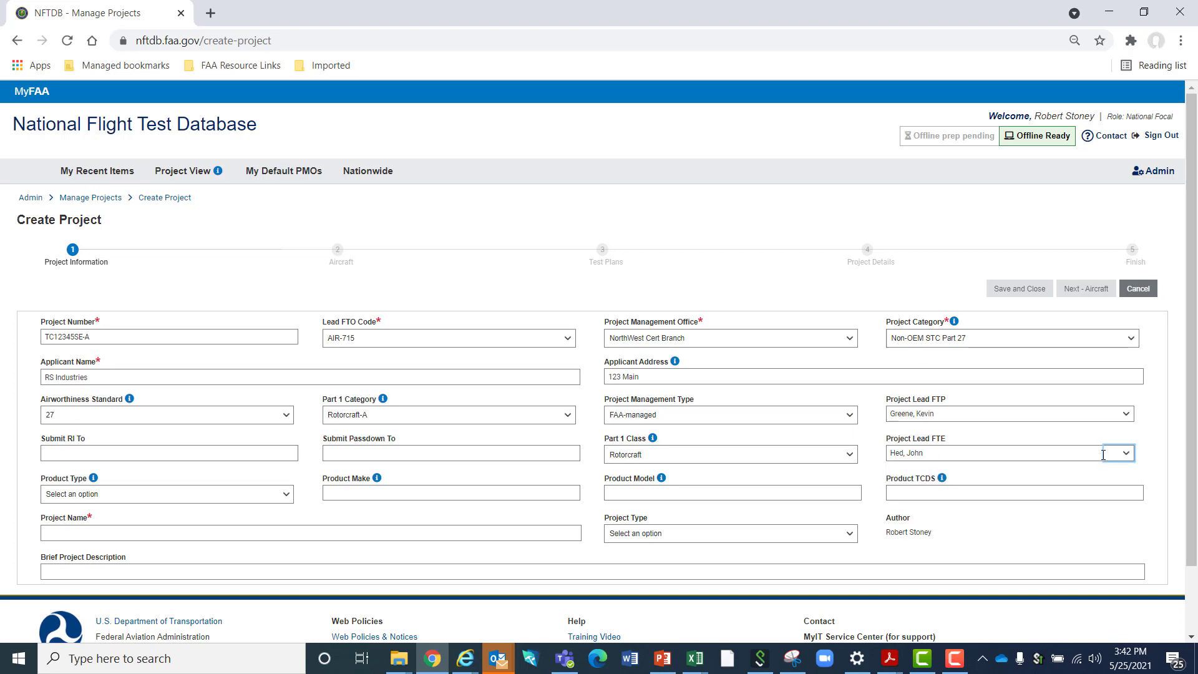
Set the product type to Aircraft, with Robinson as the make and R-44 as the model
click(266, 496)
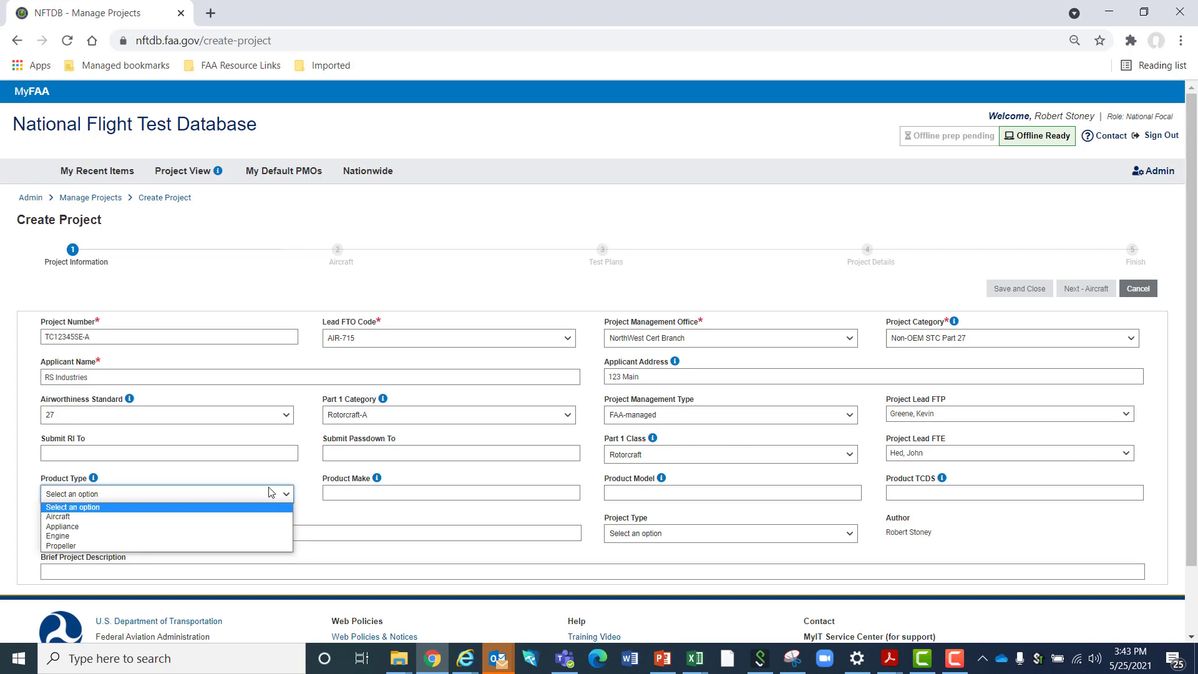
click(136, 517)
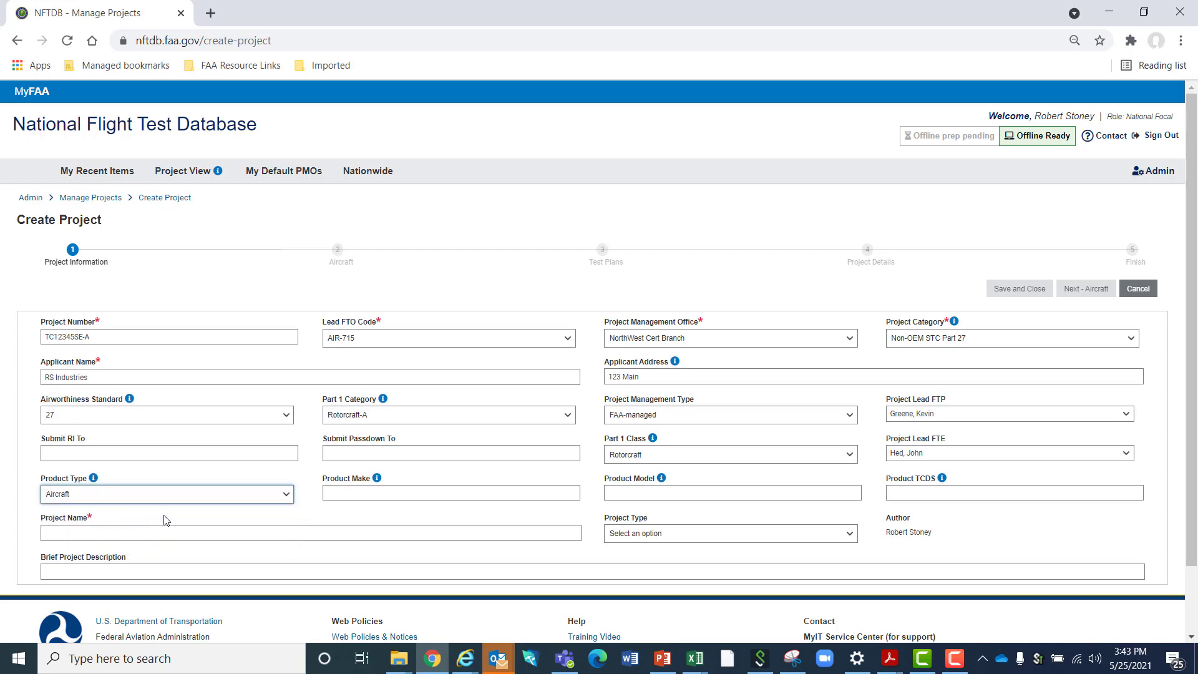
click(373, 488)
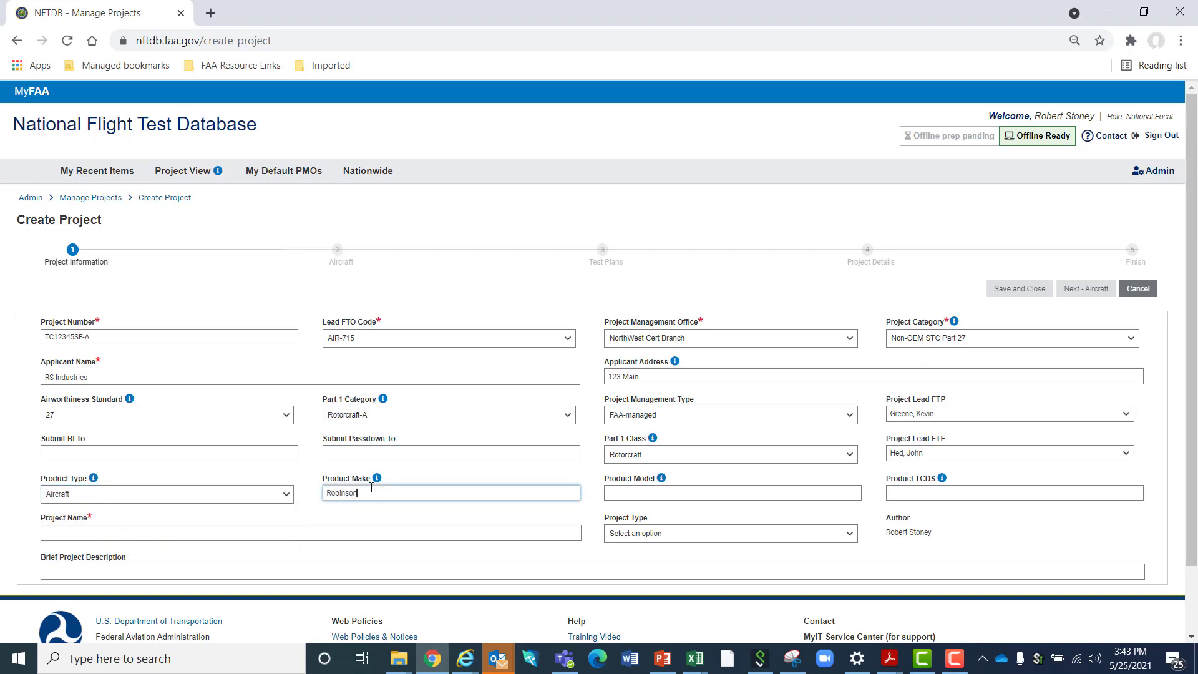
key(Tab)
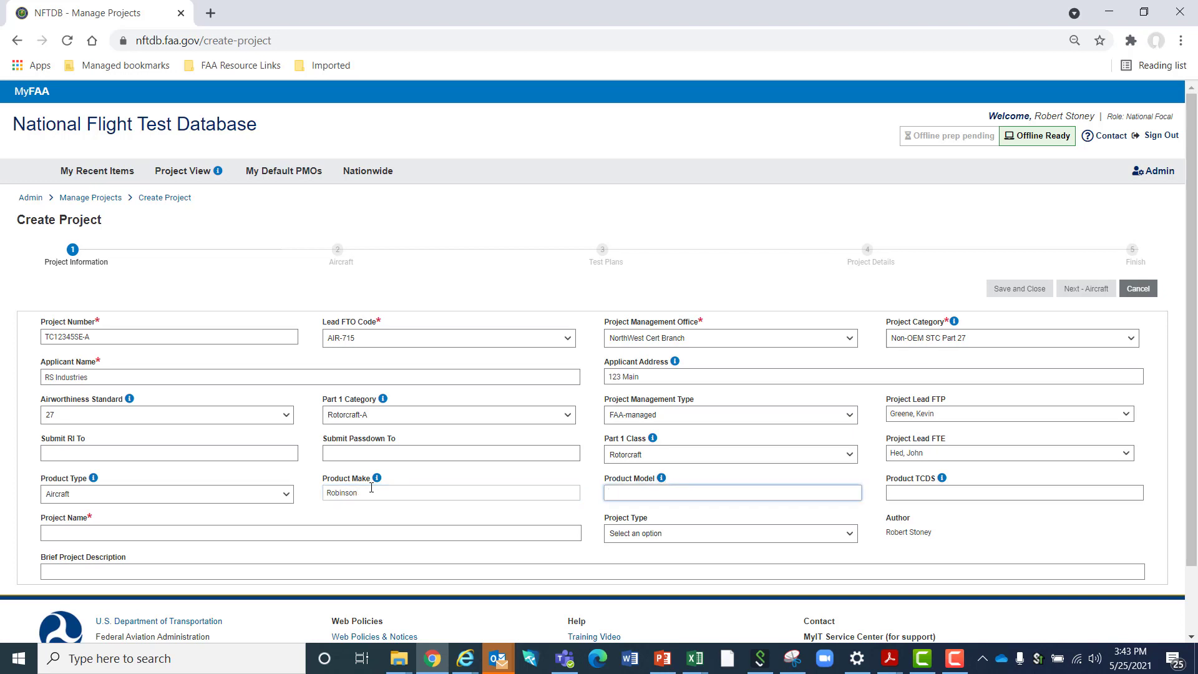
key(Tab)
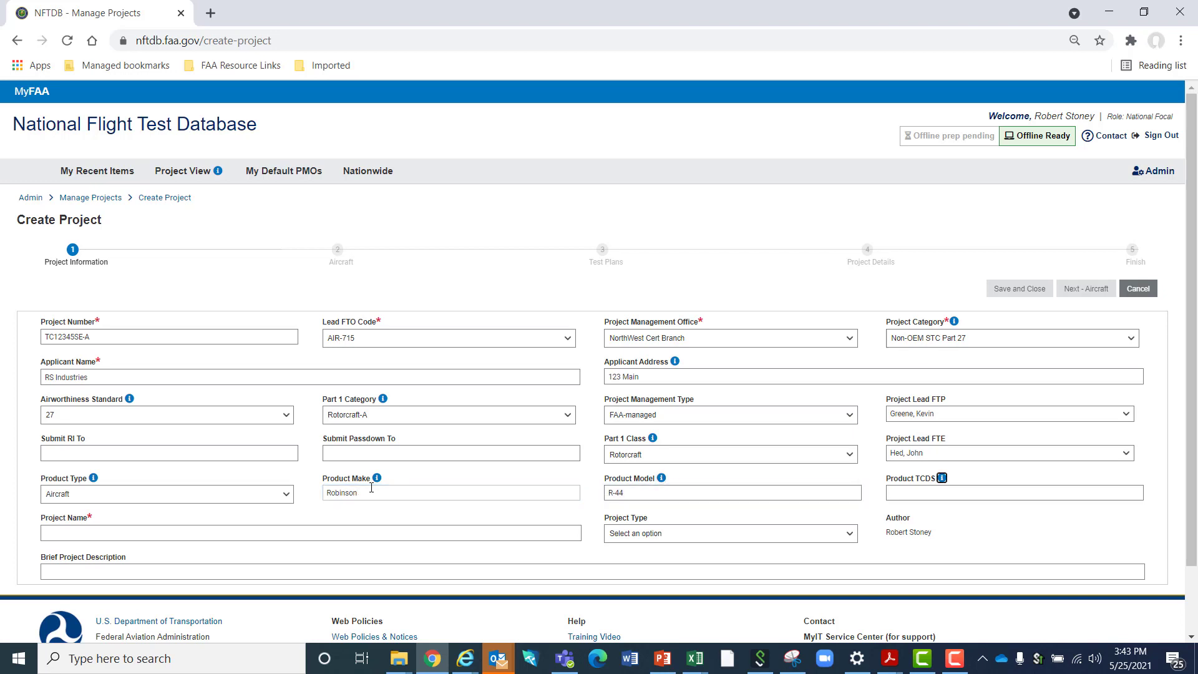
click(905, 492)
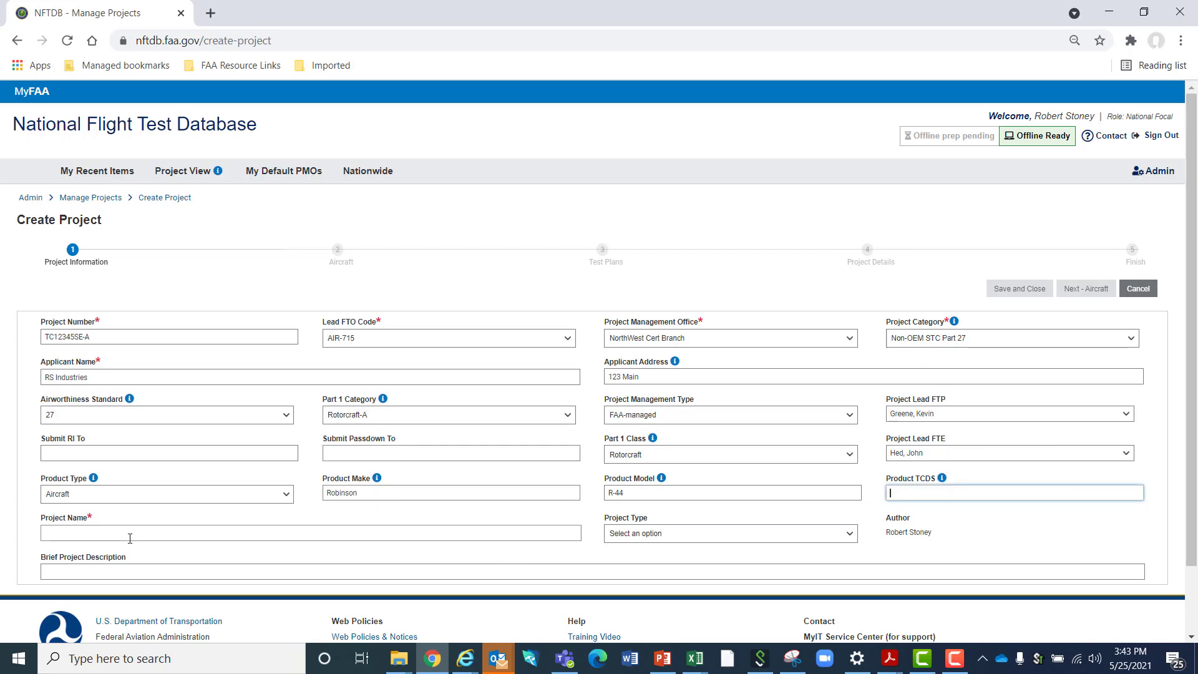
Name the project "STC to install a new engine on the Robinson R-44" and set its project type to STC
click(100, 528)
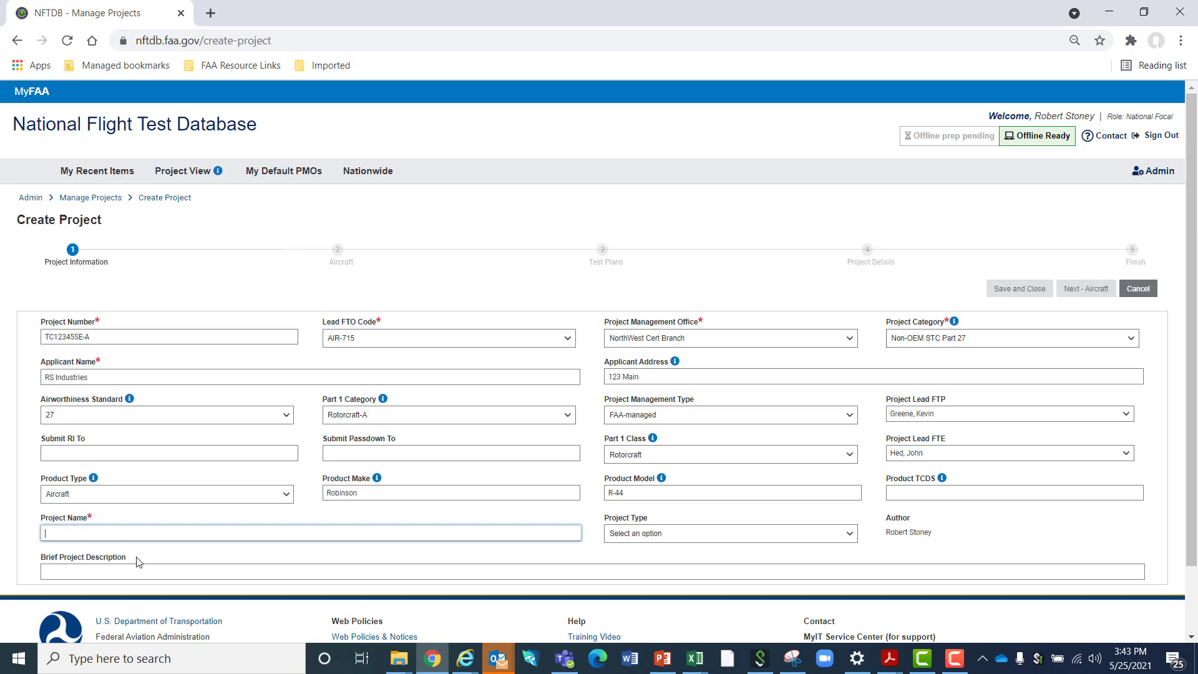
text(STC )
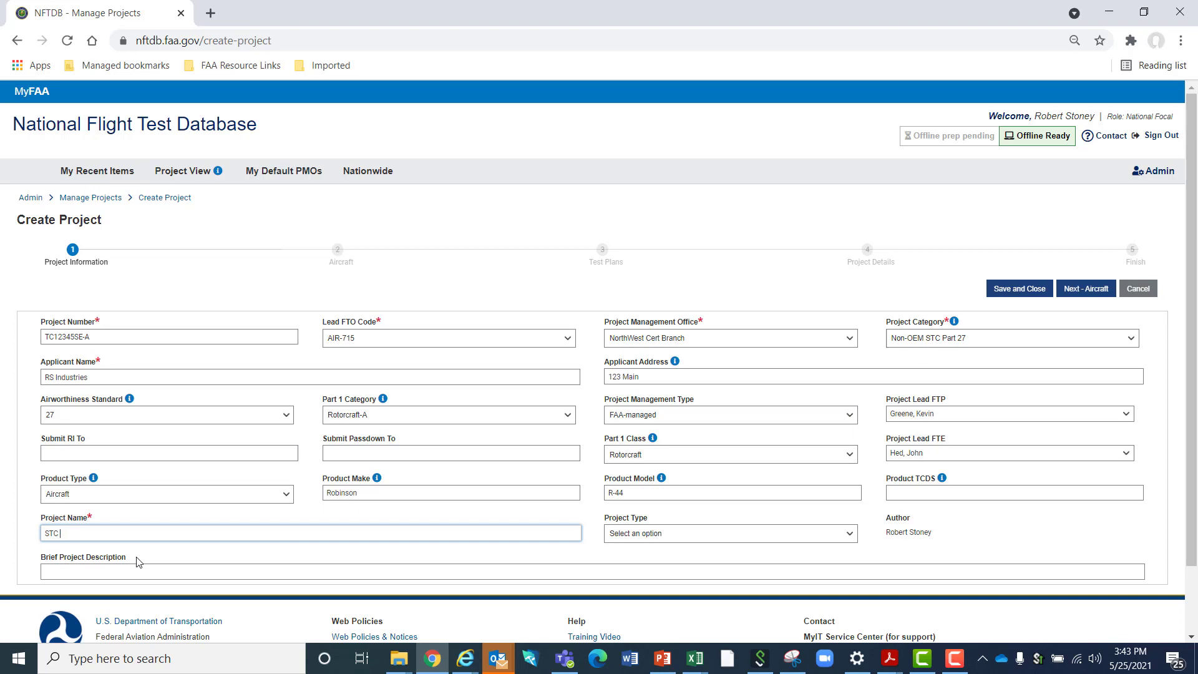
text(to install a new engine on the Robinson R-44)
click(668, 536)
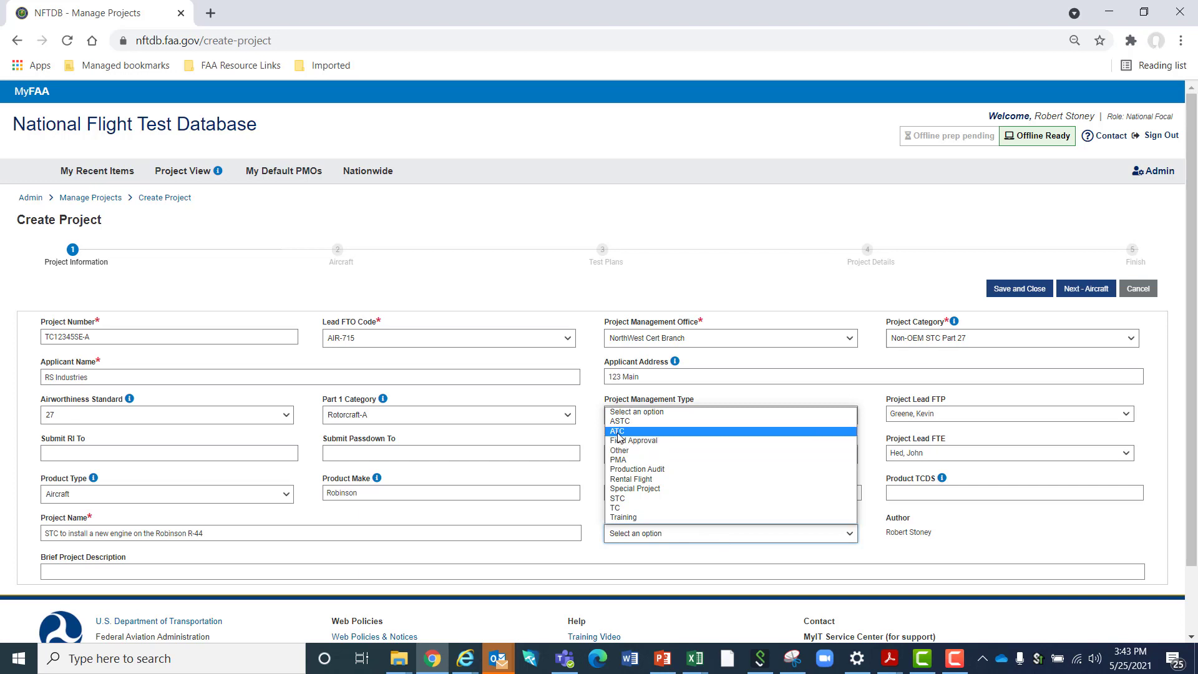
click(651, 503)
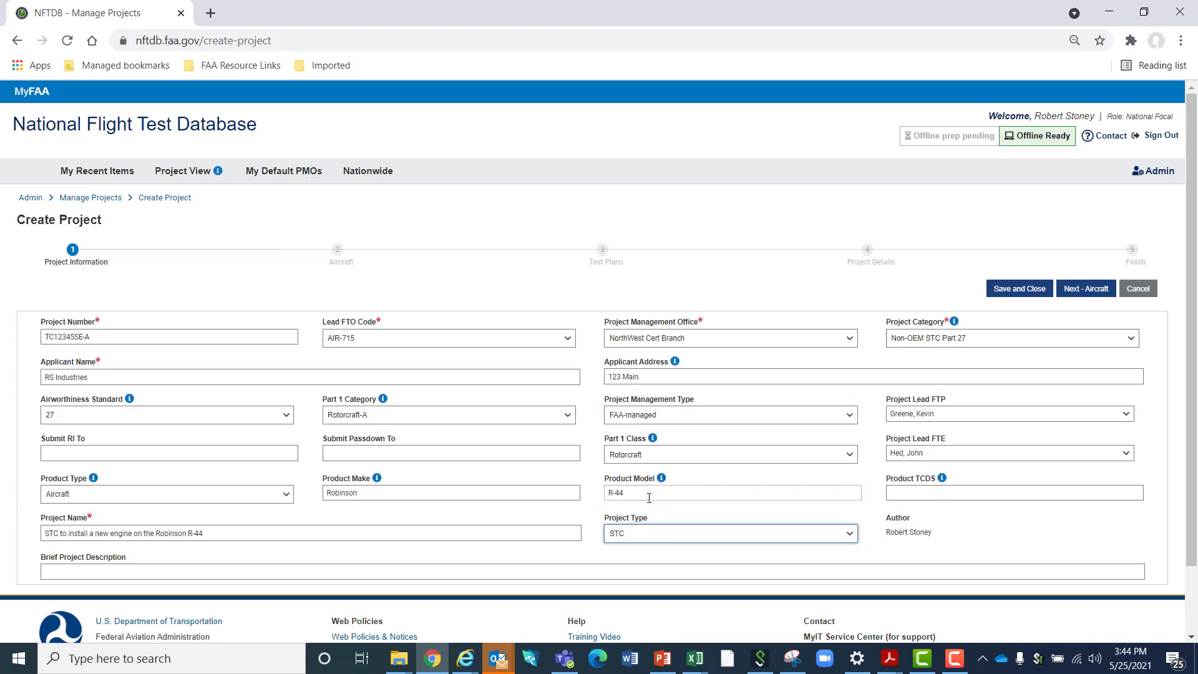
click(204, 575)
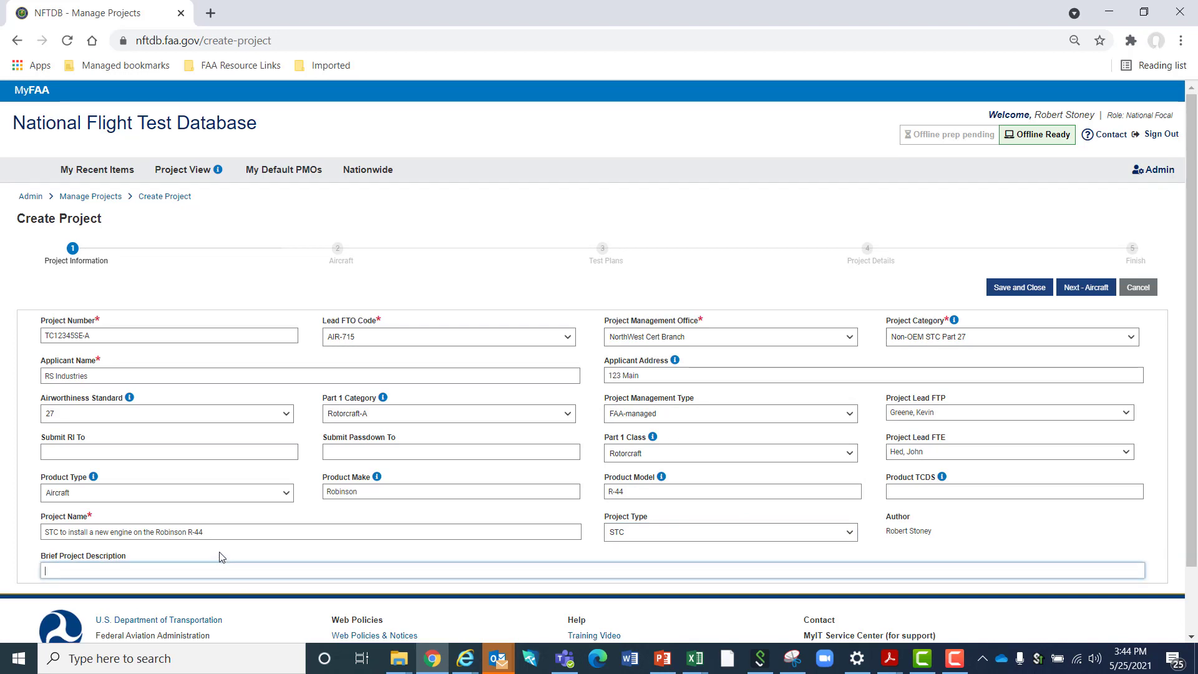
scroll(220, 557, down, 2)
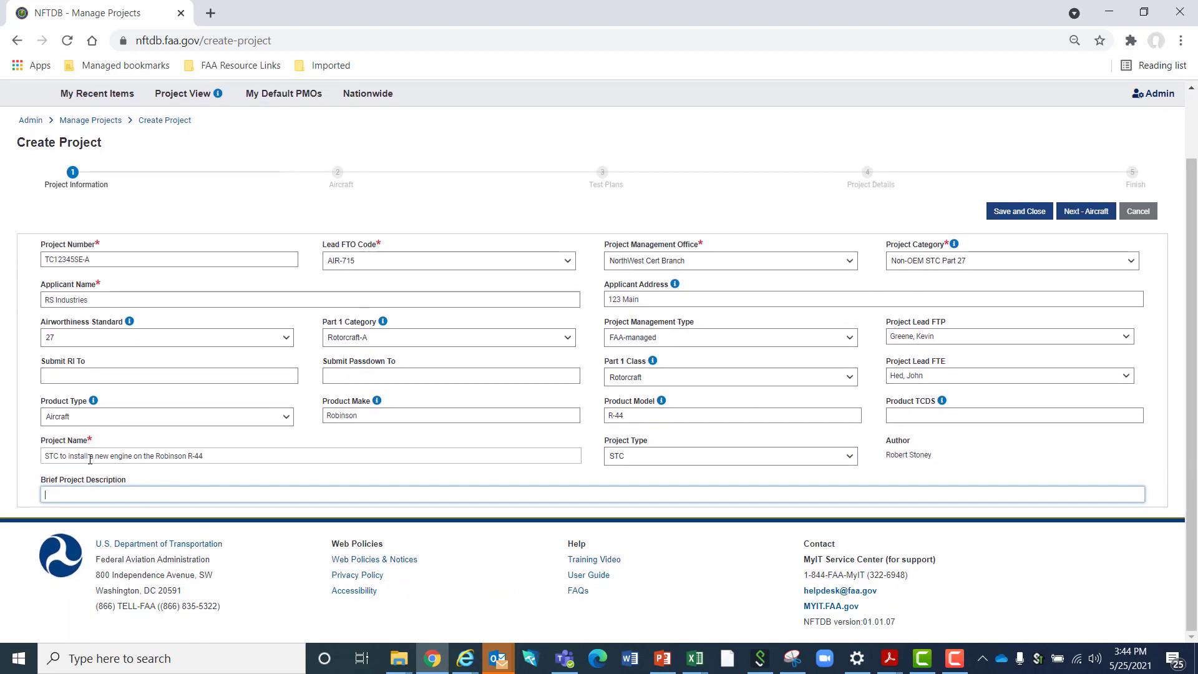
drag(53, 452, 189, 462)
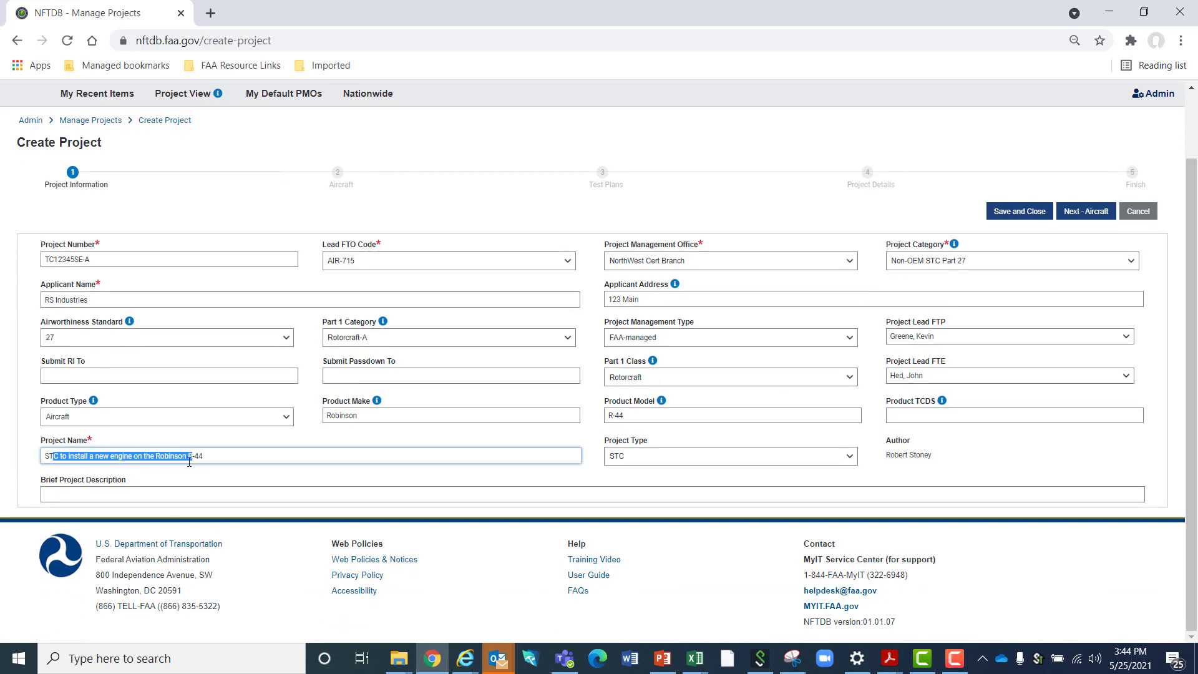
click(157, 495)
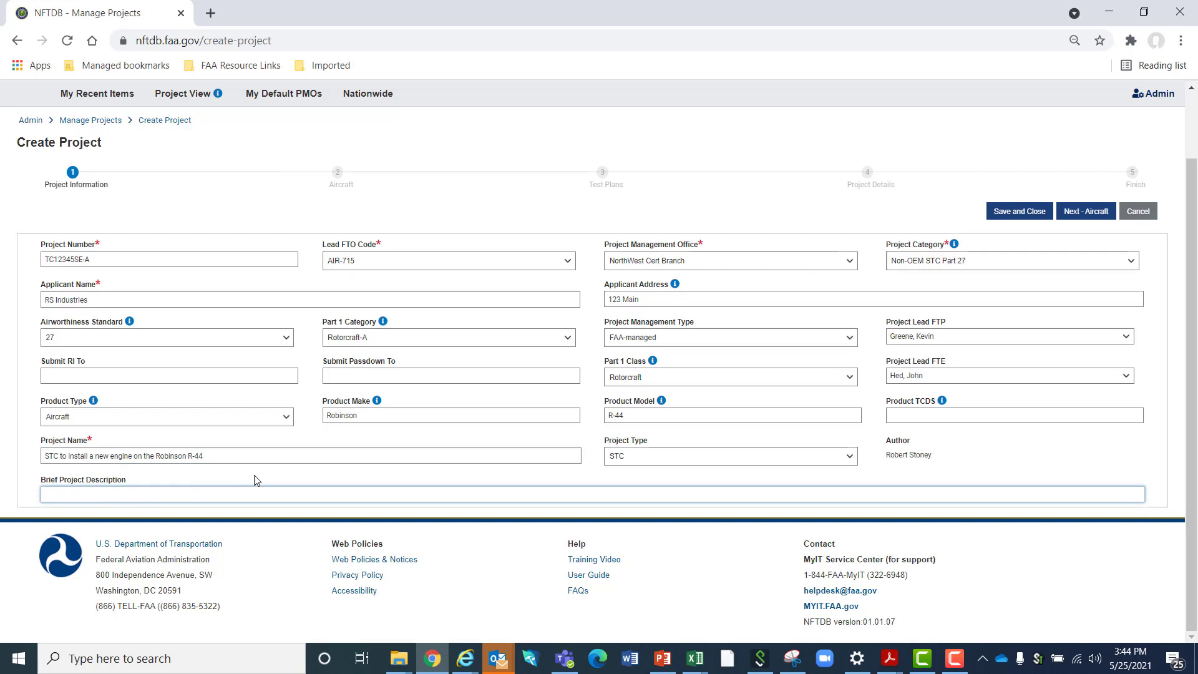
scroll(905, 412, up, 2)
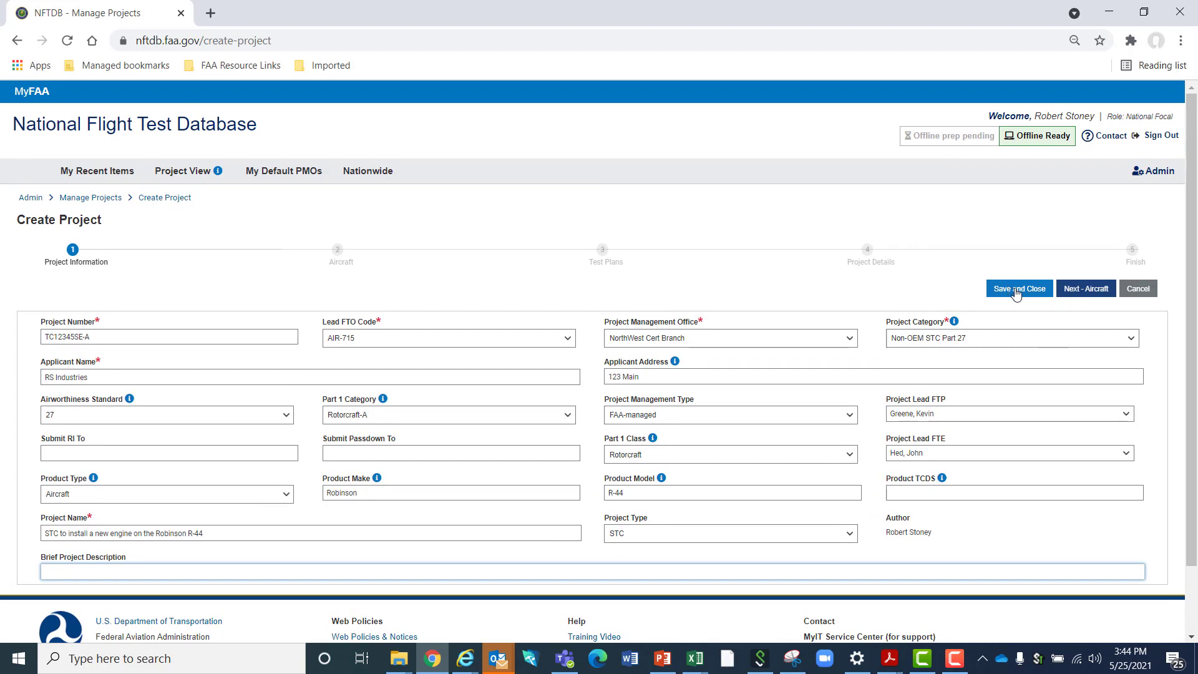
Continue from the project information to the Aircraft stage and look over its profile and description sections
click(1087, 291)
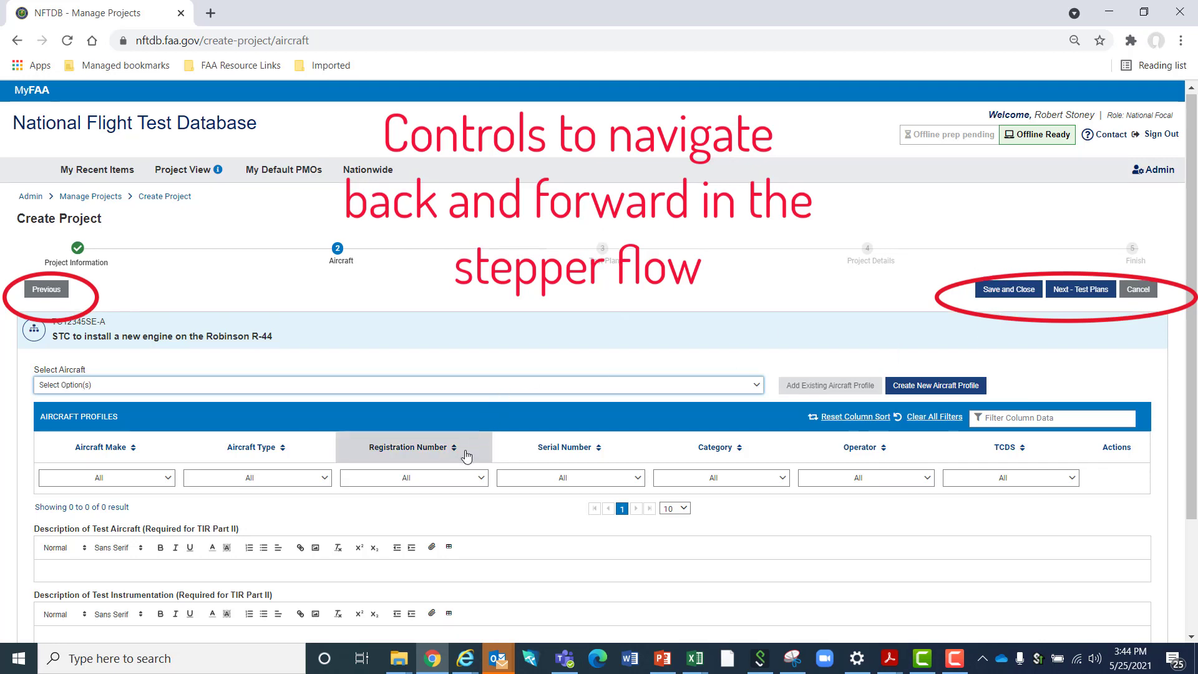
scroll(465, 450, down, 2)
scroll(626, 242, up, 2)
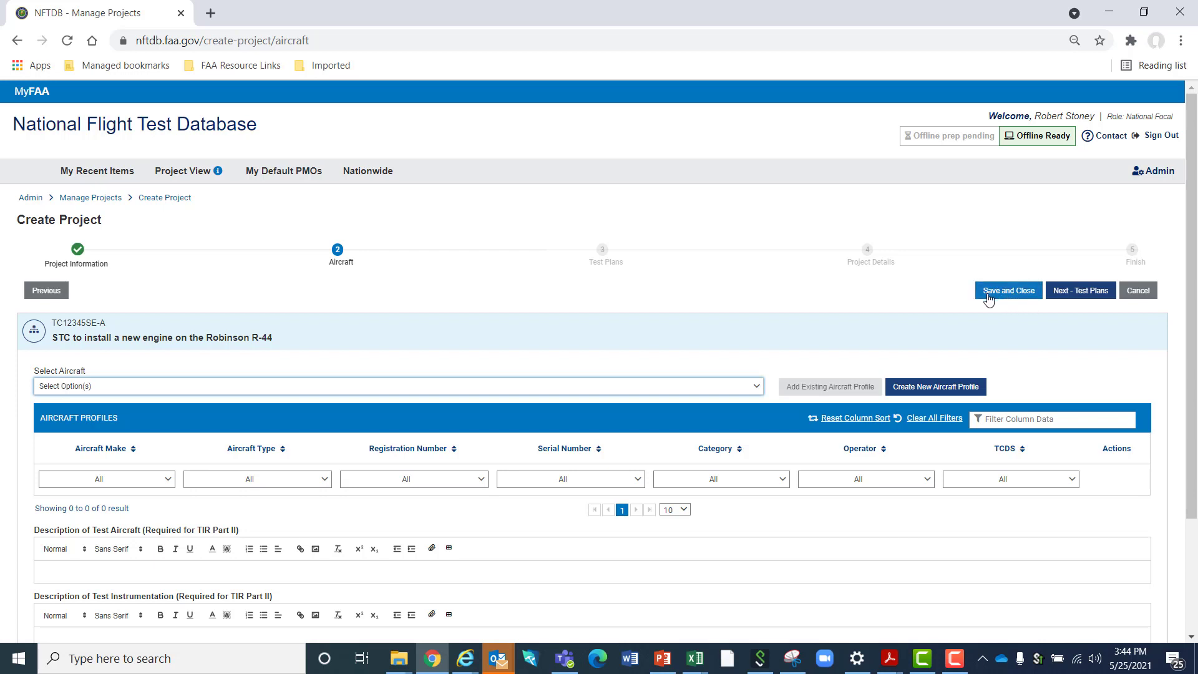
Browse the list of existing aircraft and filter it for "r-44"
click(757, 386)
scroll(243, 462, down, 15)
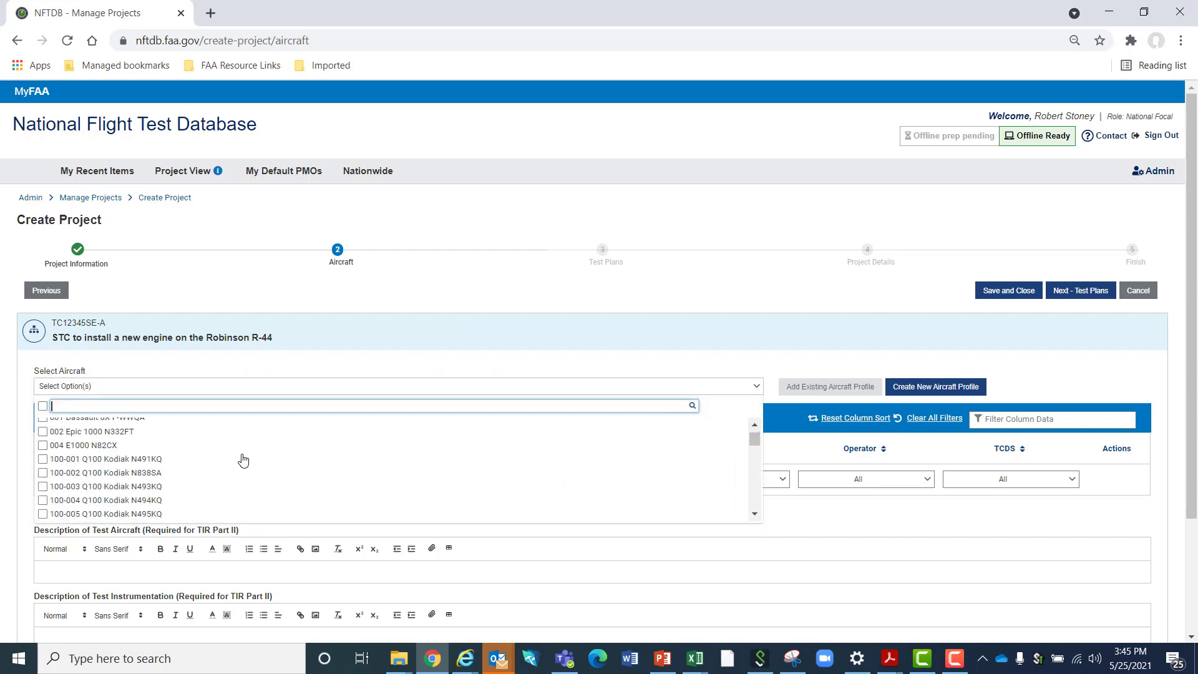
scroll(249, 465, down, 20)
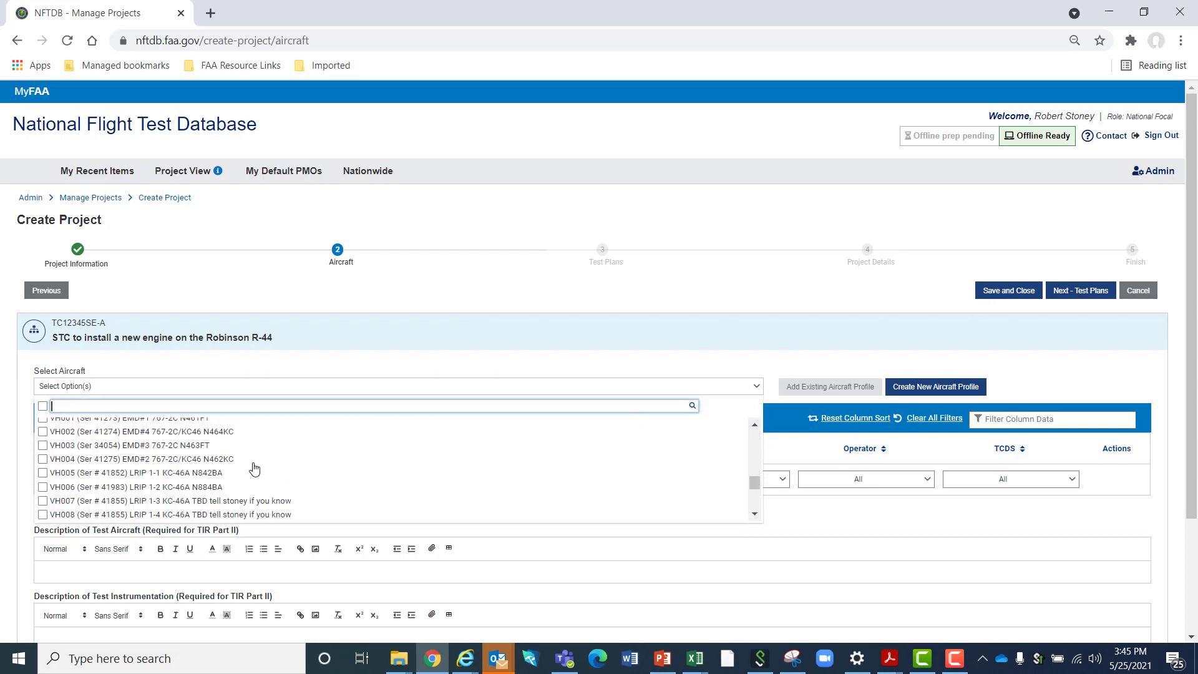
scroll(253, 471, up, 10)
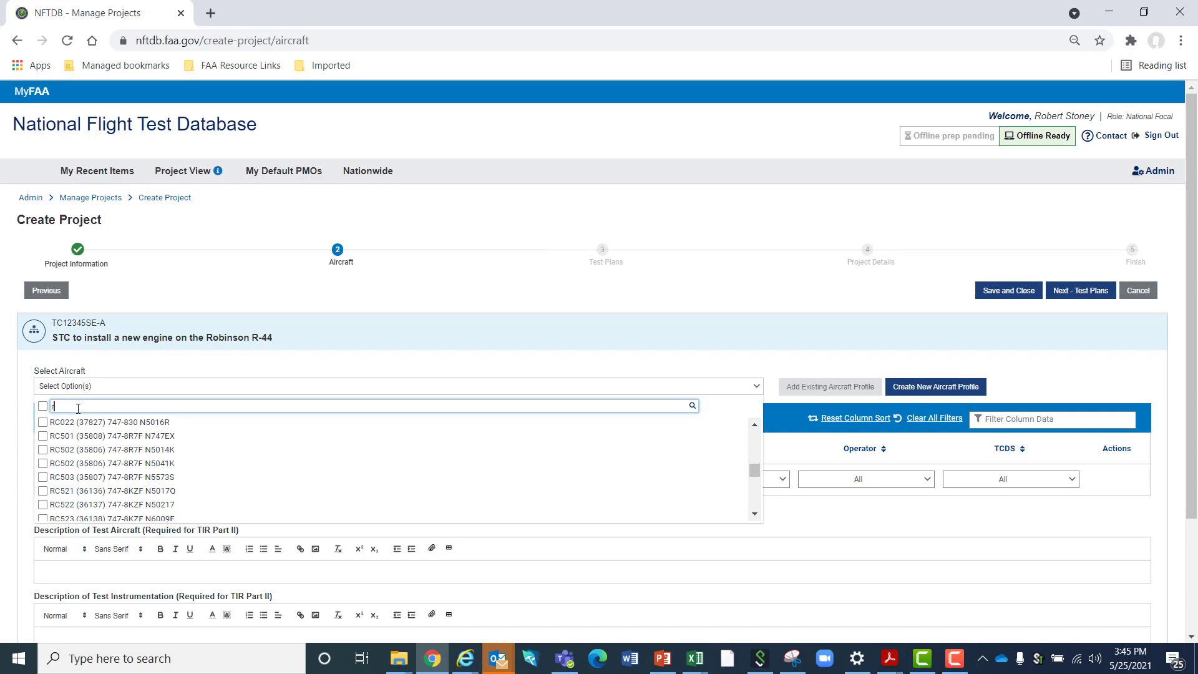
text(r-)
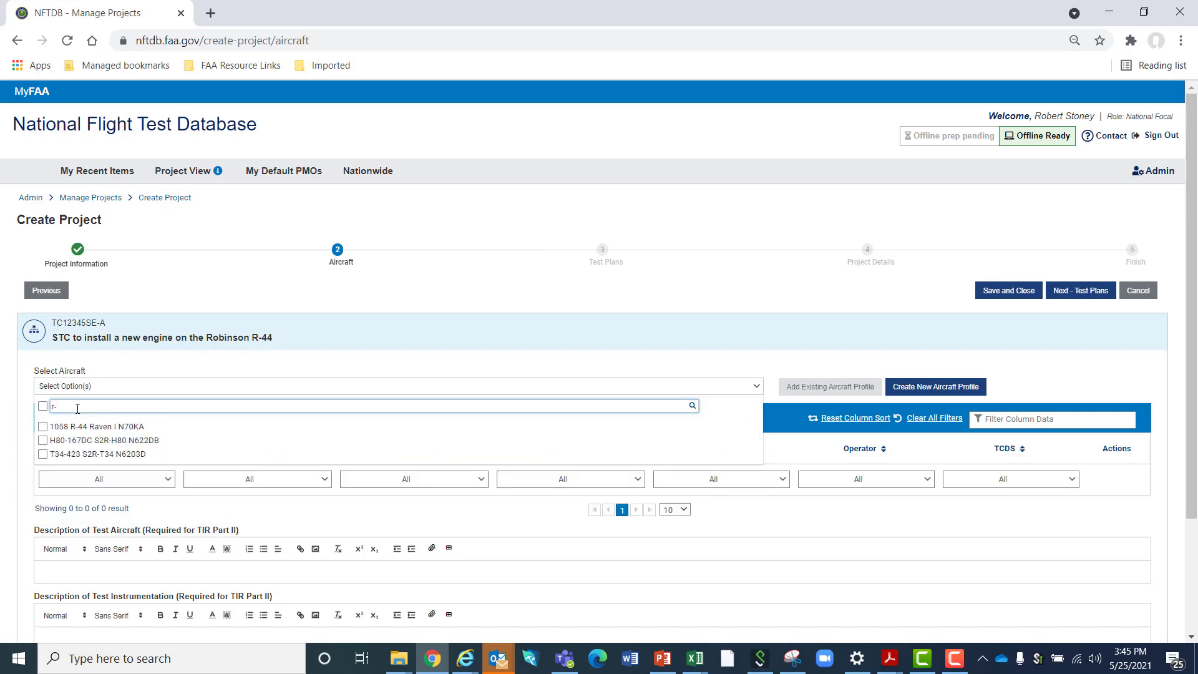
text(44)
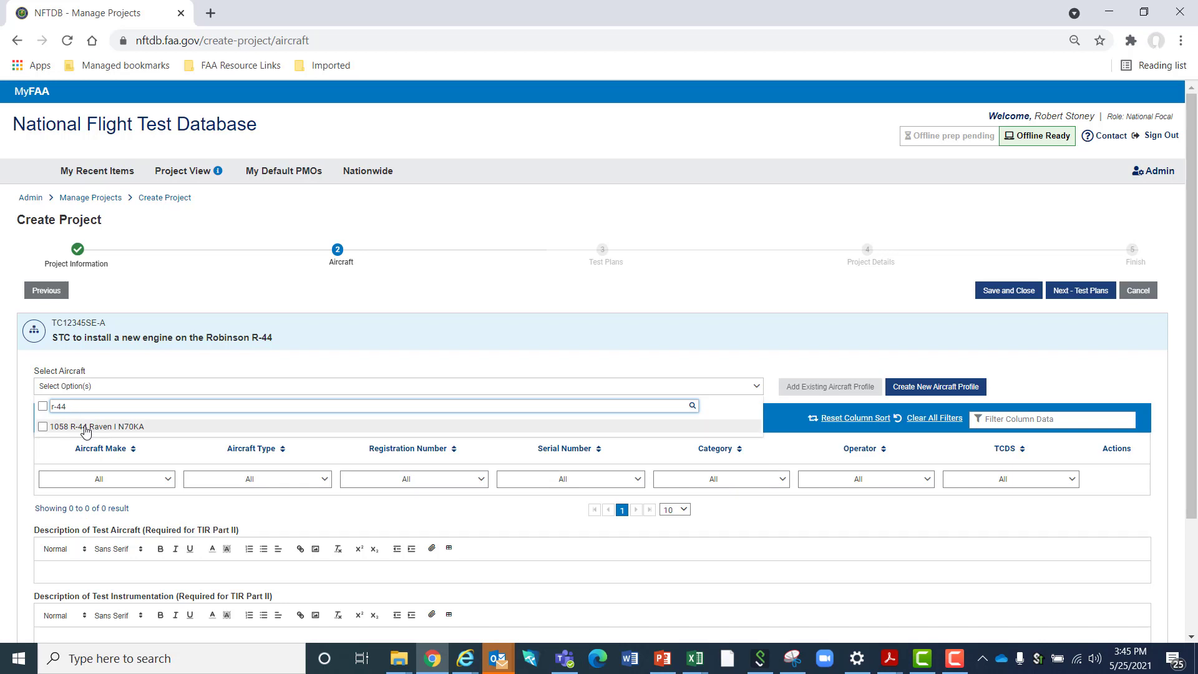
Check the existing aircraft list with the spelling "r44", filter it for "r-44" again and close it without a selection
key(BackSpace)
key(BackSpace)
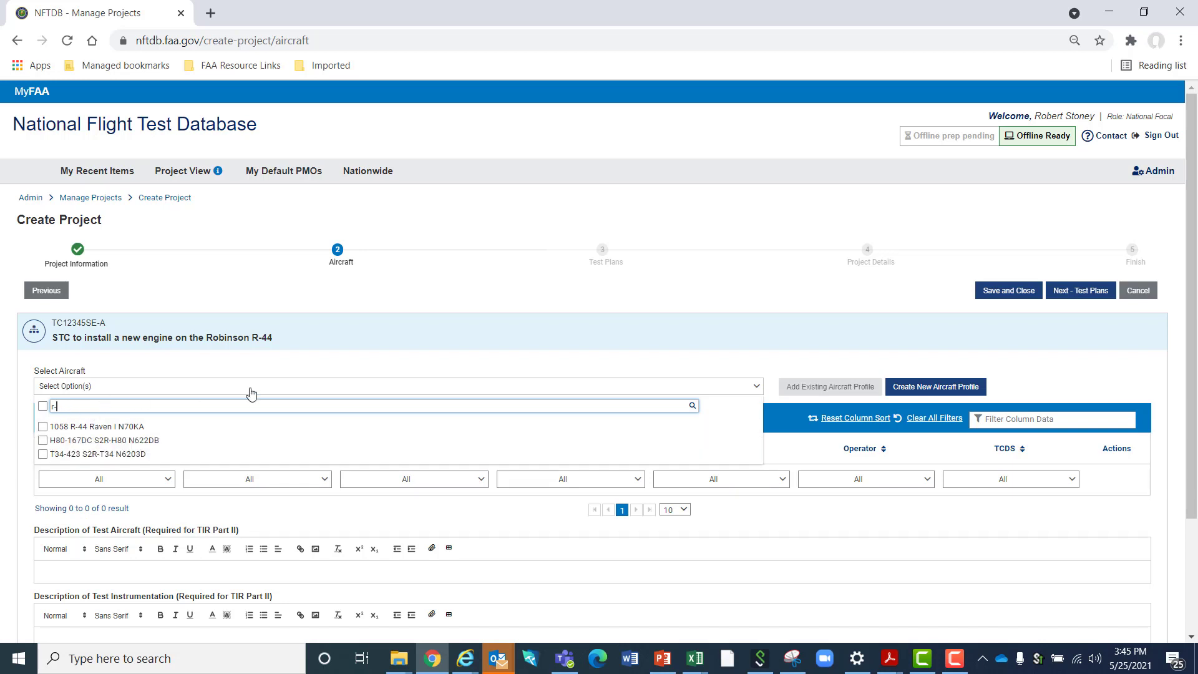
key(BackSpace)
text(rr)
key(BackSpace)
key(BackSpace)
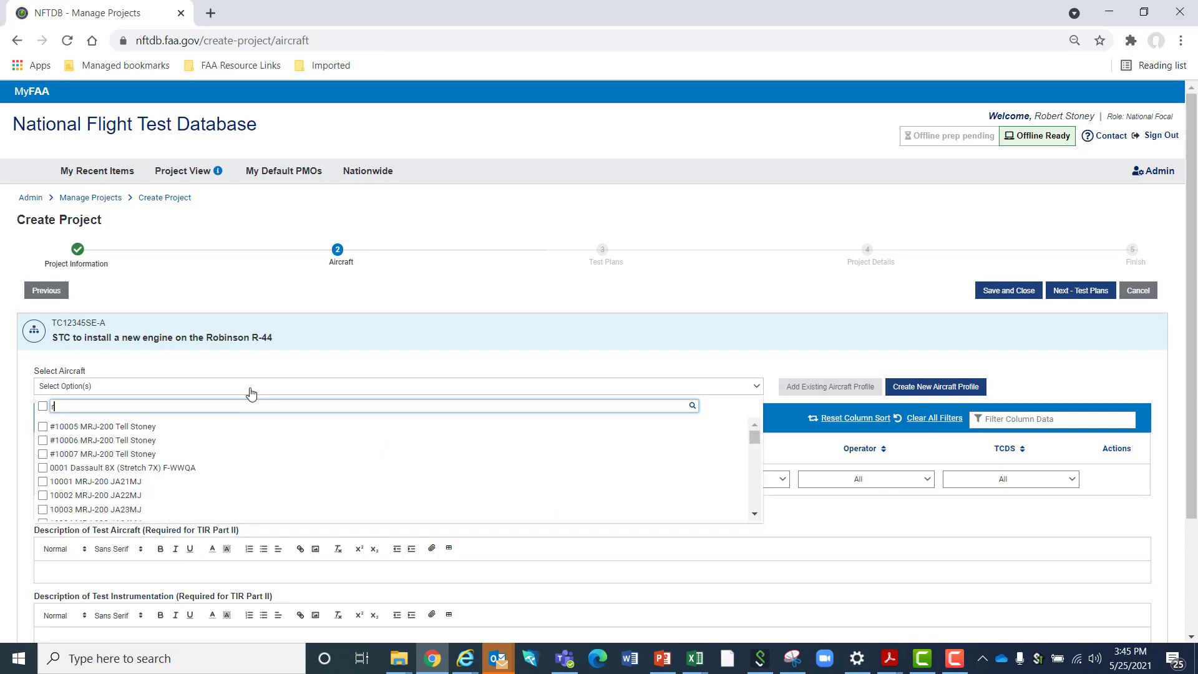
text(44)
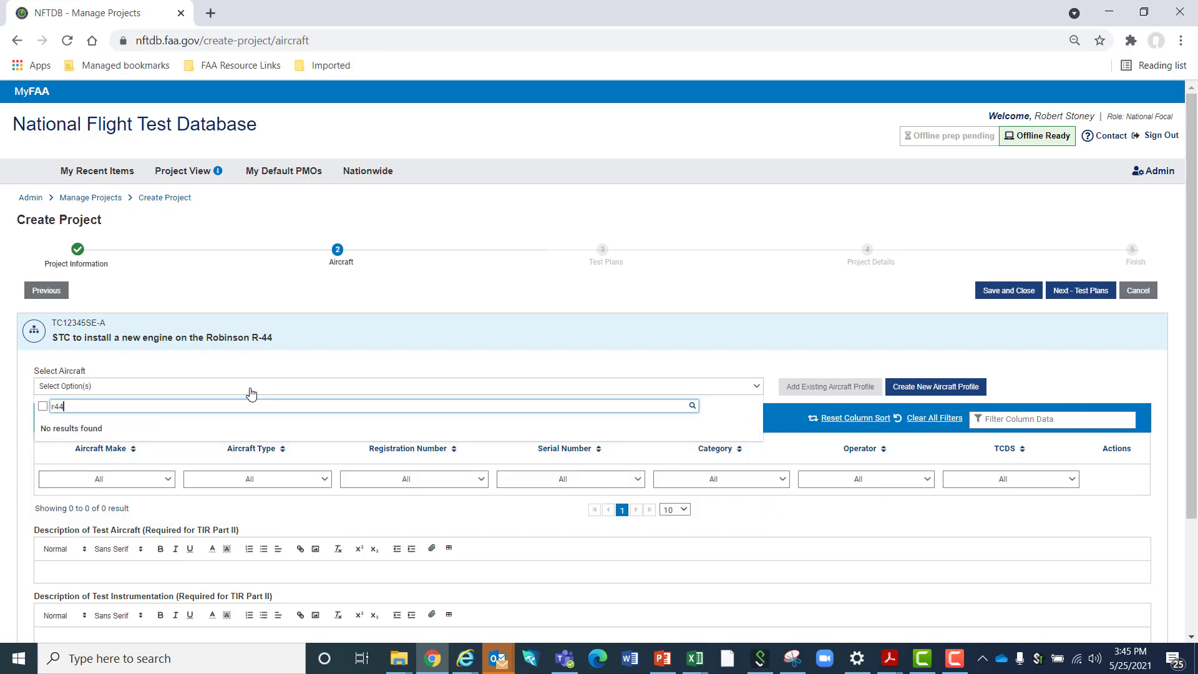
key(BackSpace)
key(BackSpace)
text(-44)
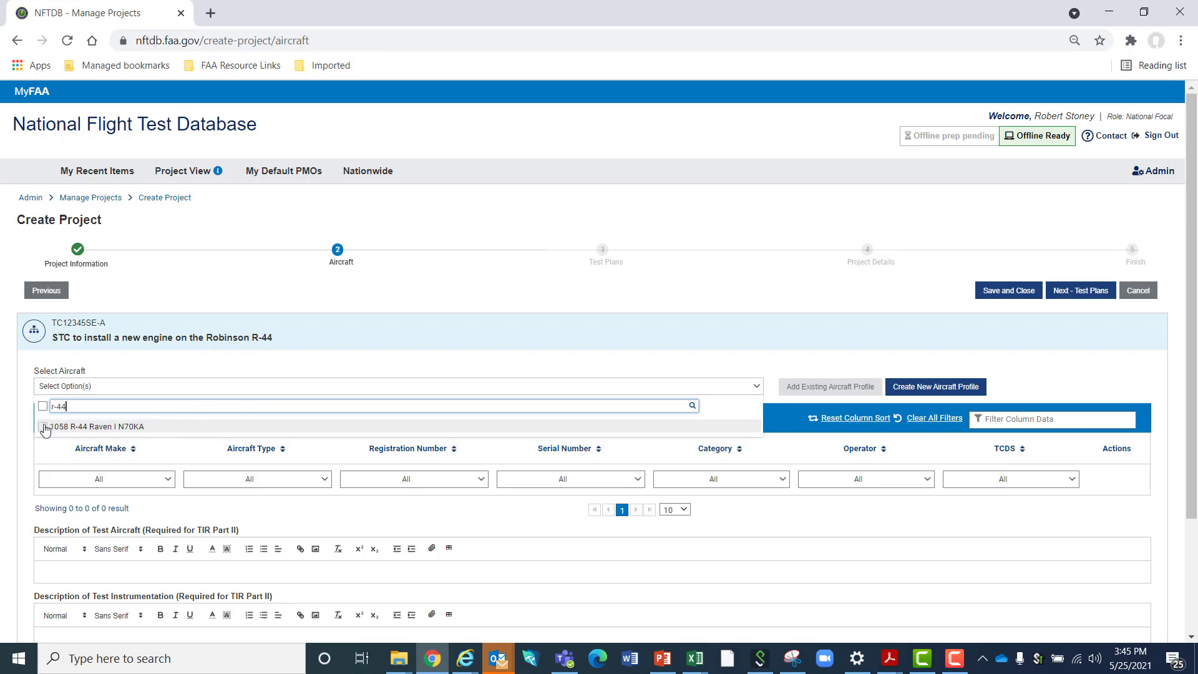
click(290, 364)
click(290, 365)
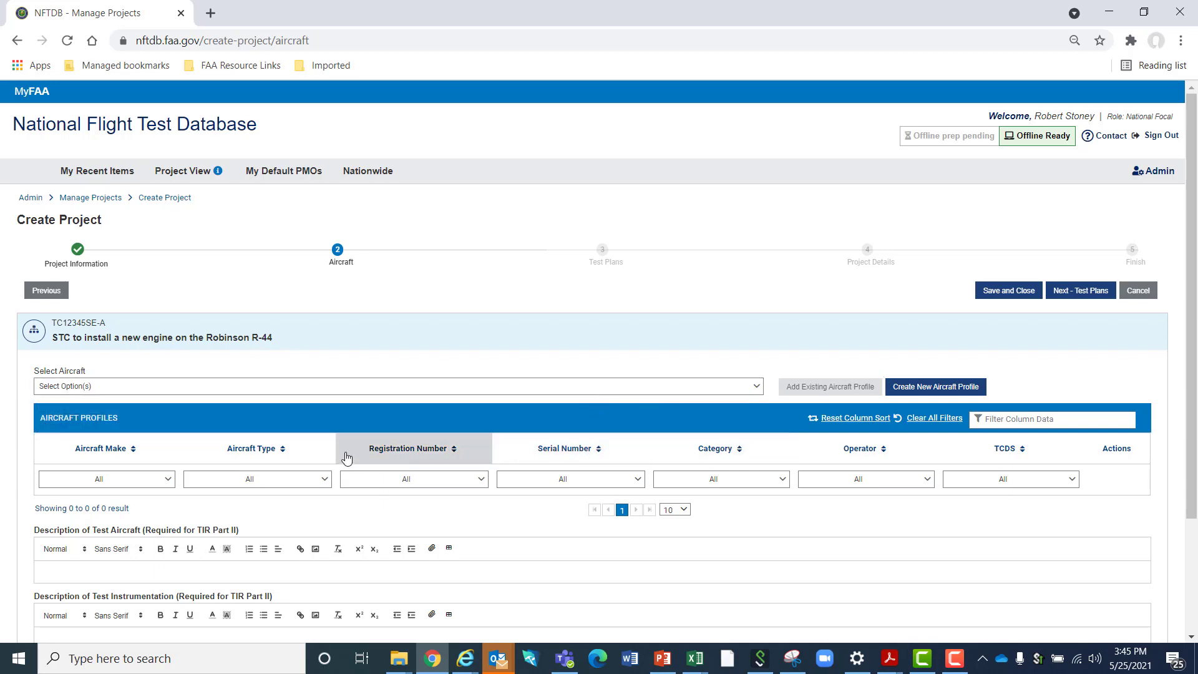
Start a new aircraft profile with make Robinson, type R-44, registration number N1234 and serial number 44-102
click(920, 388)
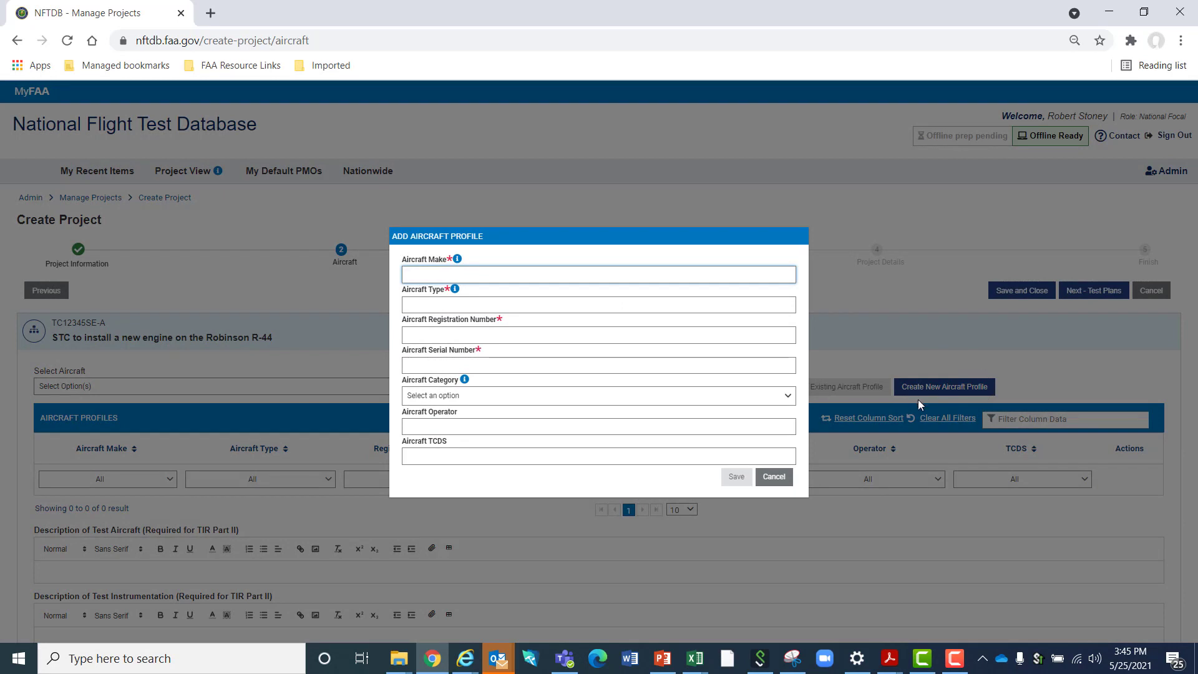
text(Robinson)
click(535, 305)
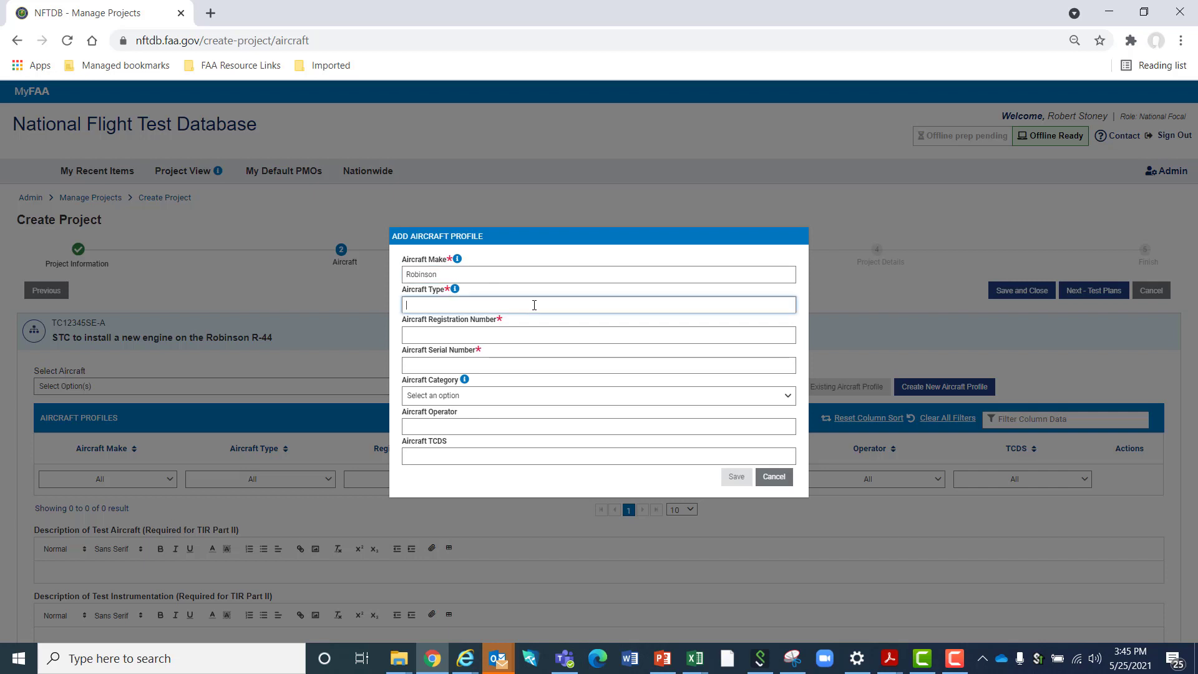
text(R-44)
key(Tab)
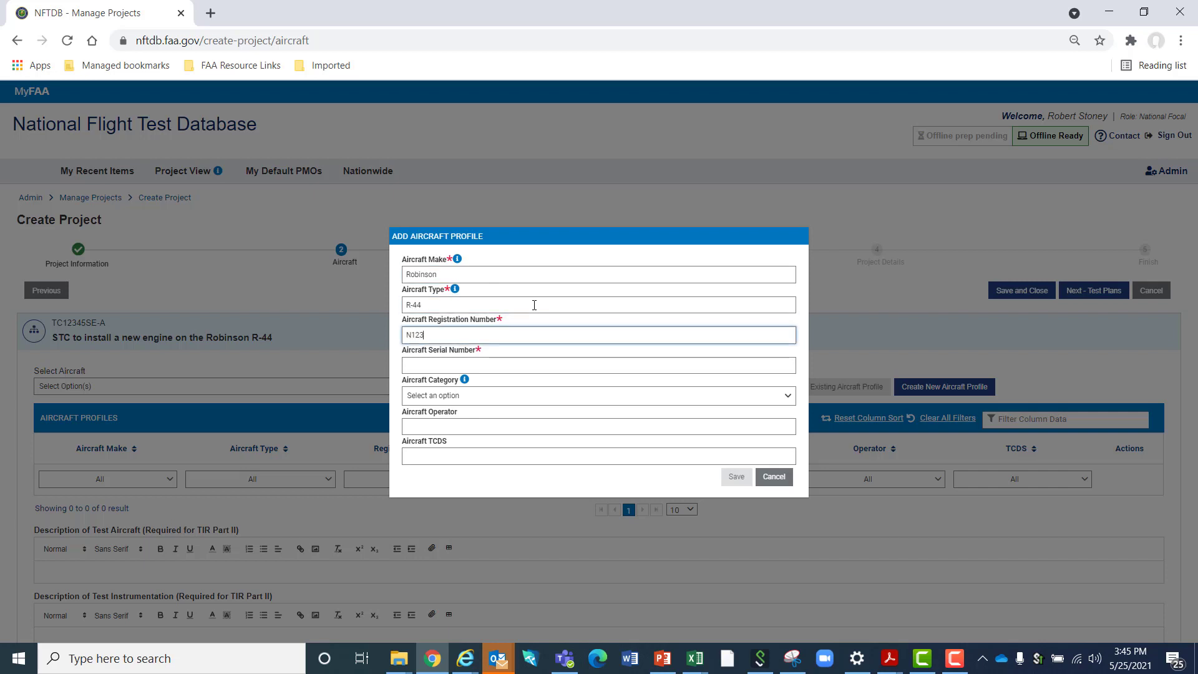
key(Tab)
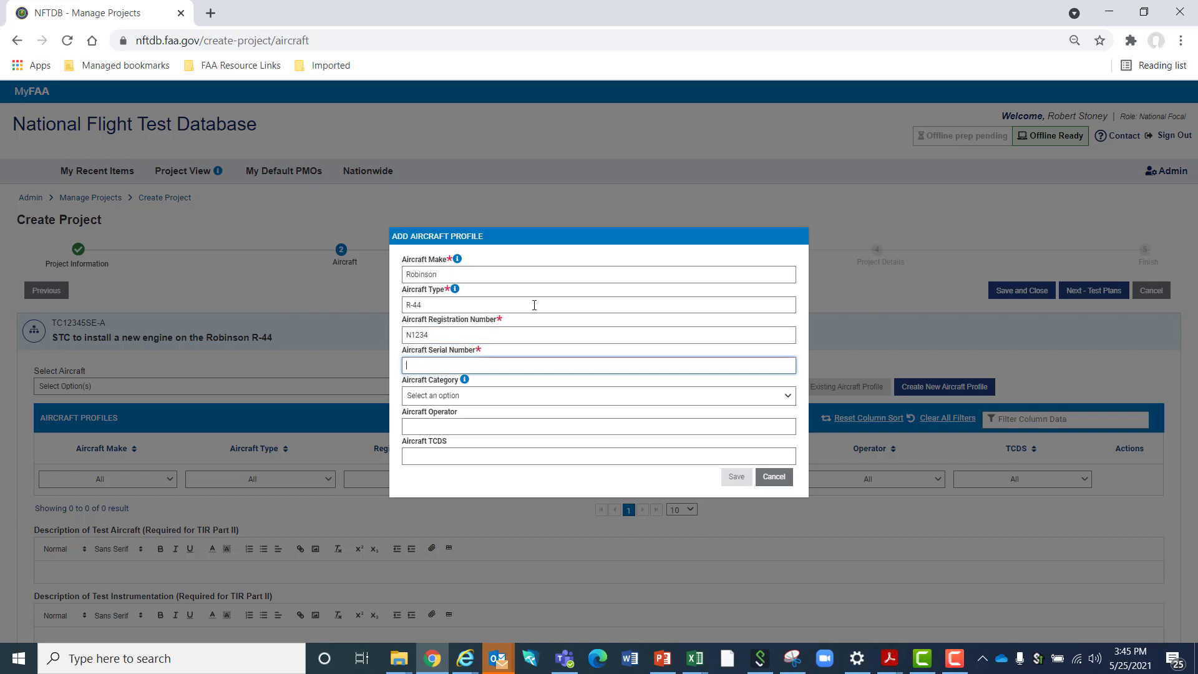
text(44-)
text(102)
key(Tab)
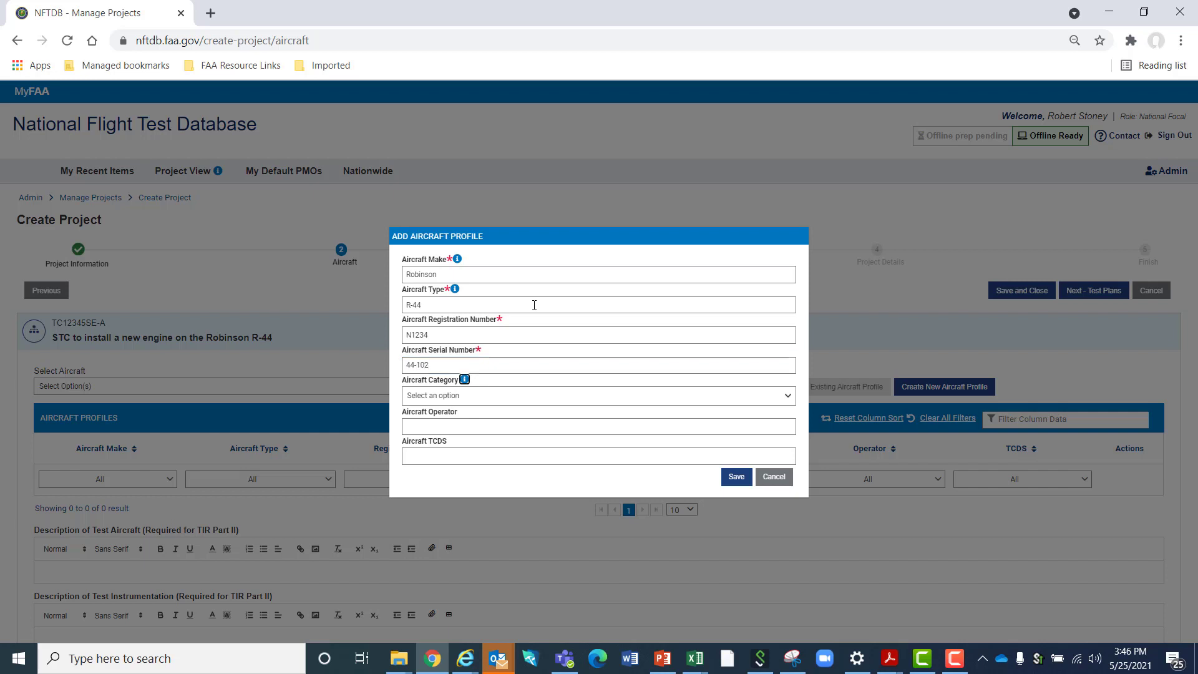
Set the aircraft category to Rotorcraft-A, the operator to RS Industries and the TCDS to XXX, and save the profile
click(440, 396)
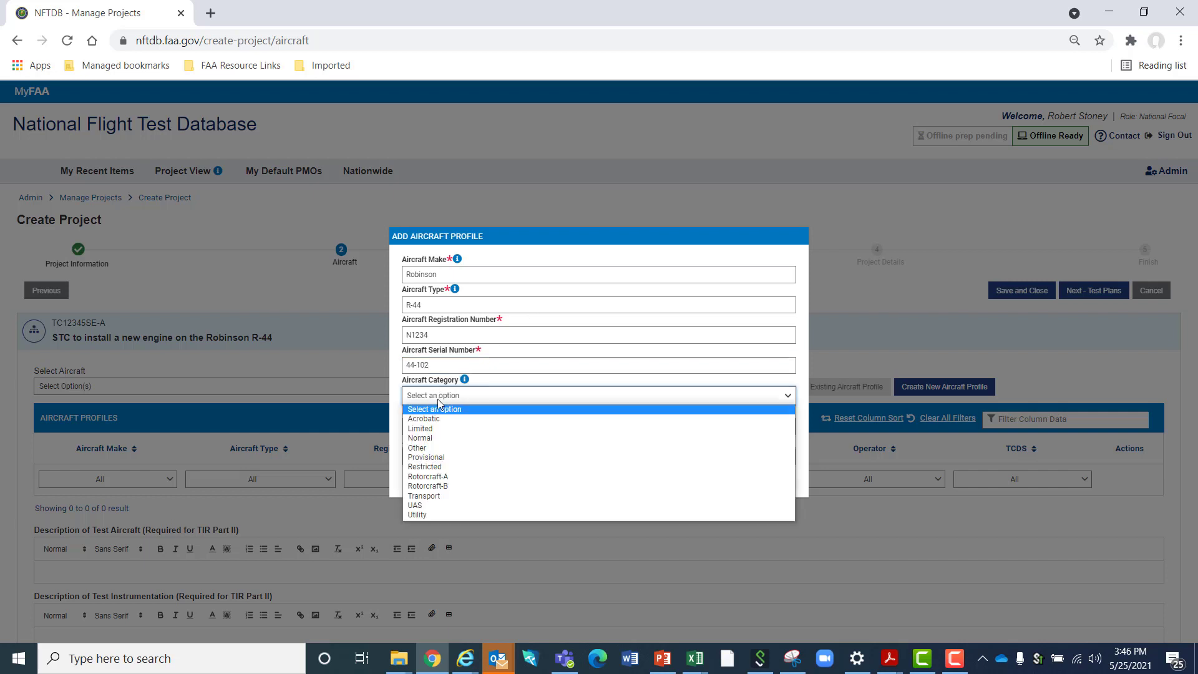
click(484, 477)
click(460, 428)
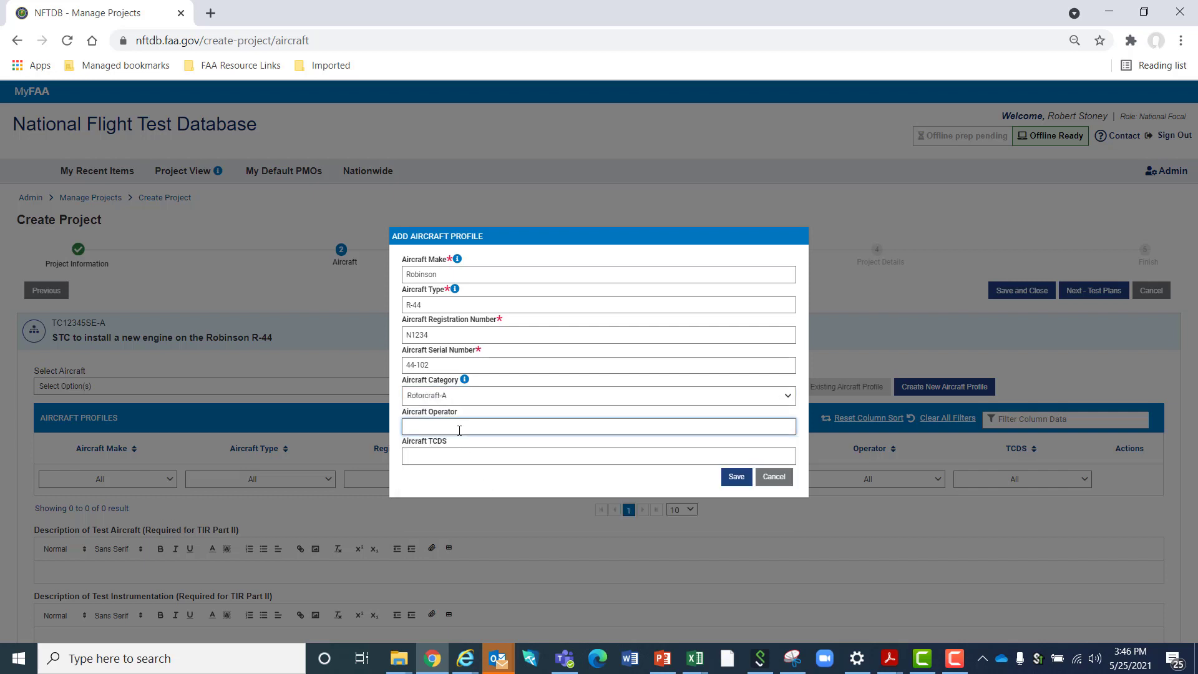
text(RS Insu)
key(BackSpace)
text(dustries)
key(Tab)
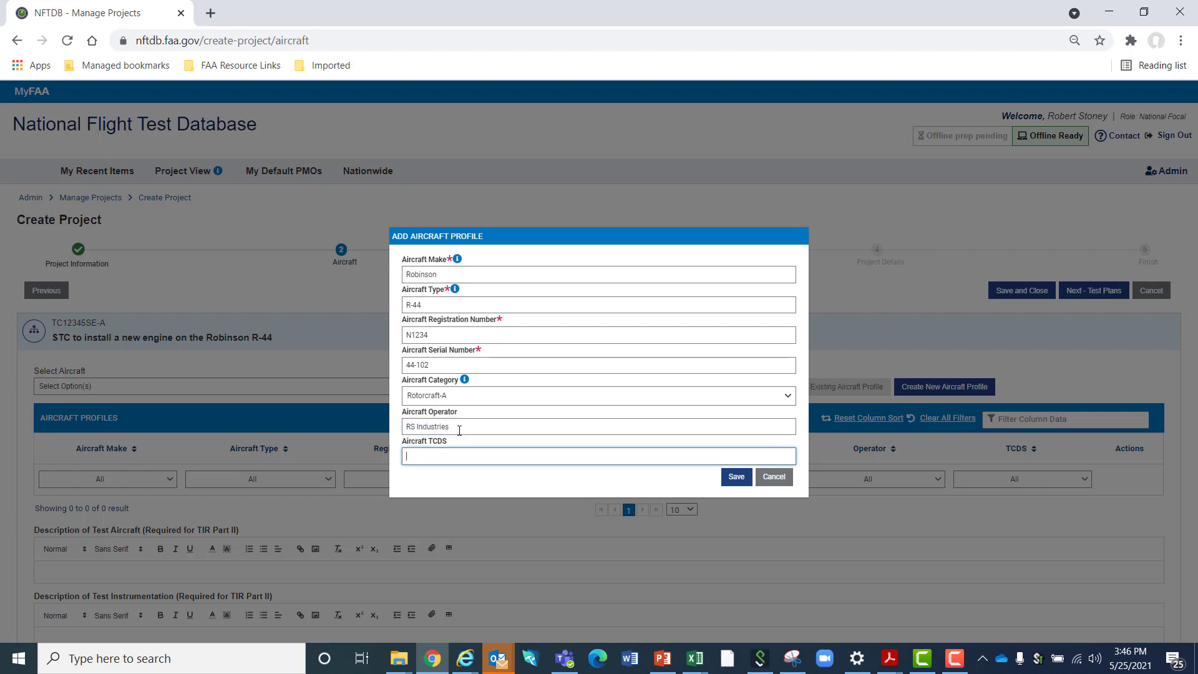
text(XXX)
click(740, 478)
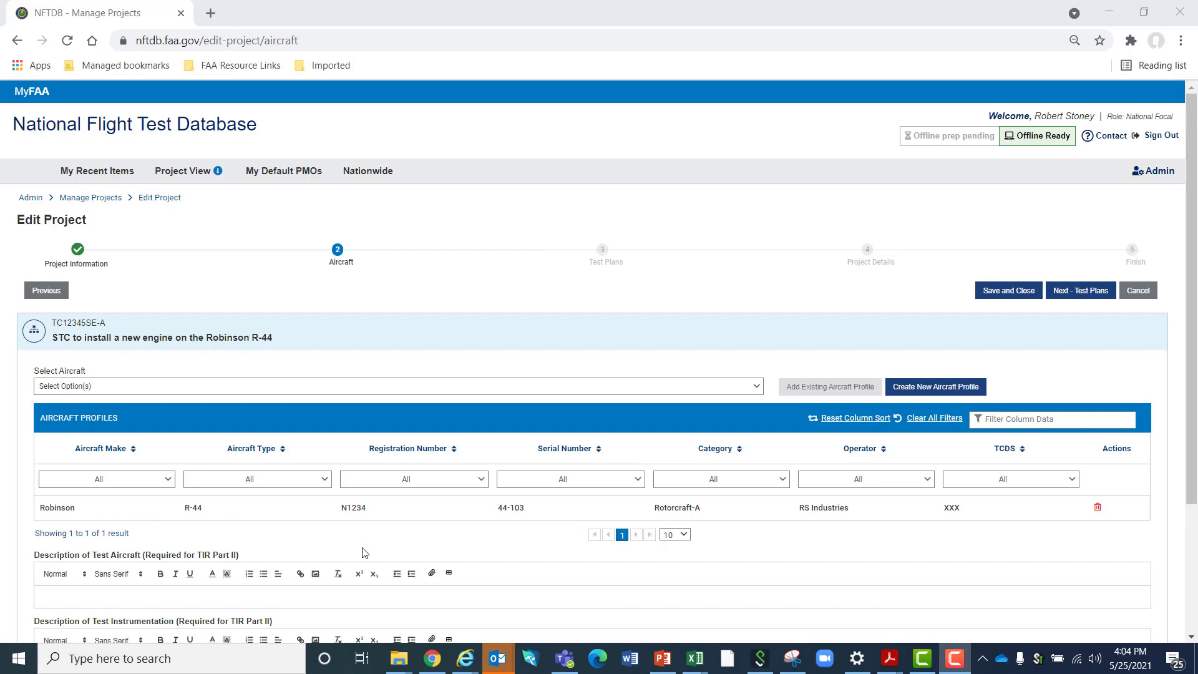
Examine the test aircraft and test instrumentation description fields required for TIR Part II
scroll(364, 553, down, 3)
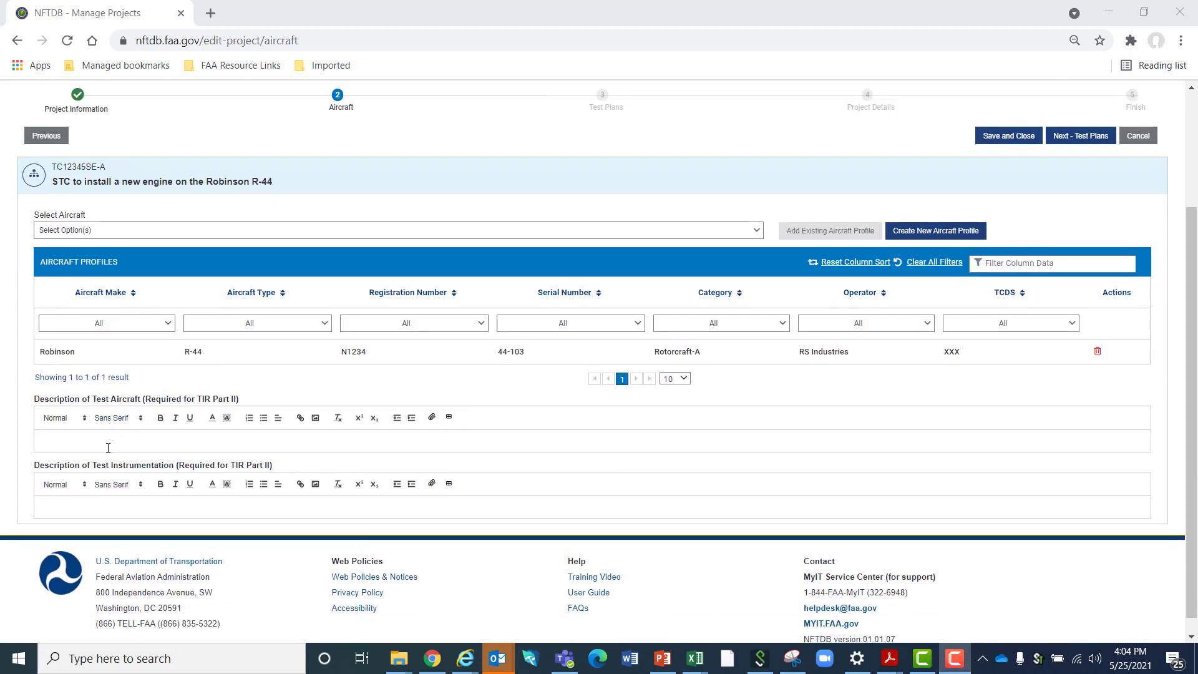
click(107, 443)
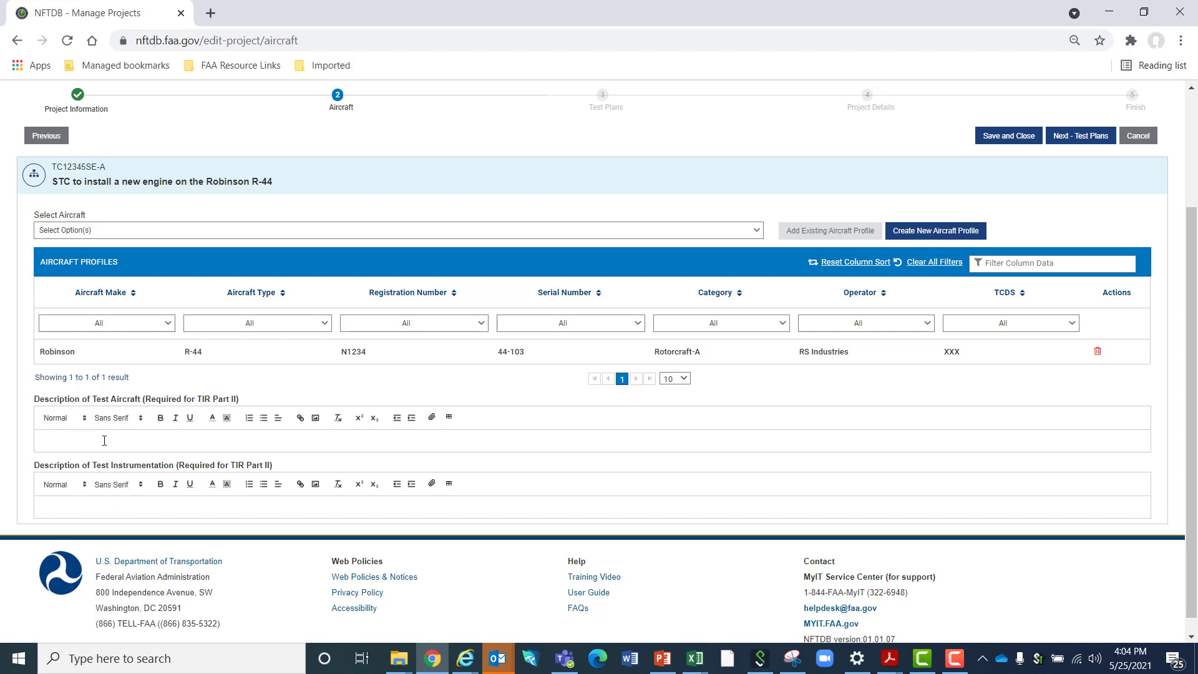
drag(82, 400, 176, 401)
drag(82, 465, 279, 472)
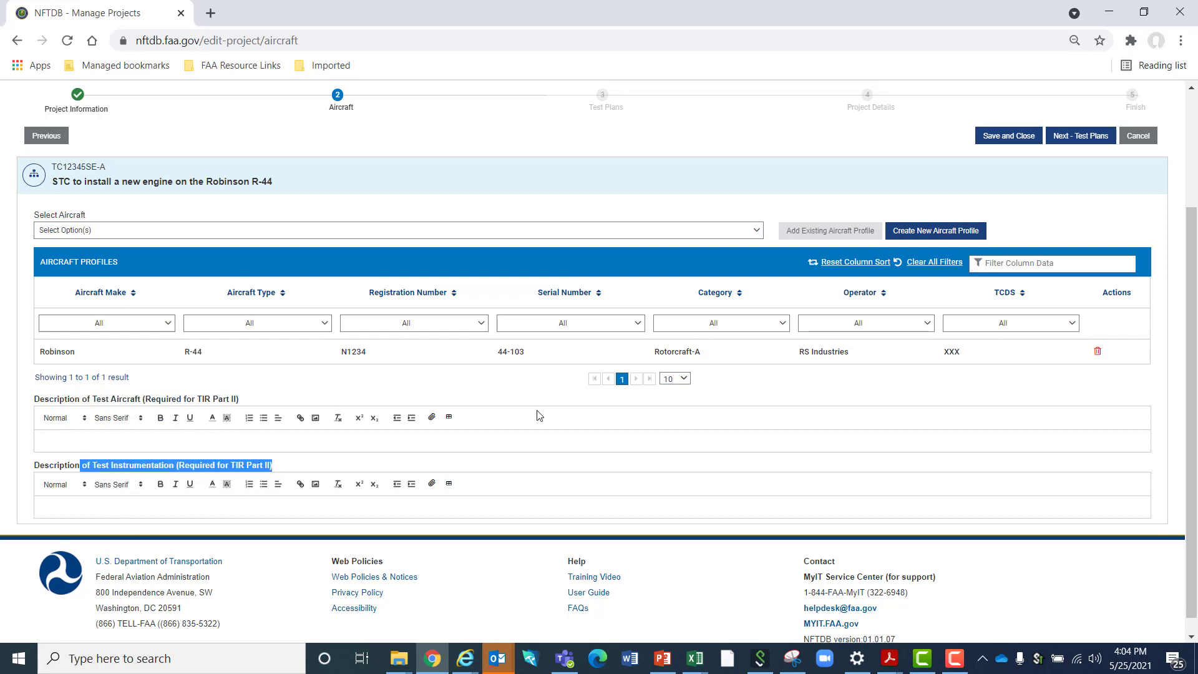
click(138, 502)
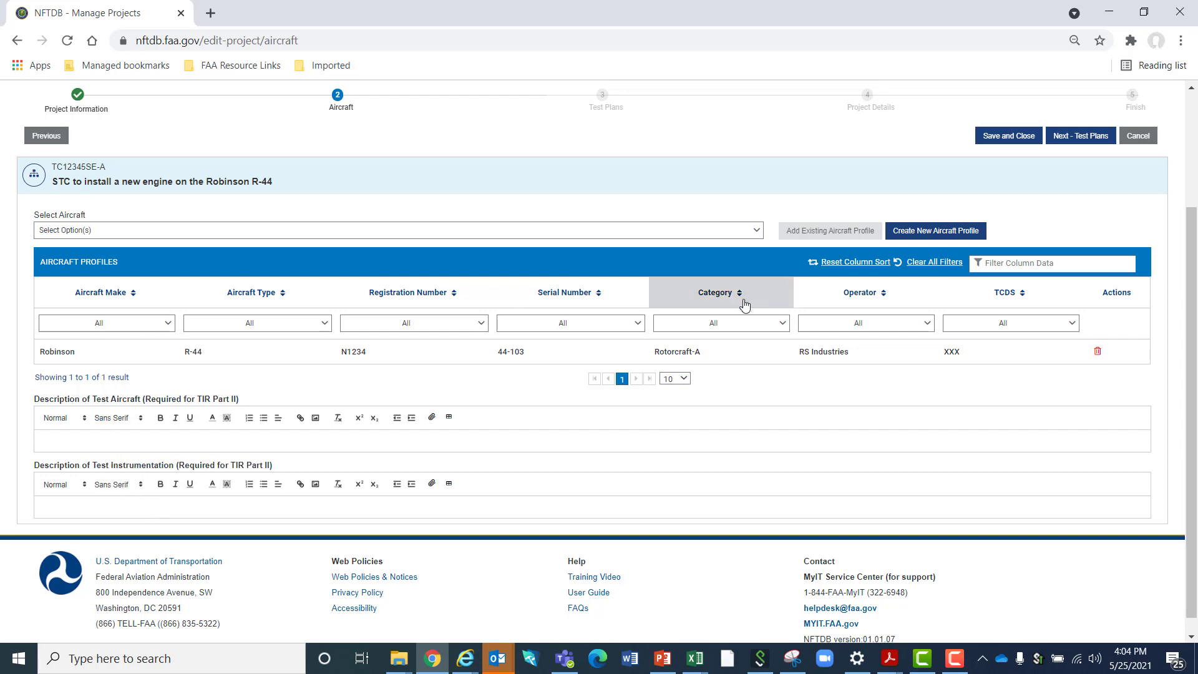
Continue to the Test Plans stage and add a flight test plan titled "TP001-000-01 Stability and Control Test"
scroll(1023, 219, up, 2)
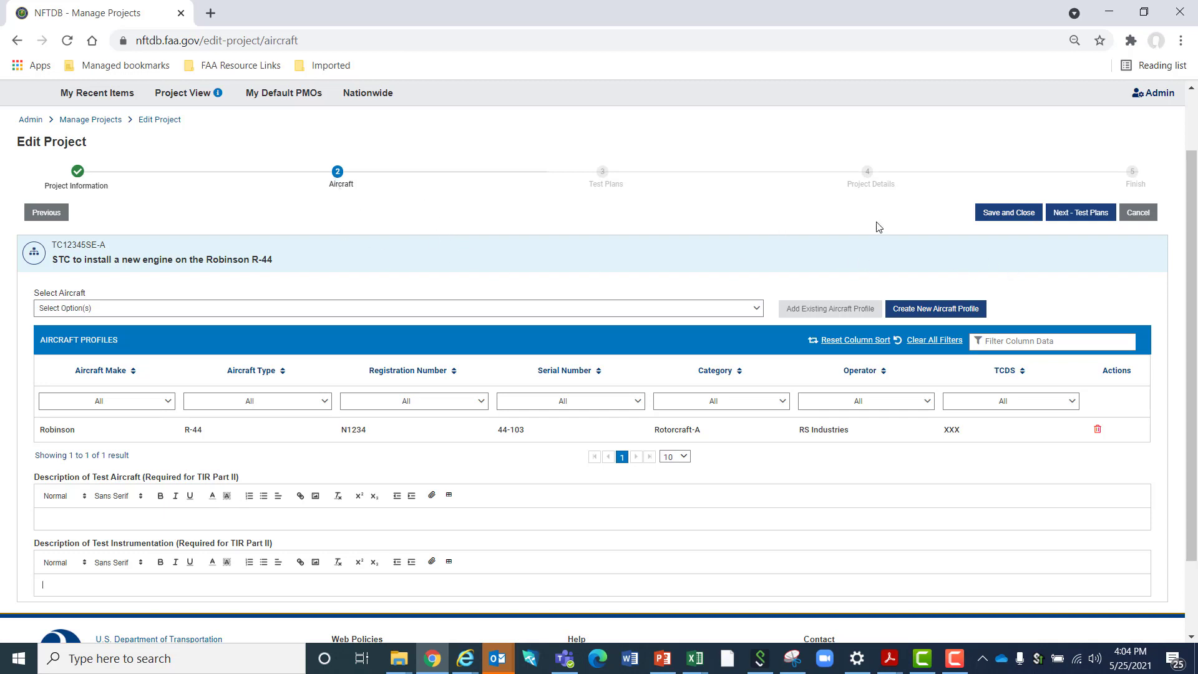
click(1097, 214)
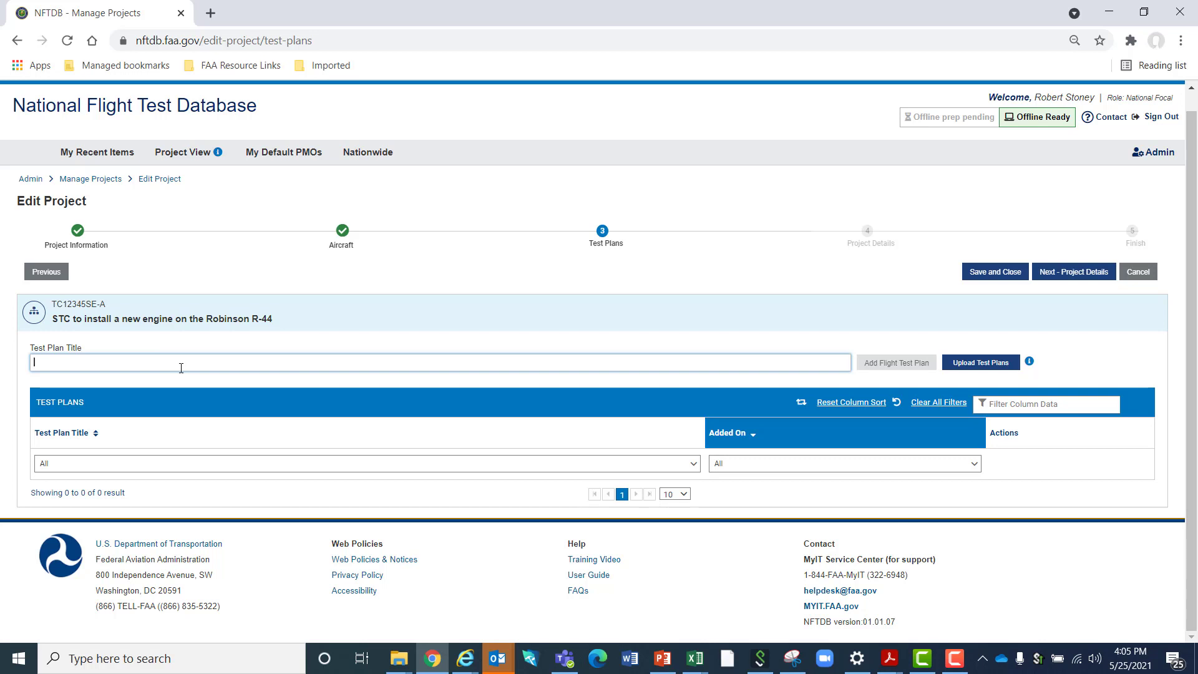
text(TP00)
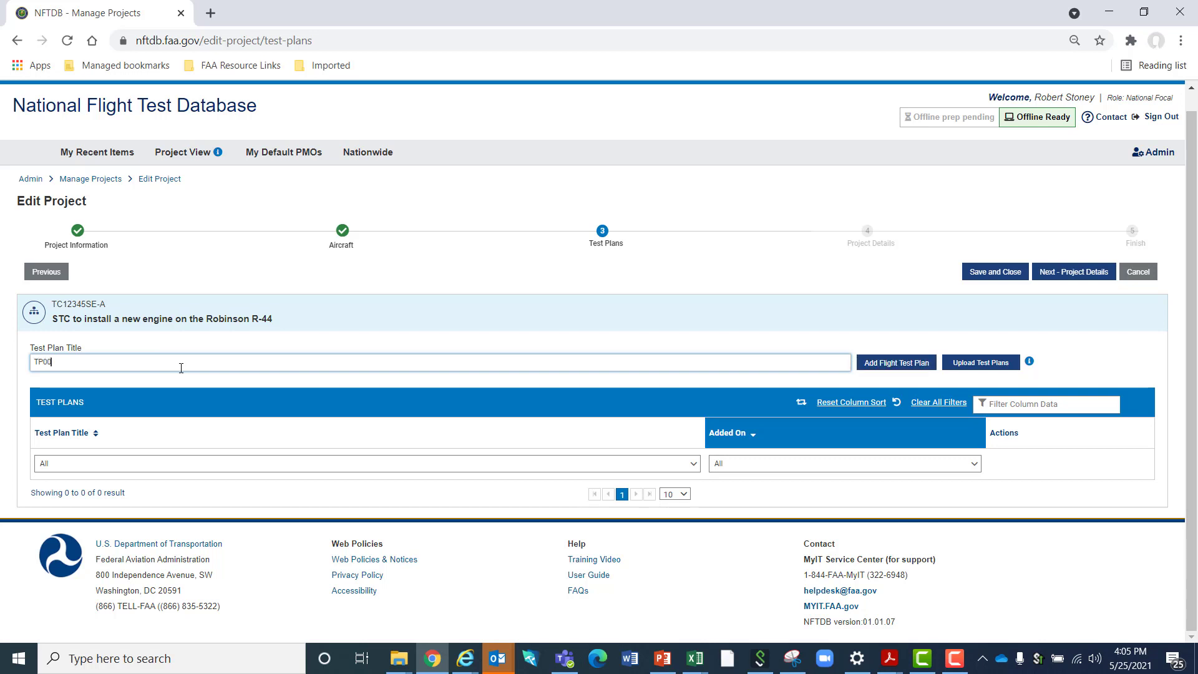
text(1-000-01 Stability and Control Test)
click(873, 364)
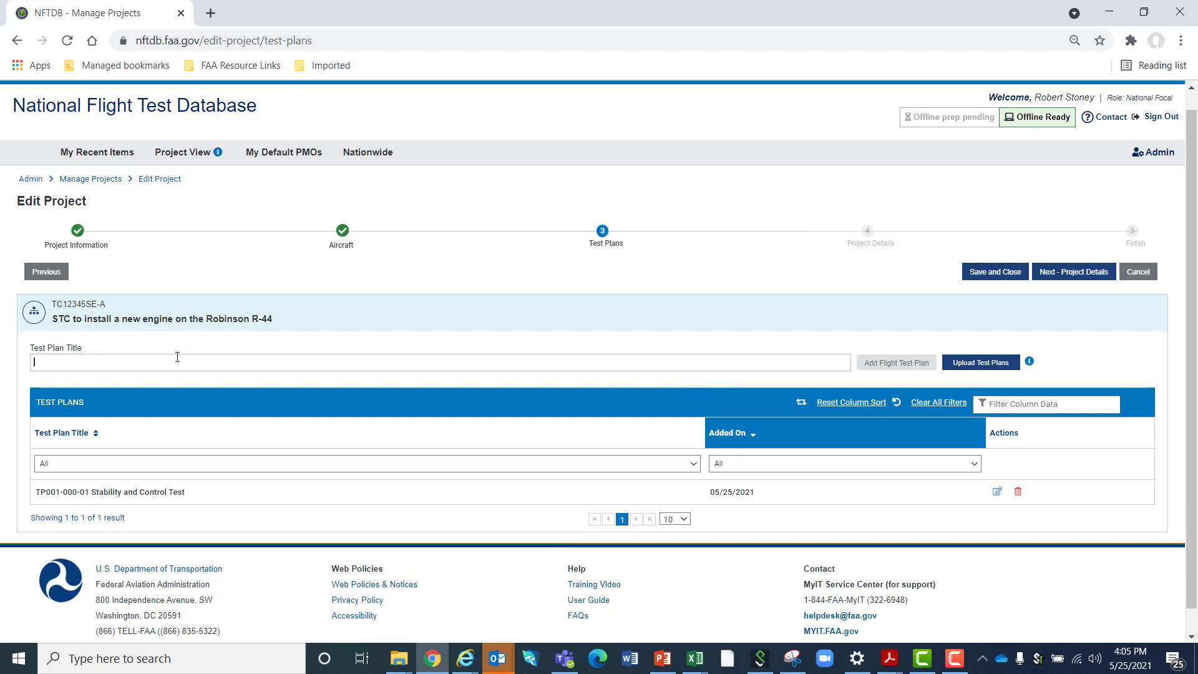
Add a second flight test plan titled "TP001-000-02 Smoke Testing"
text(TP)
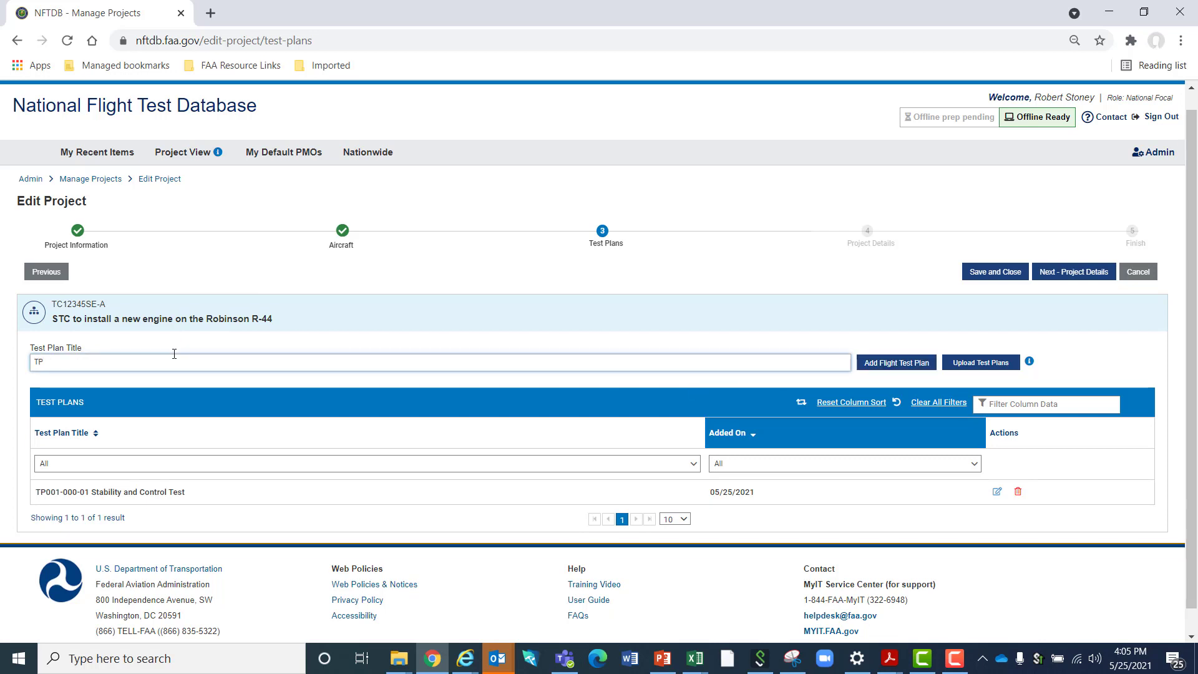
text(001-000-02 Smoke Testing)
click(893, 366)
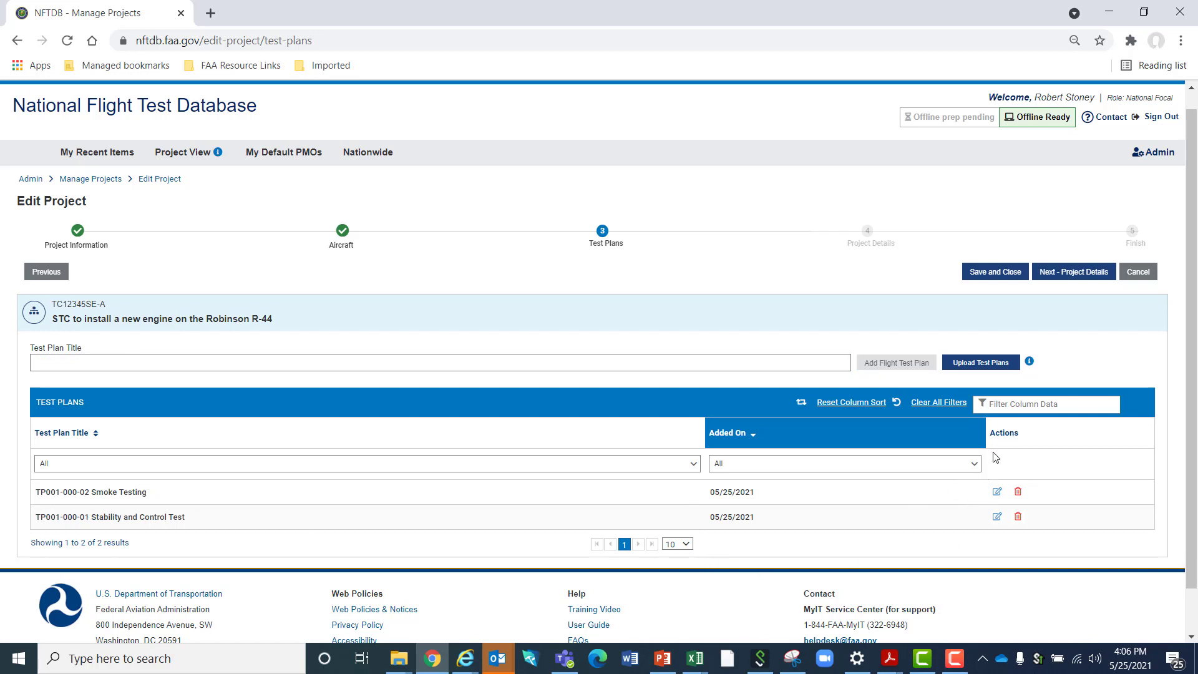
Upload the file "Test Plan SAMPLE DATA ONE COLUMN CSV" from the NFTDB with Karsun folder as test plans and dismiss the duplicate alert
click(978, 371)
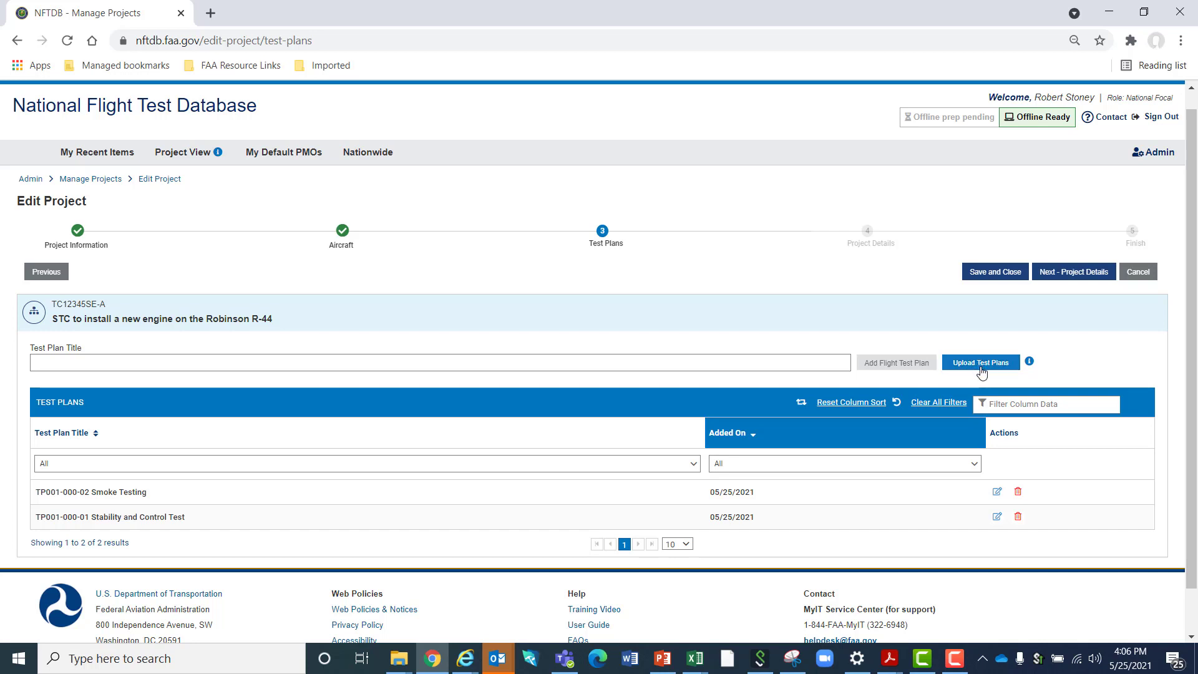
mouse_move(1033, 368)
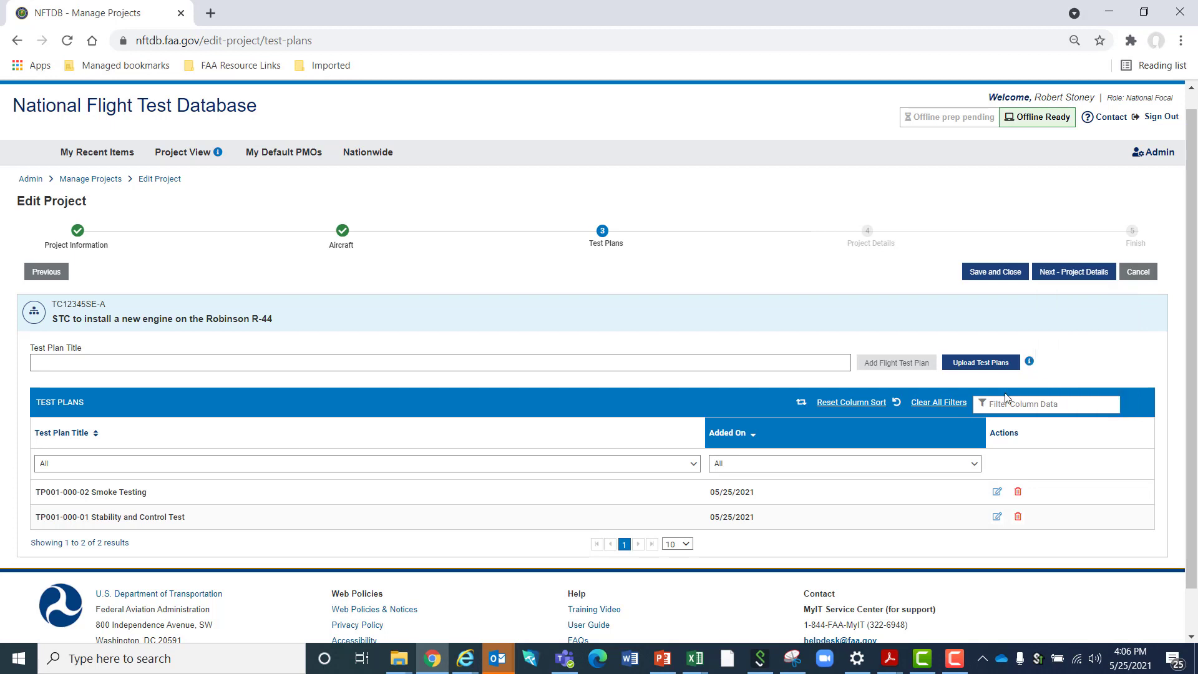
click(969, 366)
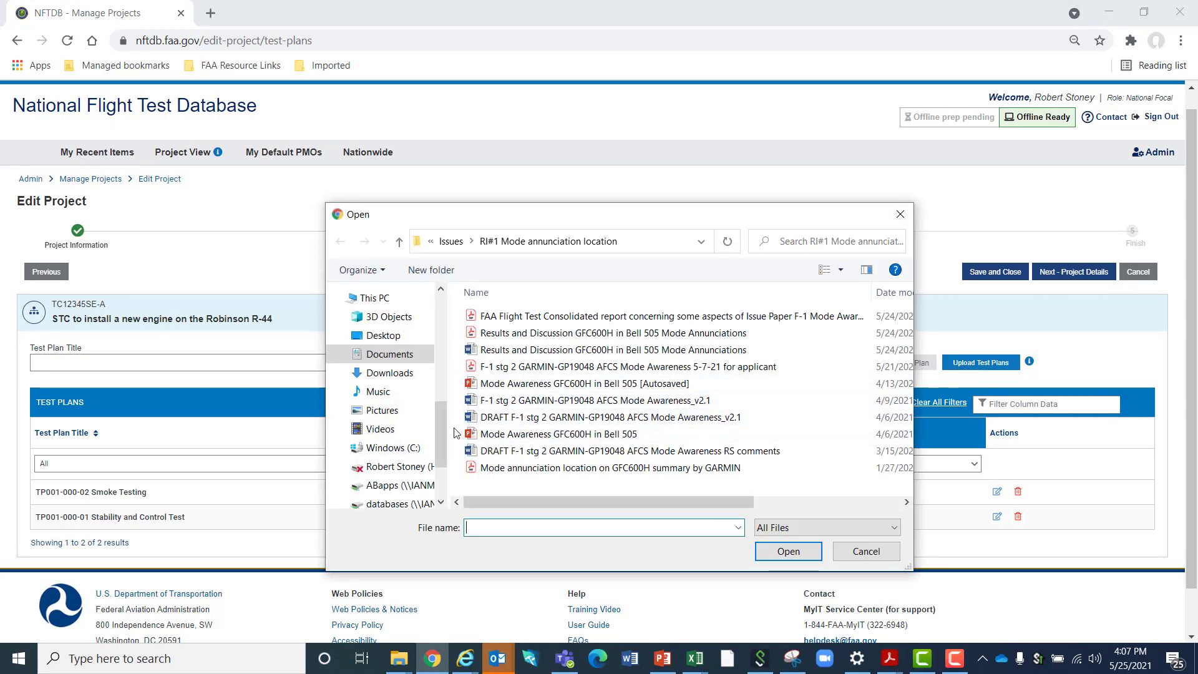
drag(443, 426, 433, 350)
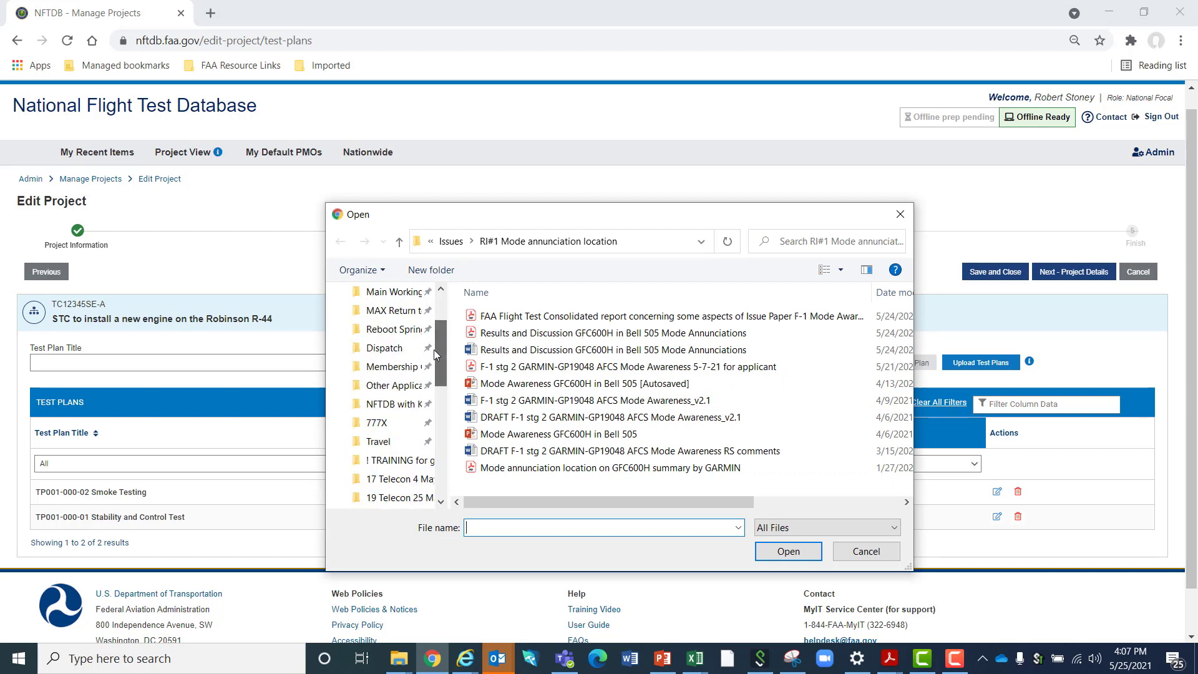
click(387, 409)
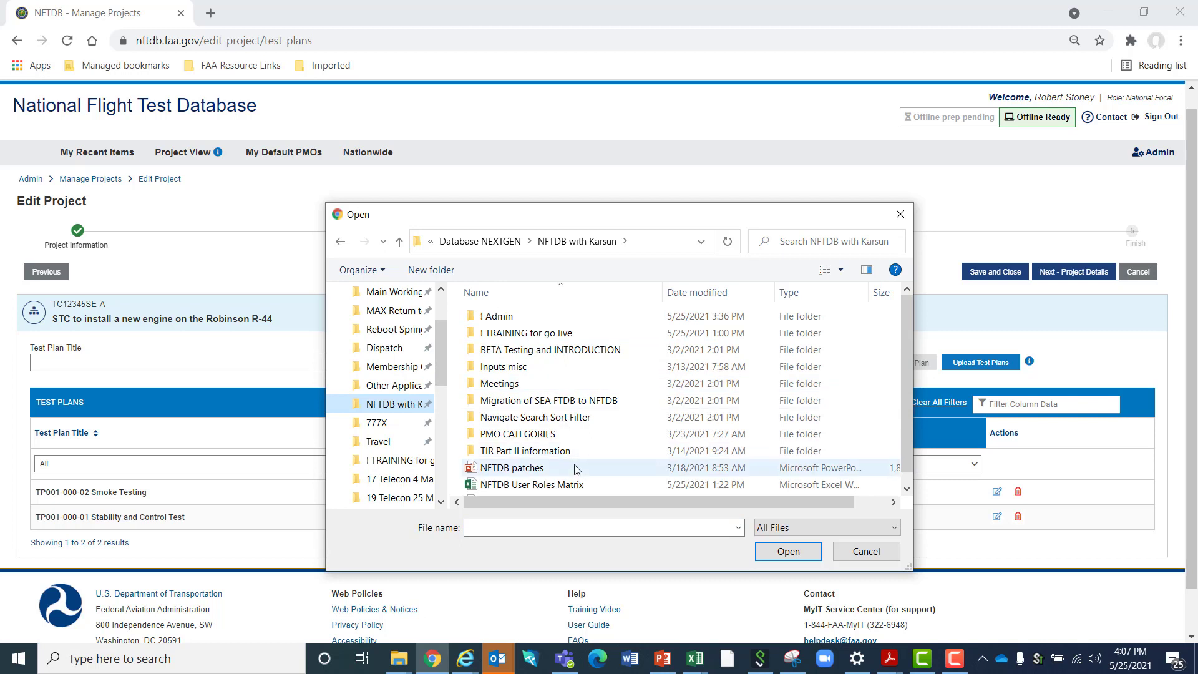
scroll(576, 469, down, 1)
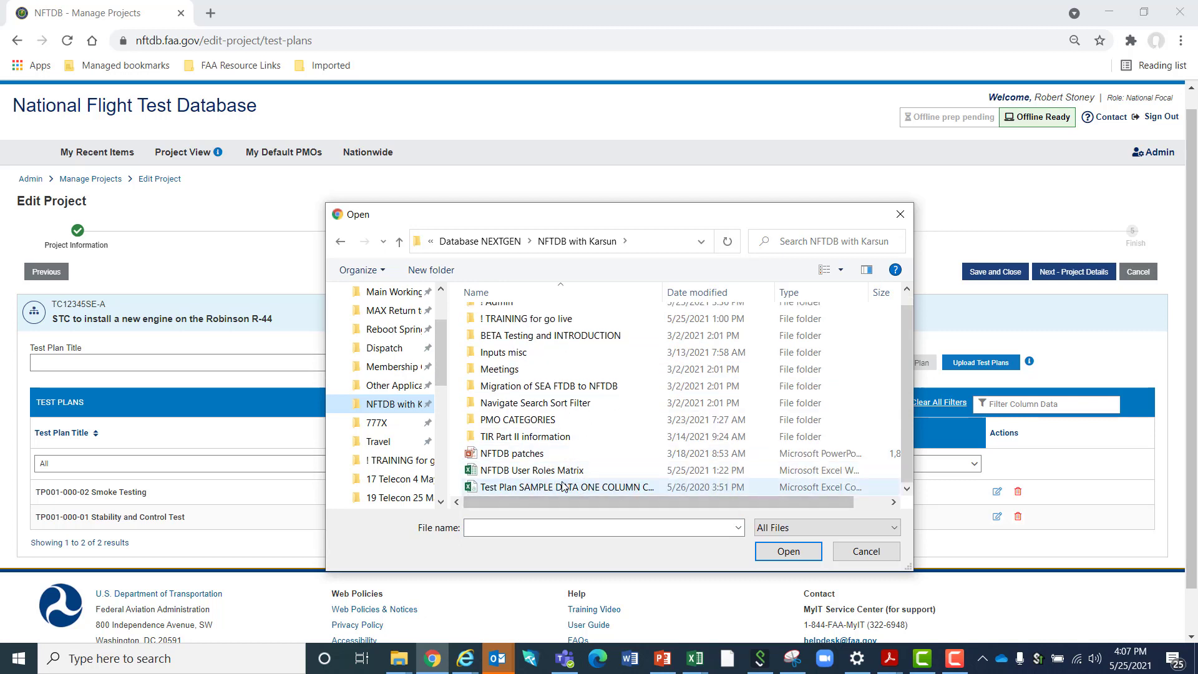
click(562, 491)
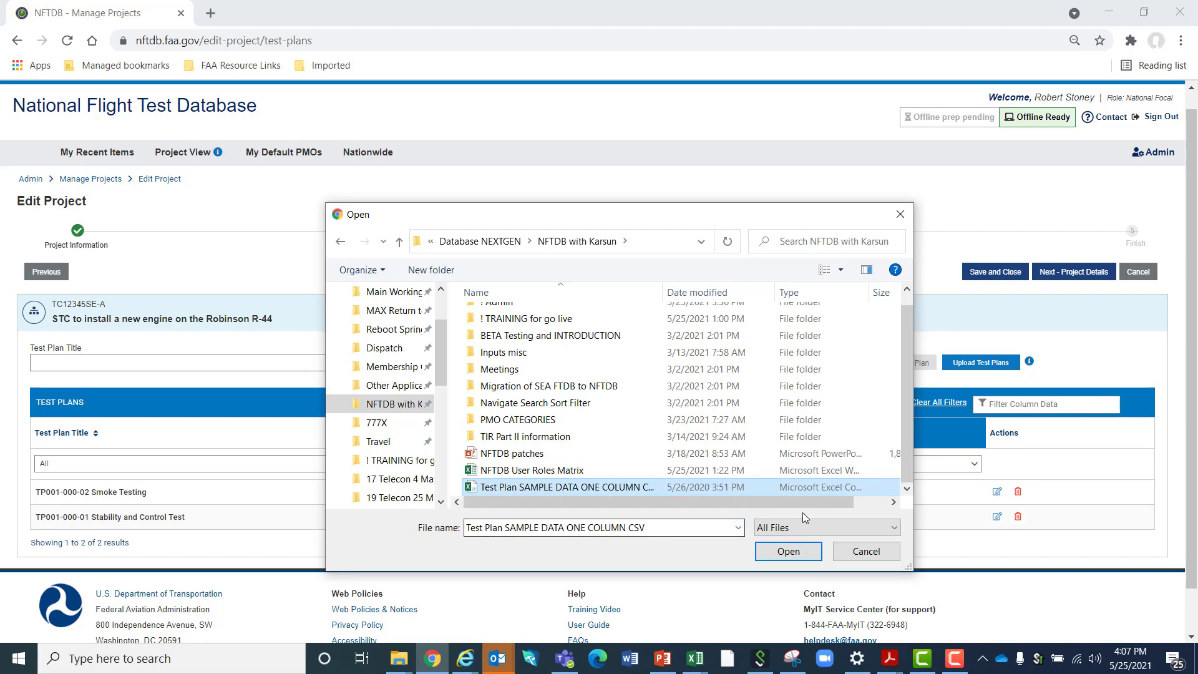
click(786, 552)
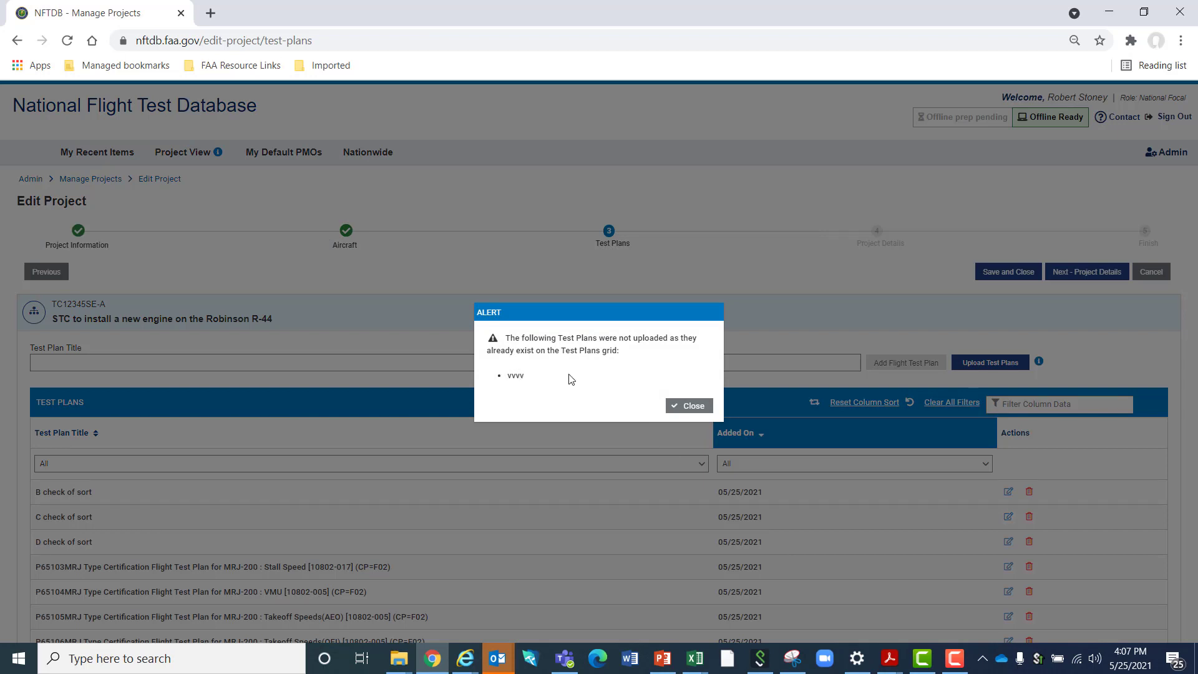
click(694, 406)
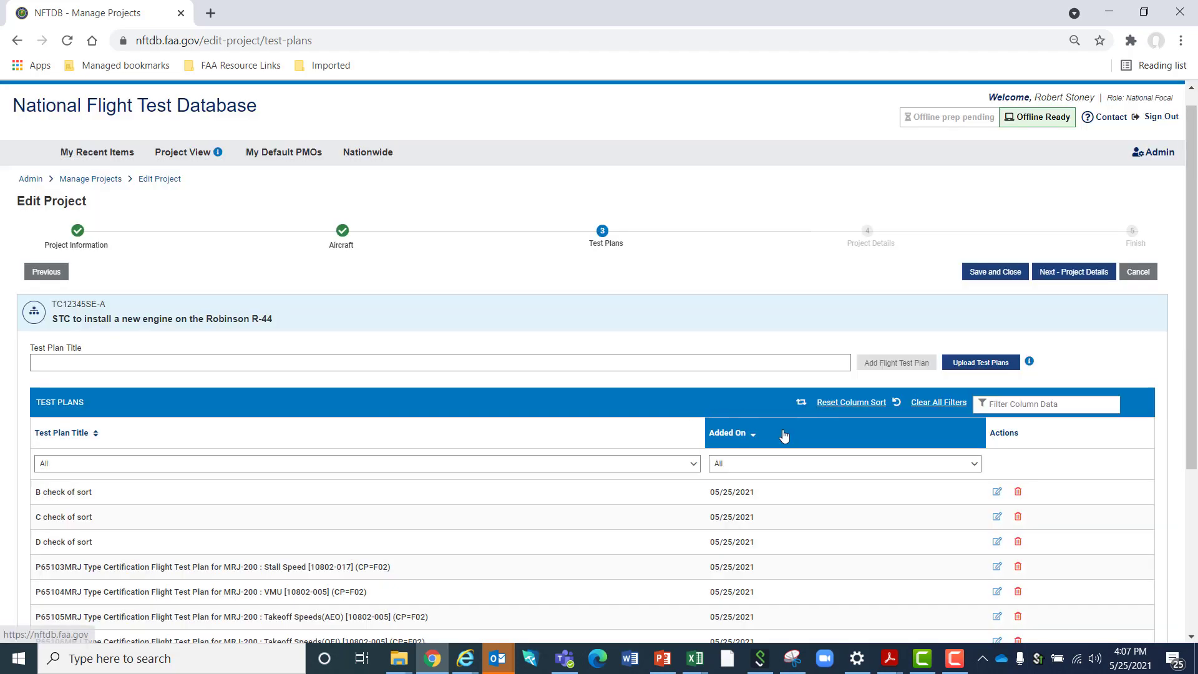
Show more rows per page in the Test Plans grid and examine the uploaded test plan titles
scroll(781, 437, down, 5)
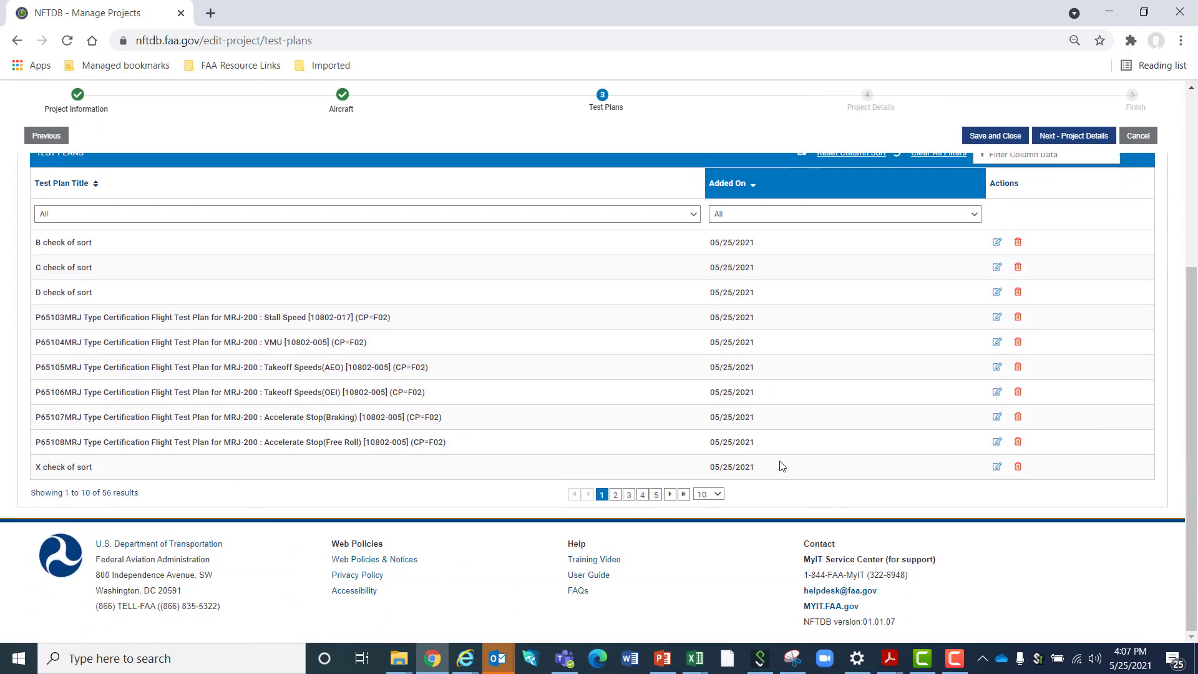
click(717, 495)
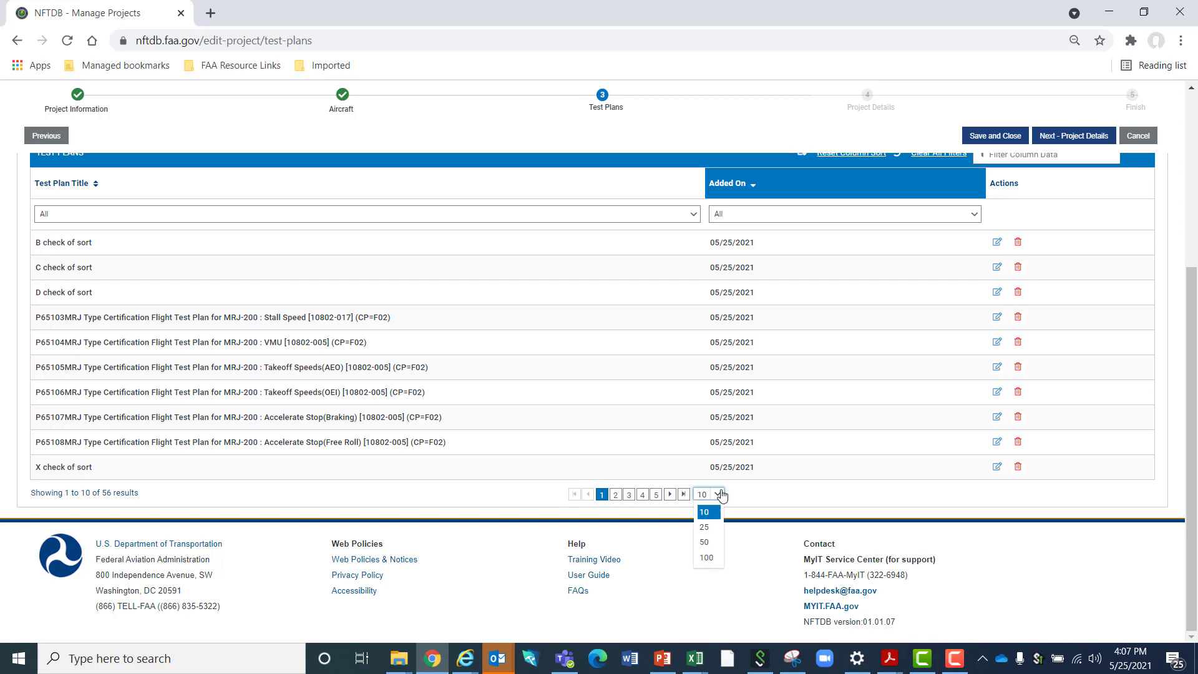
click(709, 558)
scroll(643, 468, down, 8)
scroll(643, 468, down, 10)
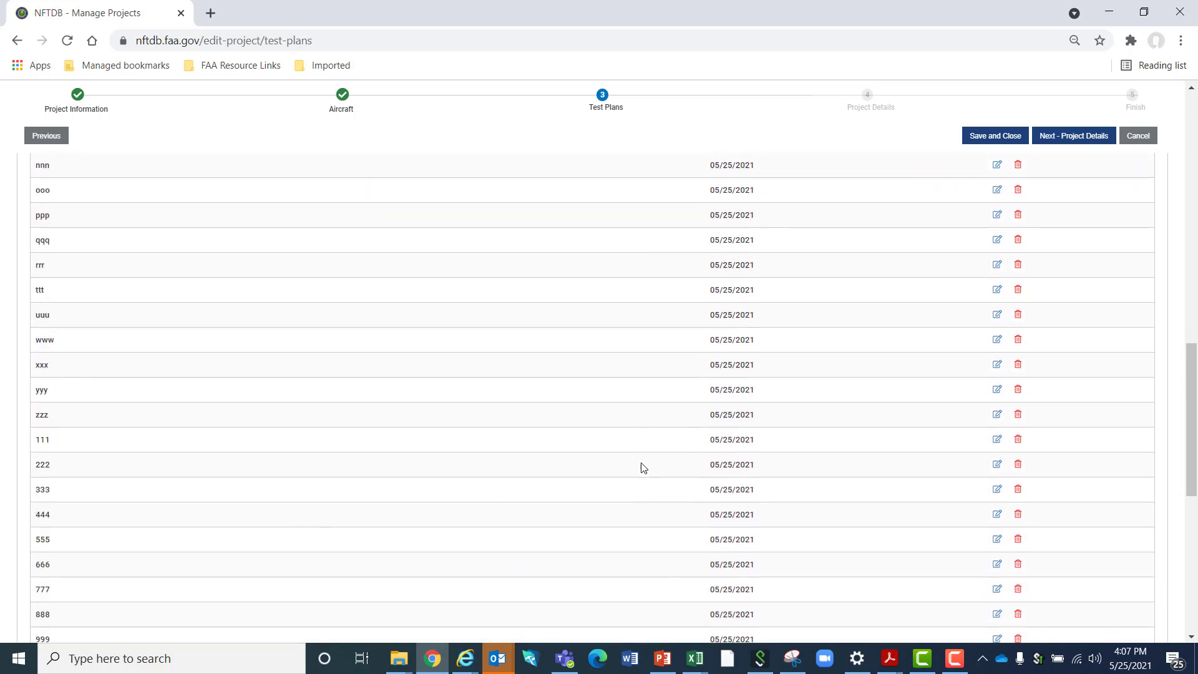
scroll(643, 469, up, 20)
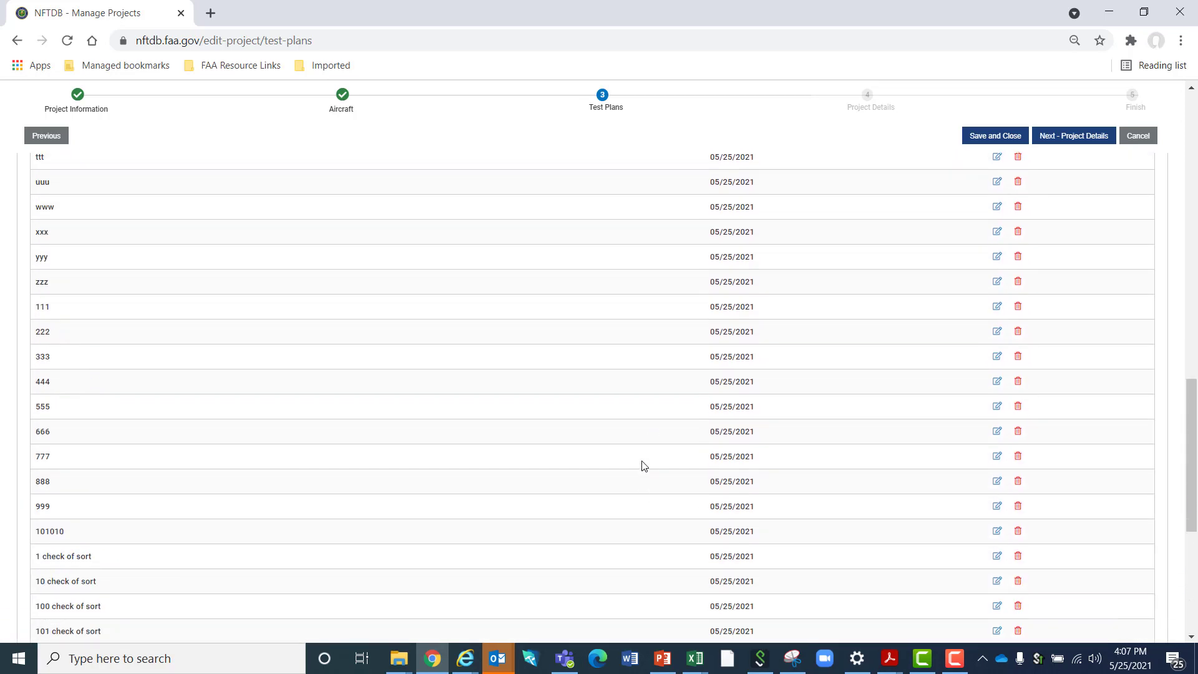
scroll(643, 465, up, 2)
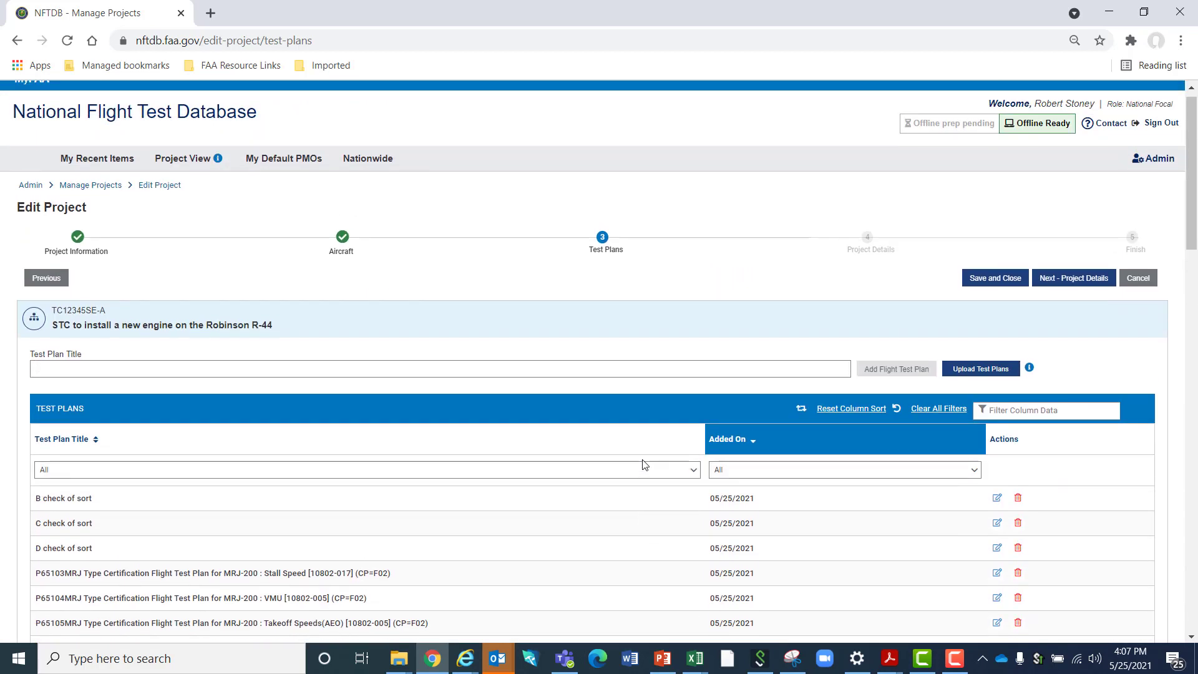
scroll(644, 465, down, 4)
scroll(646, 458, down, 1)
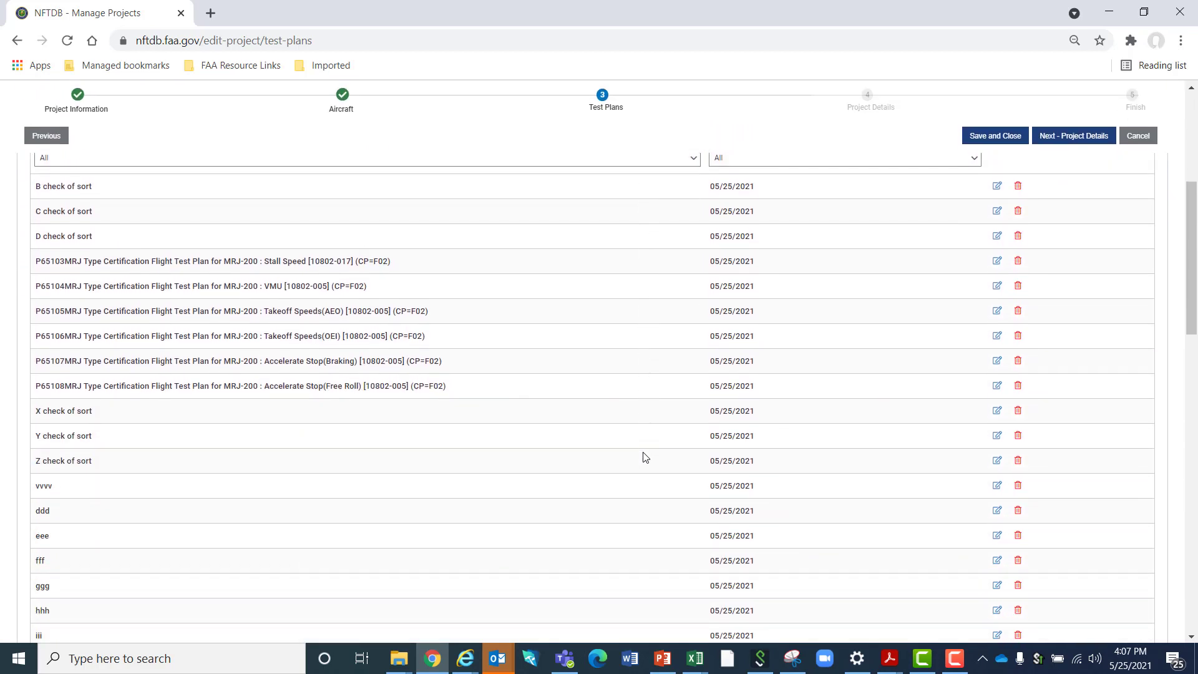
scroll(774, 440, up, 3)
scroll(774, 440, up, 2)
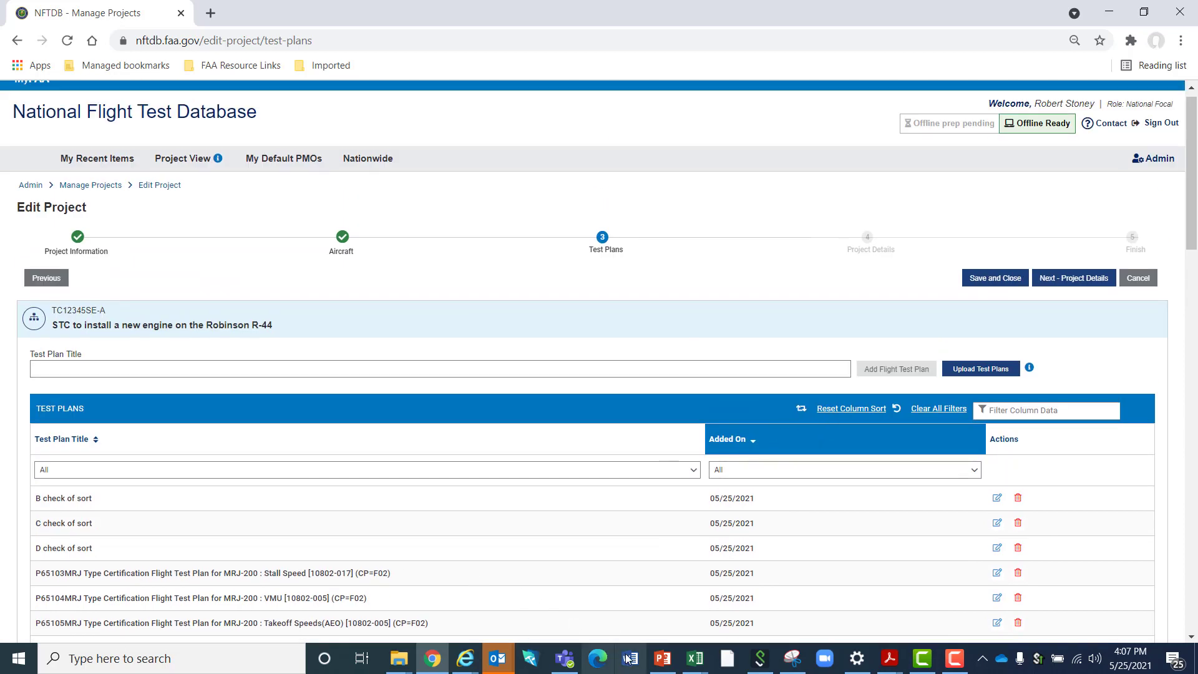
scroll(362, 513, down, 3)
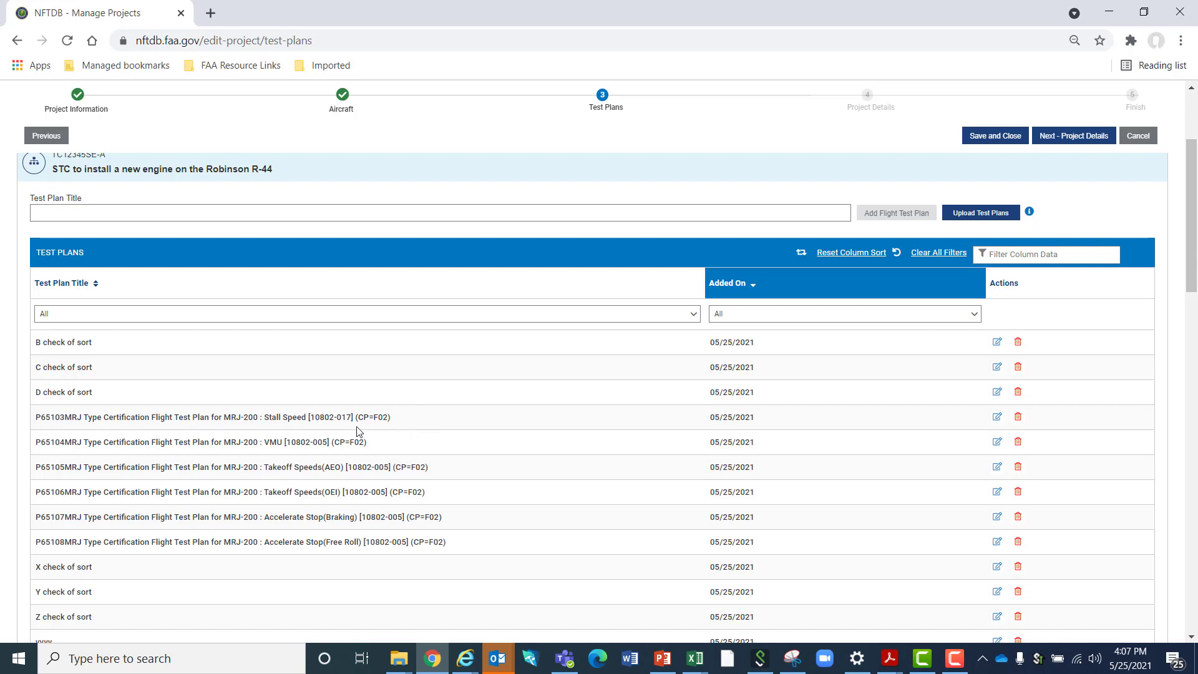
scroll(372, 418, up, 3)
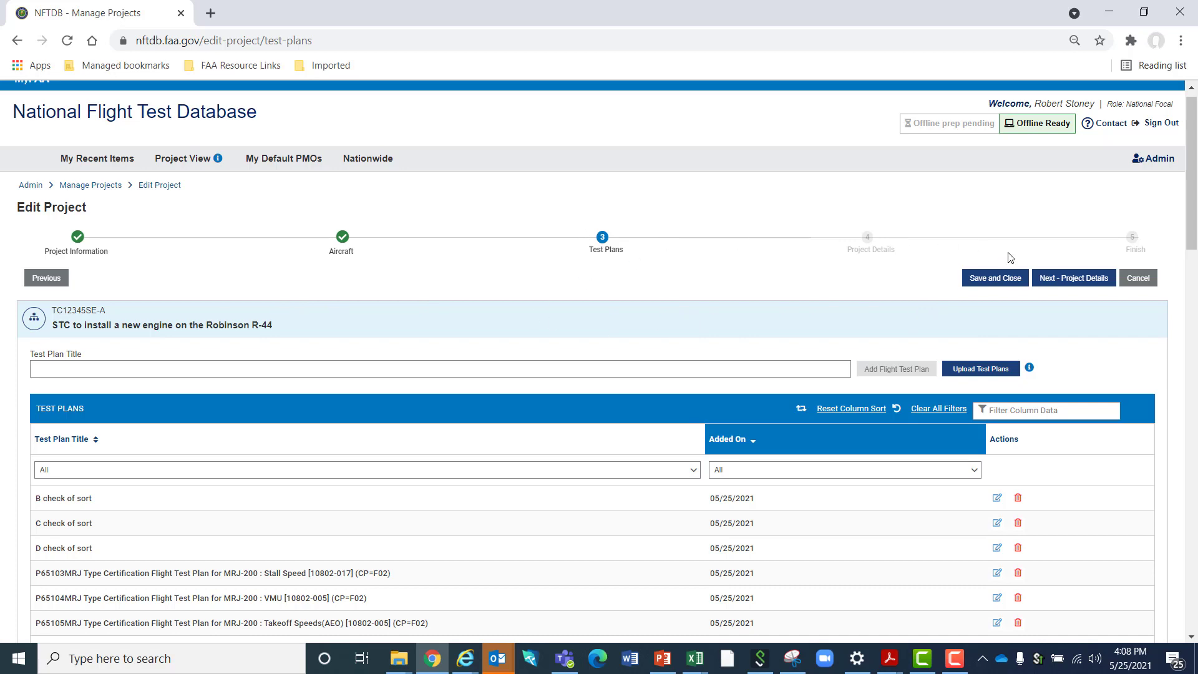
Continue to the Project Details stage, leave the TIR Part II fields blank and finish the project
click(1060, 280)
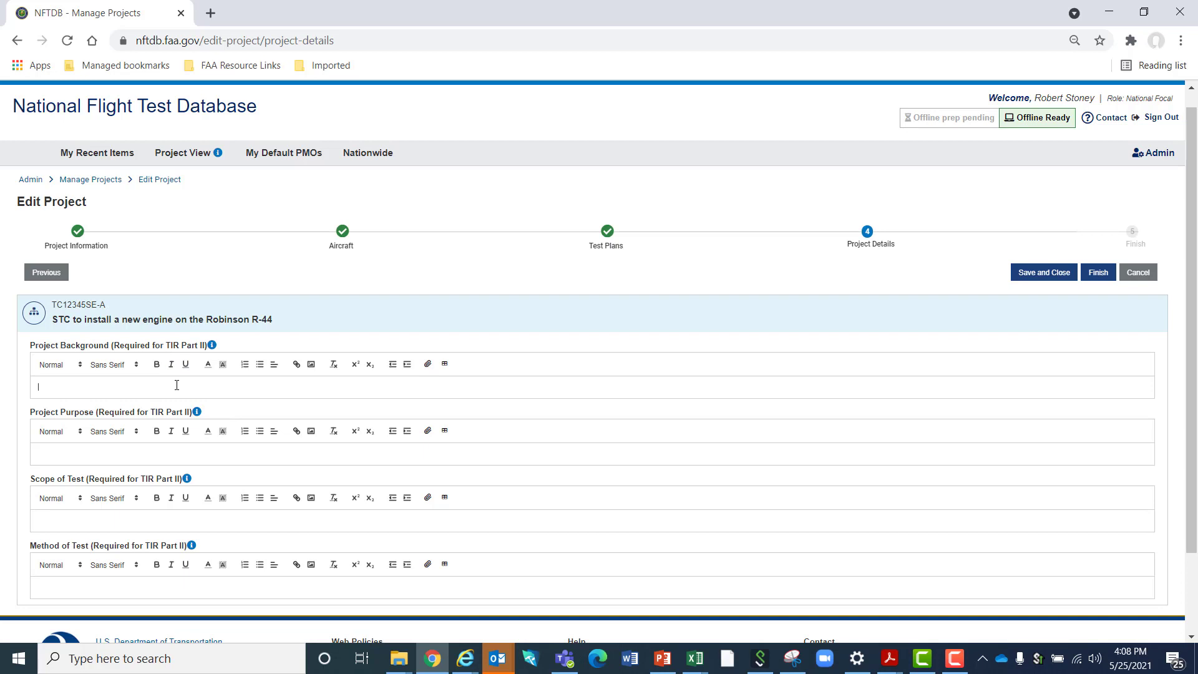
scroll(179, 389, down, 1)
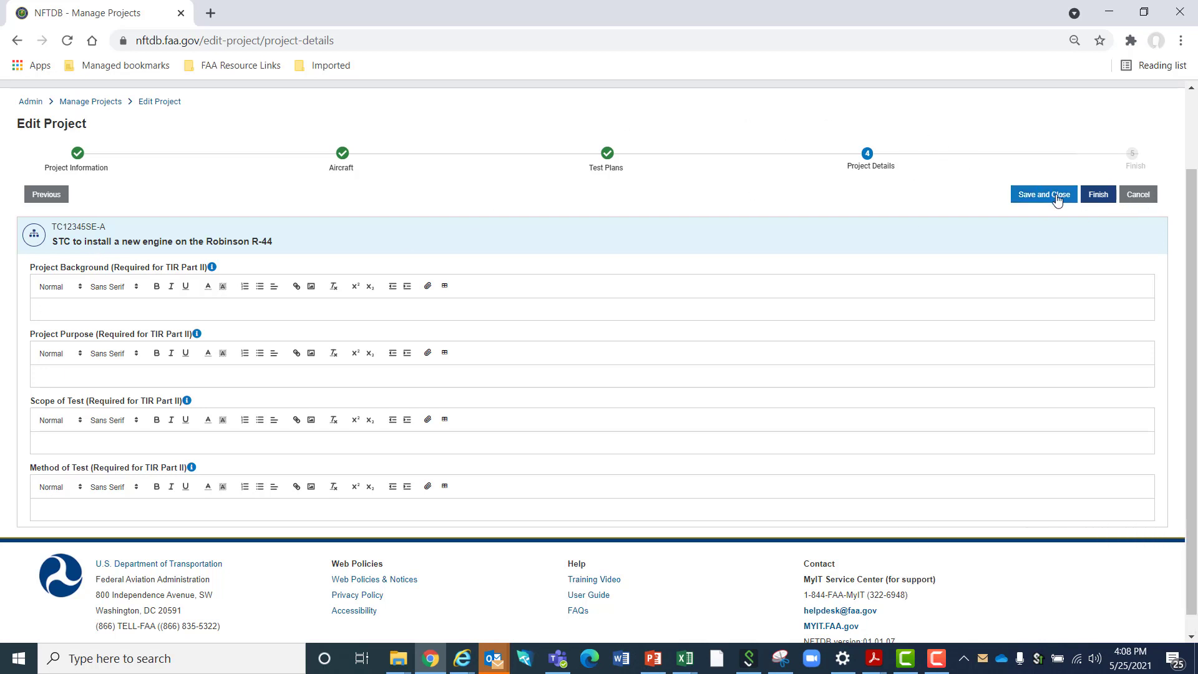
click(1100, 195)
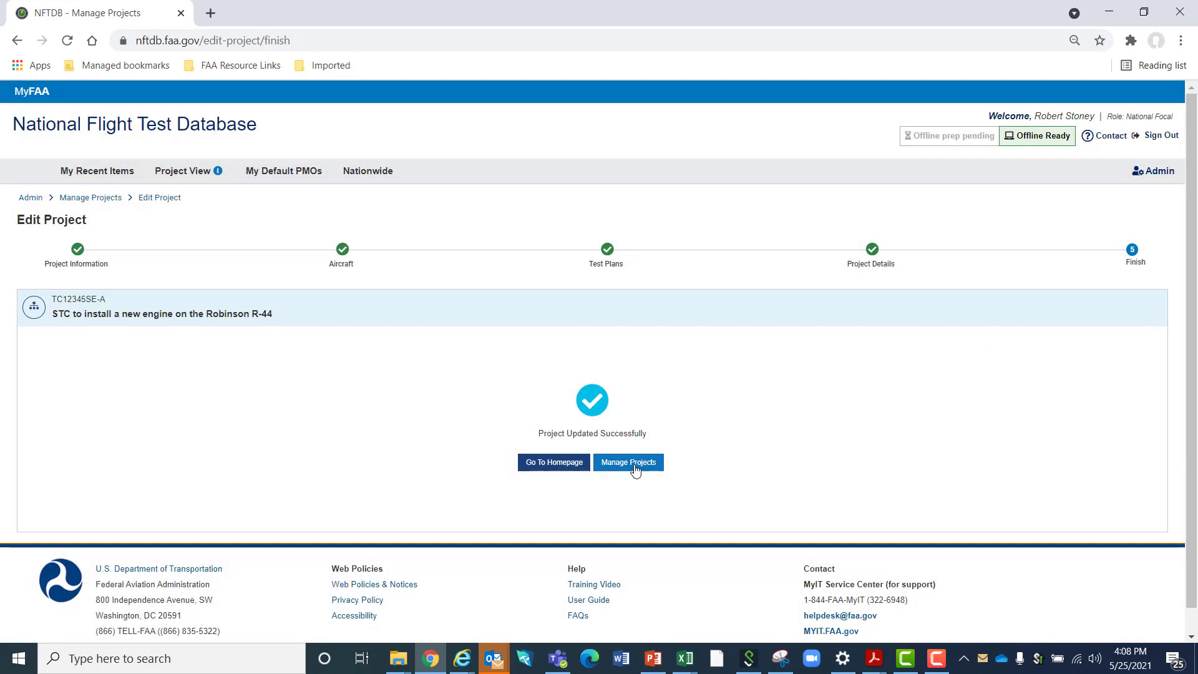
View the Manage Projects list and the Manage Aircraft Profiles list in the administration area
click(635, 465)
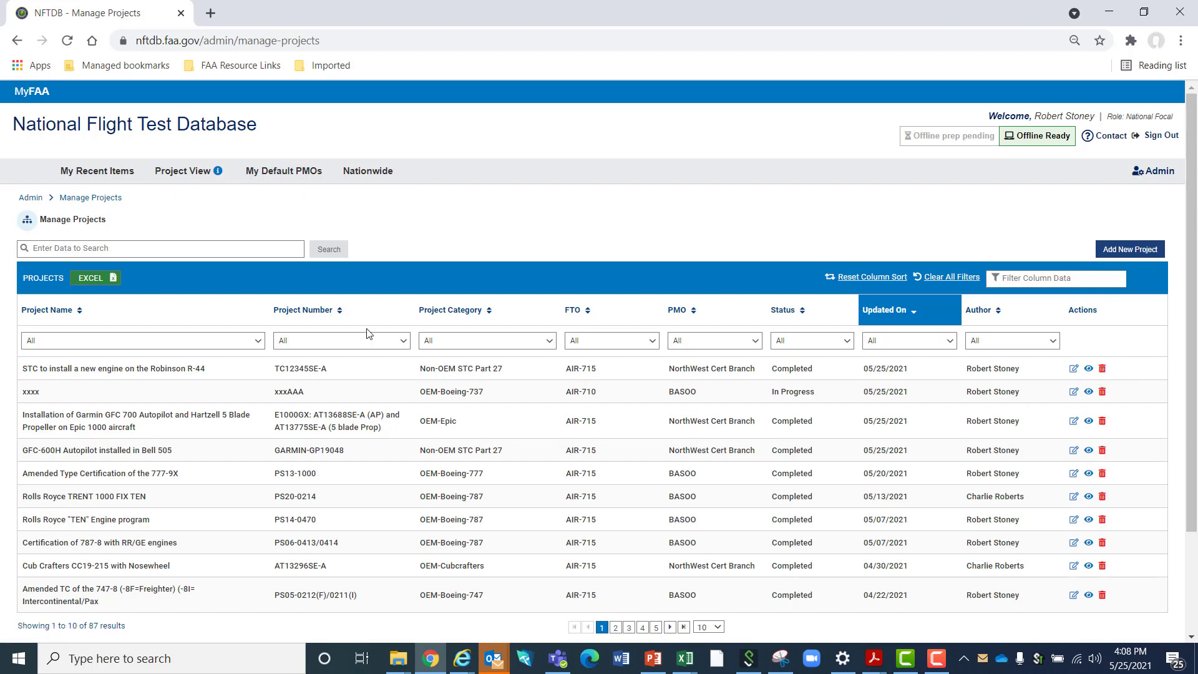
click(1158, 172)
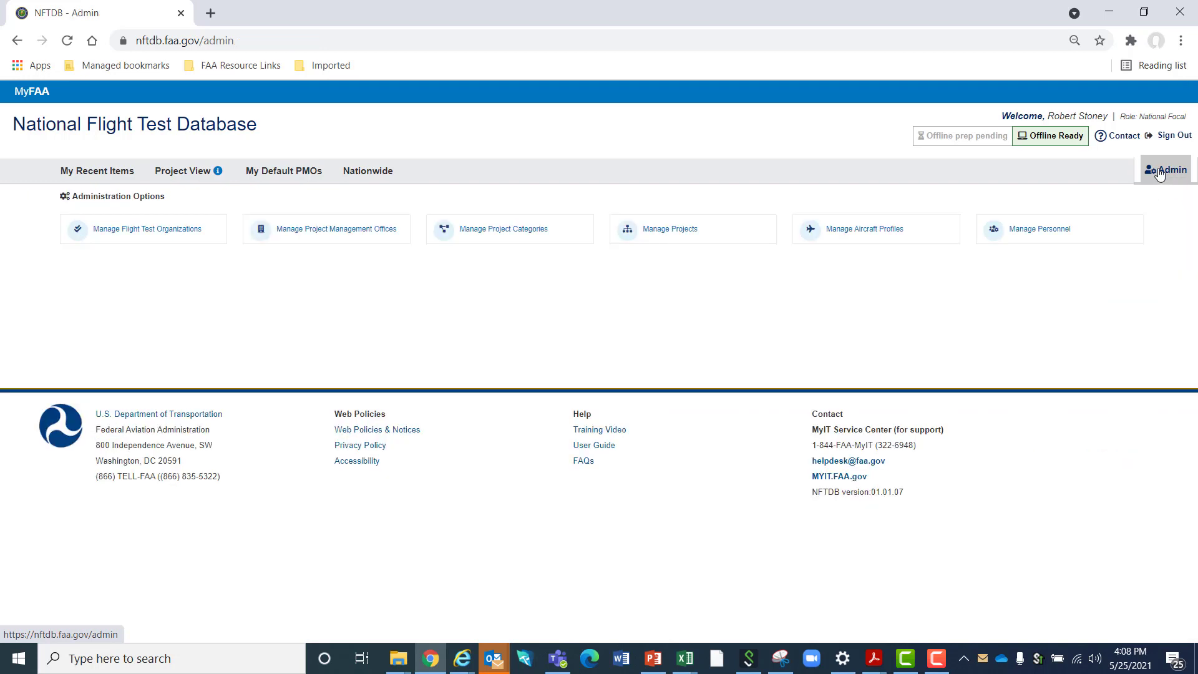
click(872, 231)
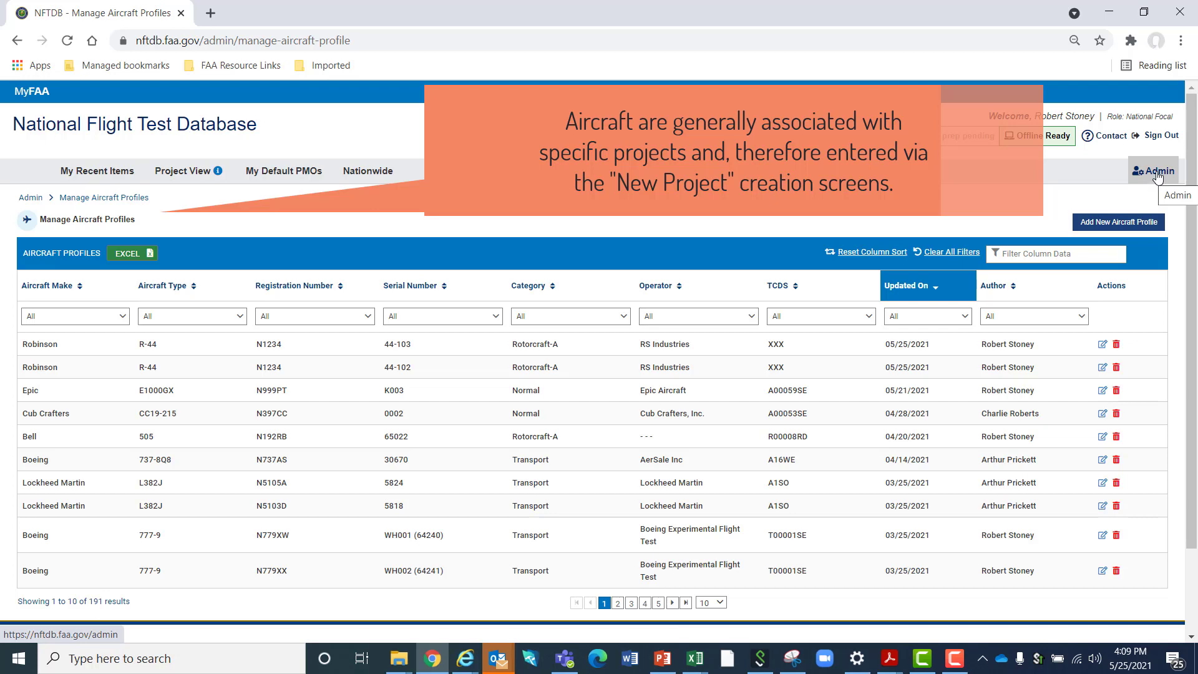
Go to personnel management in the administration area and start a new personnel record
click(1158, 173)
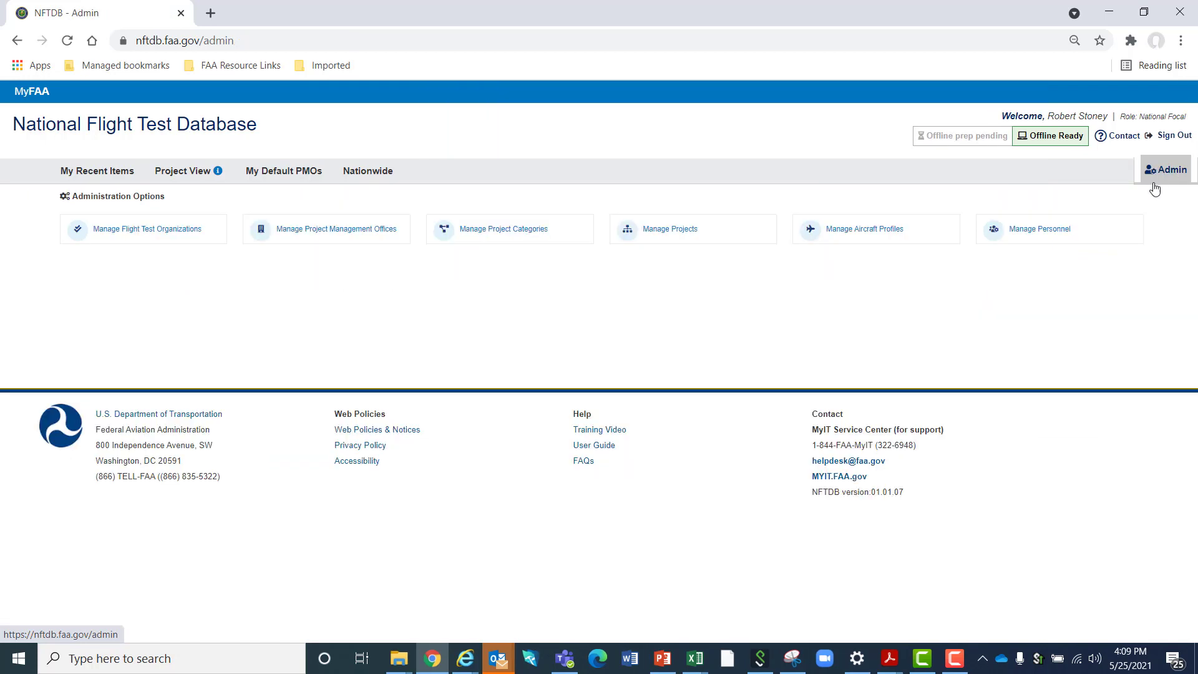
click(1055, 231)
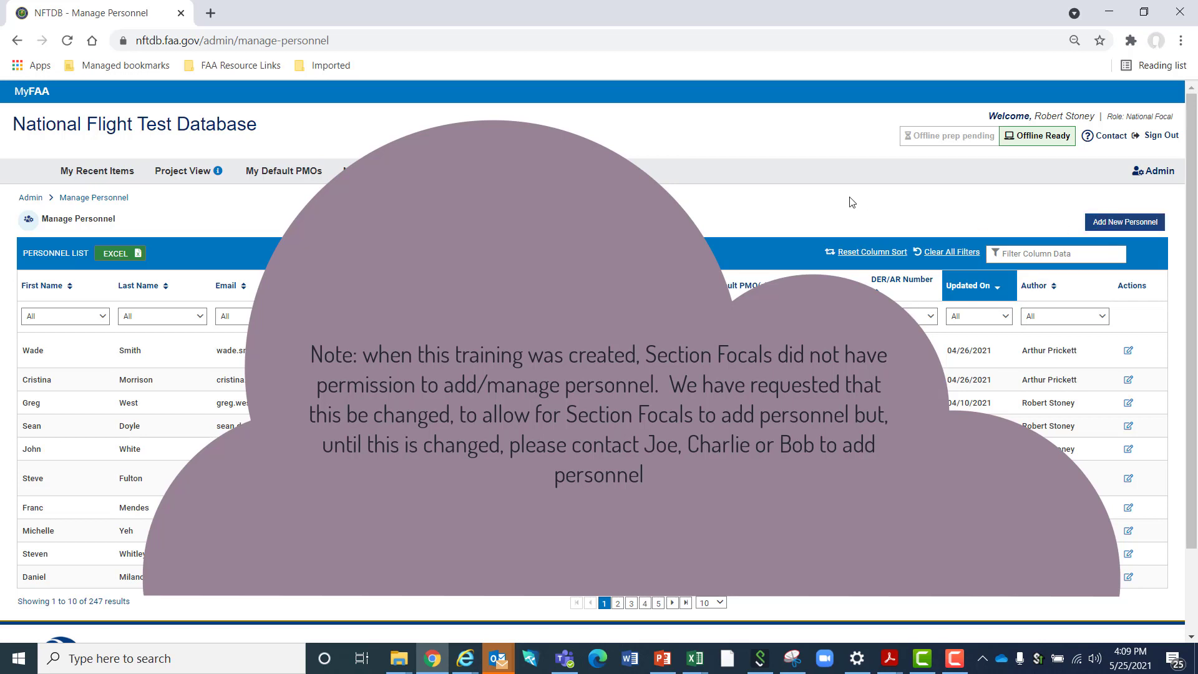
click(1106, 224)
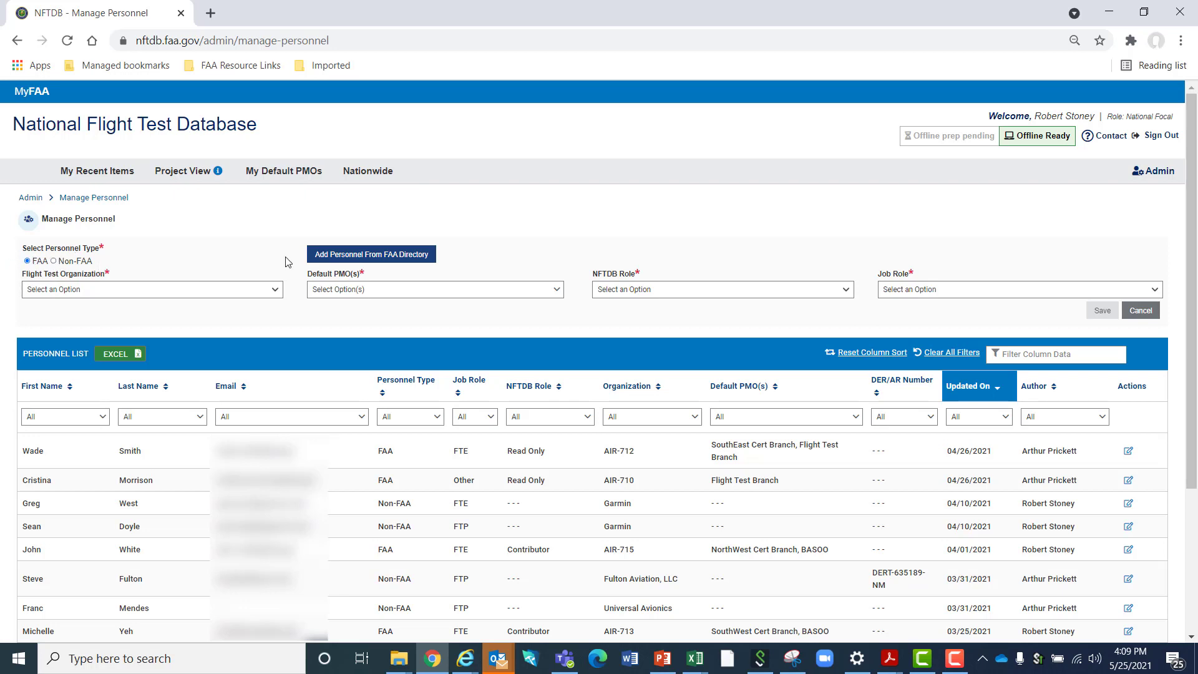
Search the FAA directory by last name and select the matching person for the new personnel record
click(392, 258)
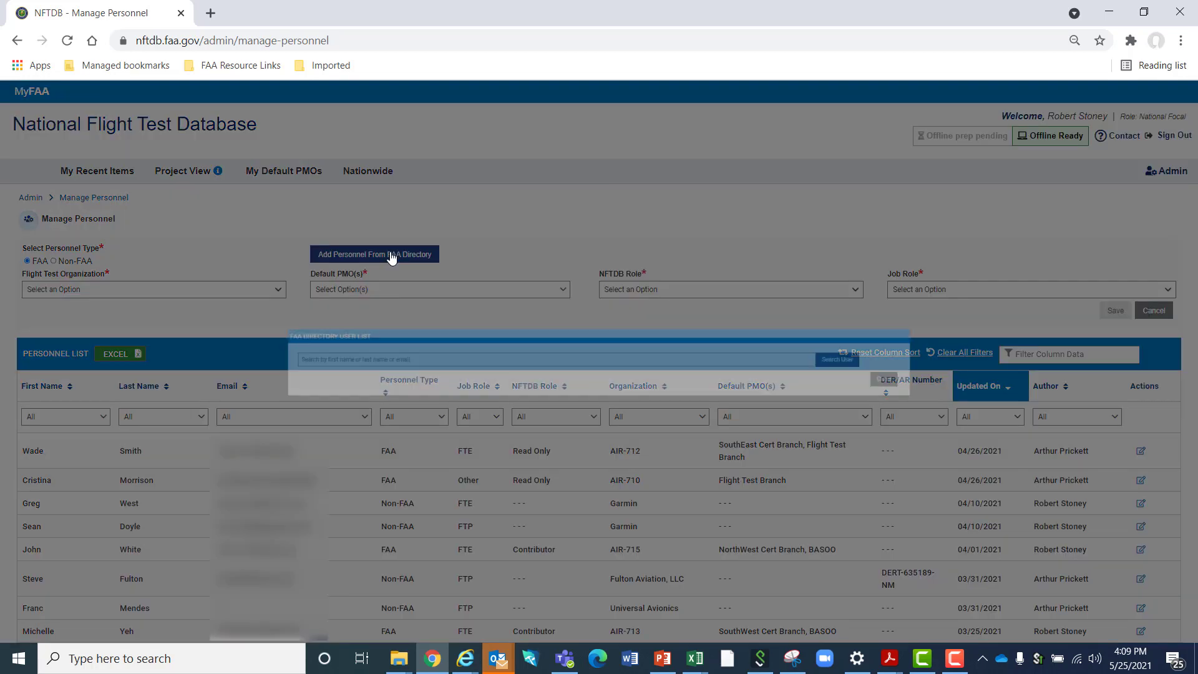
click(276, 362)
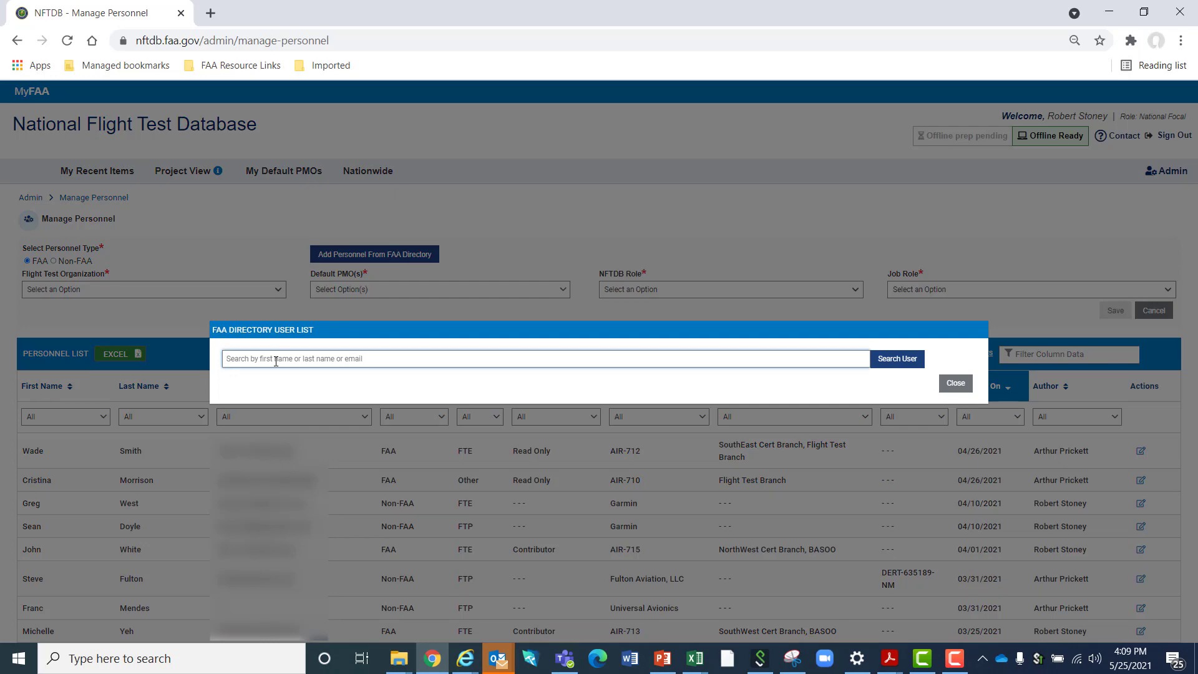
text(gant)
key(Return)
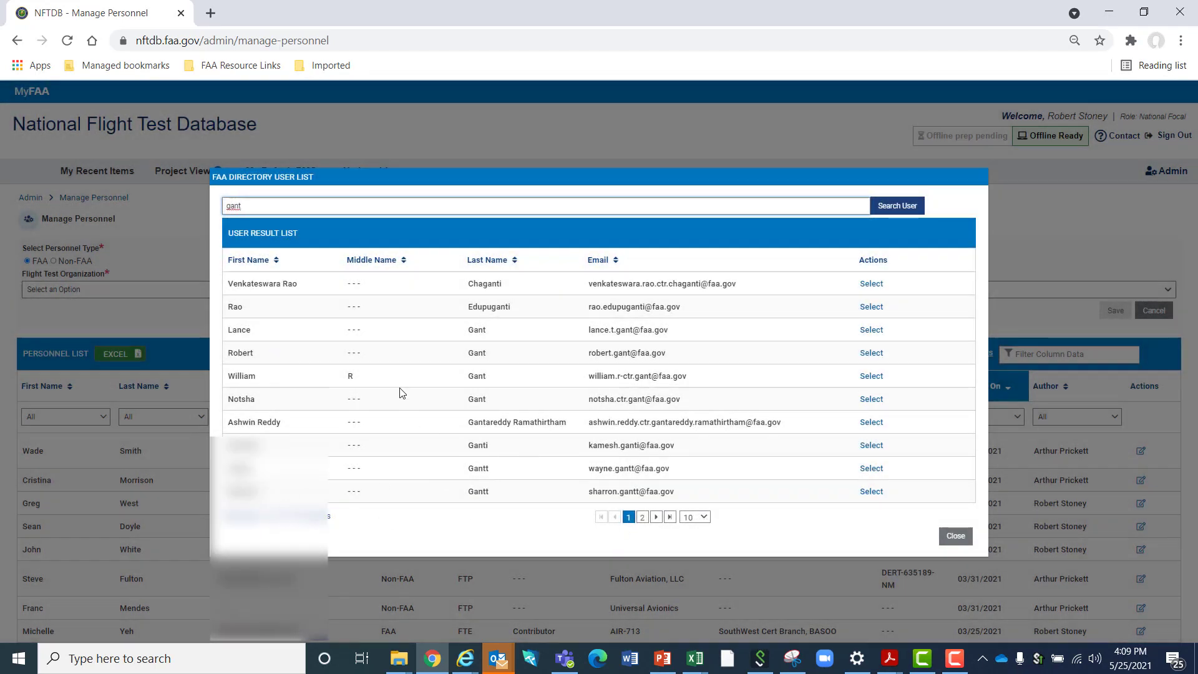
click(872, 330)
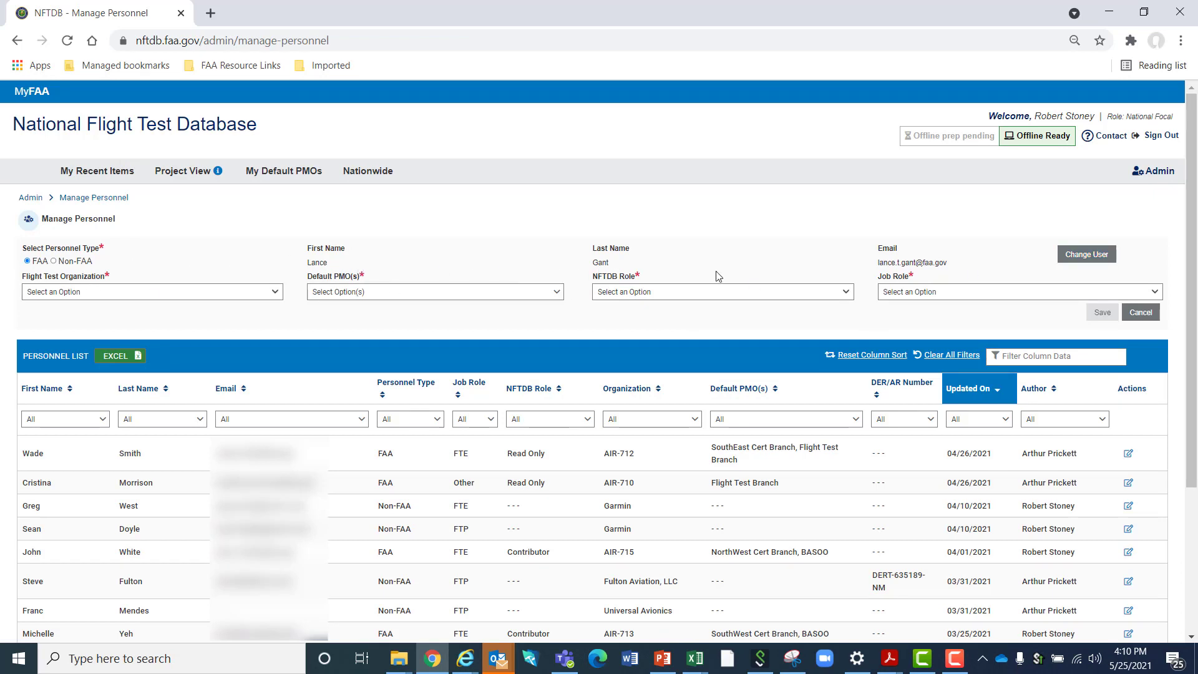
Set the flight test organization to AIR-710 and the default PMOs to Flight Test Branch, Intl Validation Branch, Military Cert Office, NO PMO ENTRY and NorthEast Cert Branch
click(203, 294)
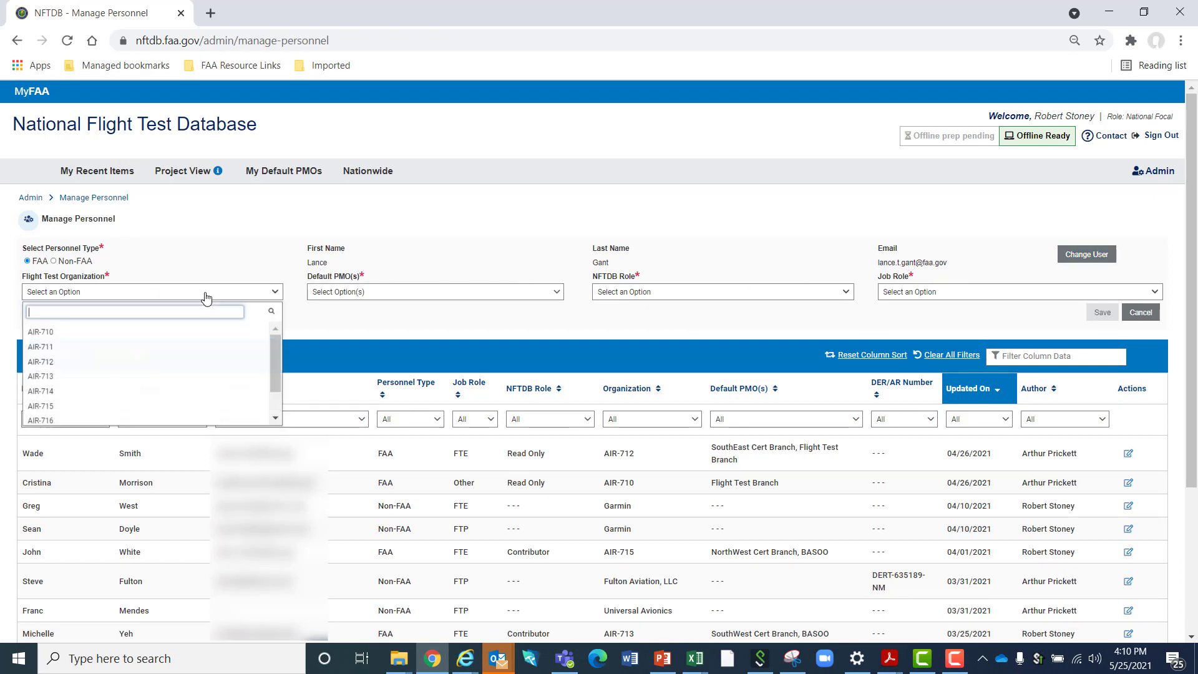
click(126, 333)
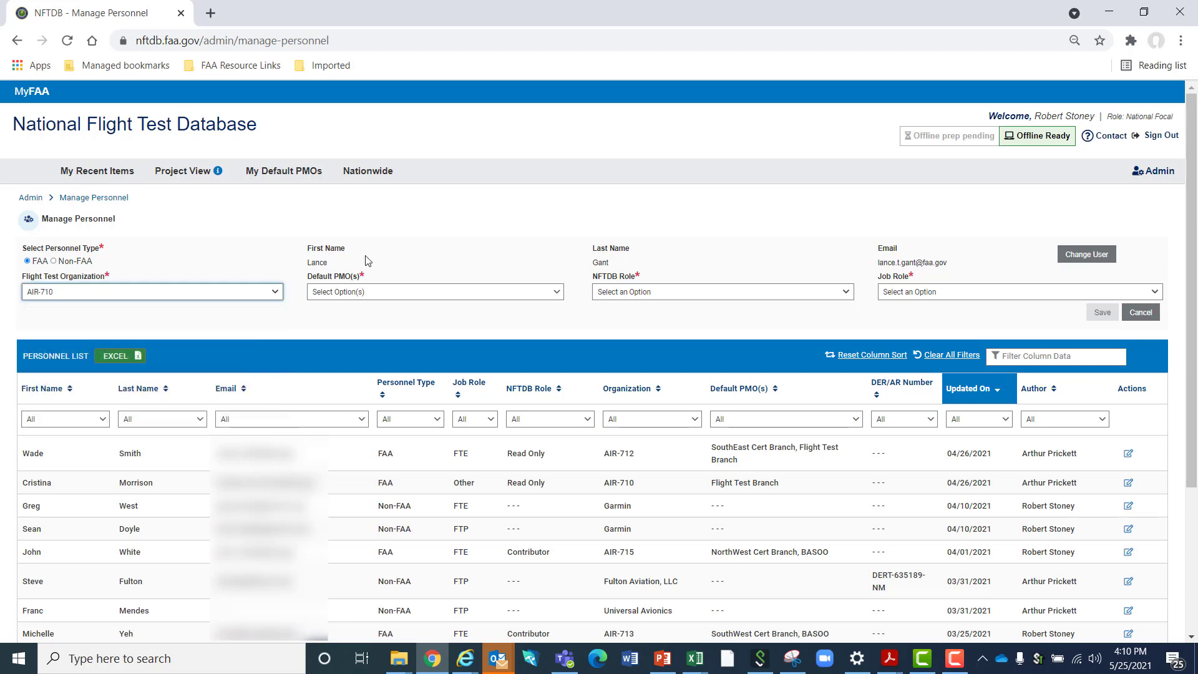
click(366, 293)
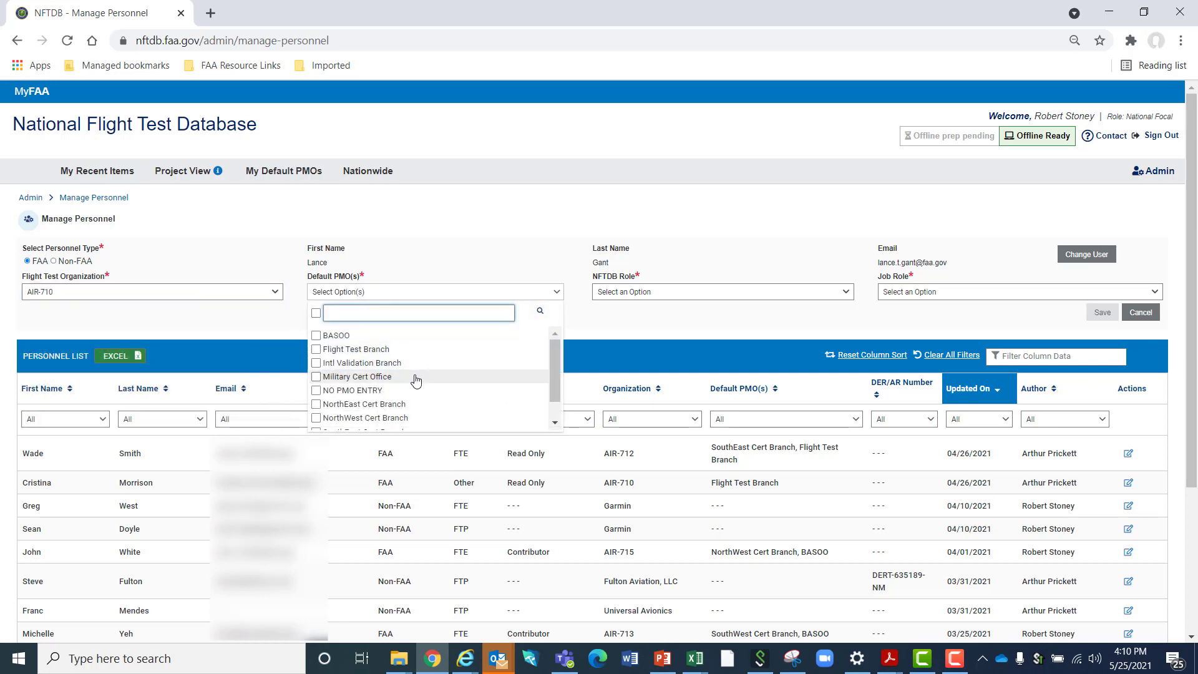
click(317, 350)
click(318, 364)
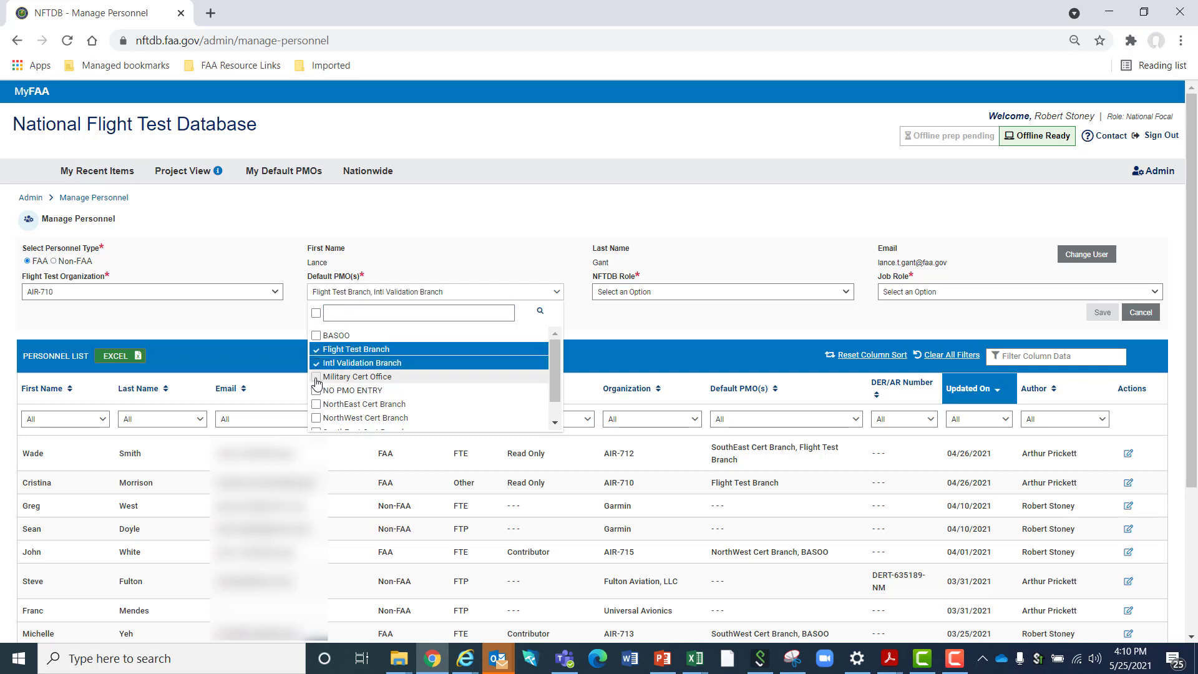
click(319, 379)
click(317, 392)
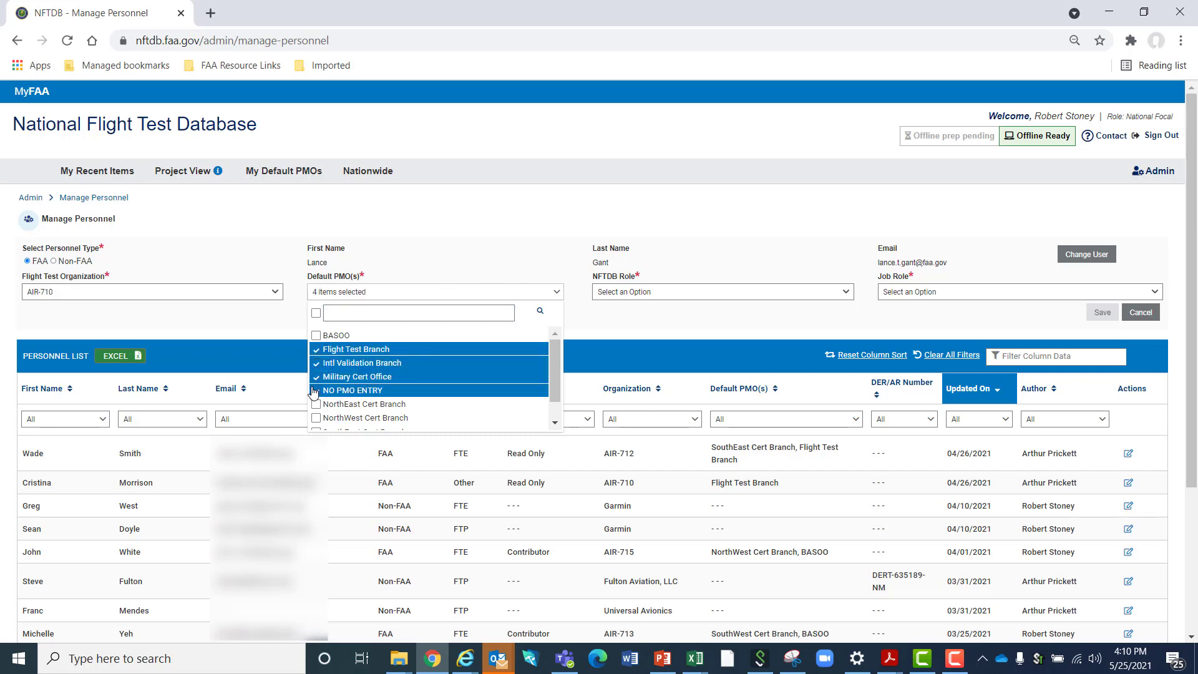
click(318, 407)
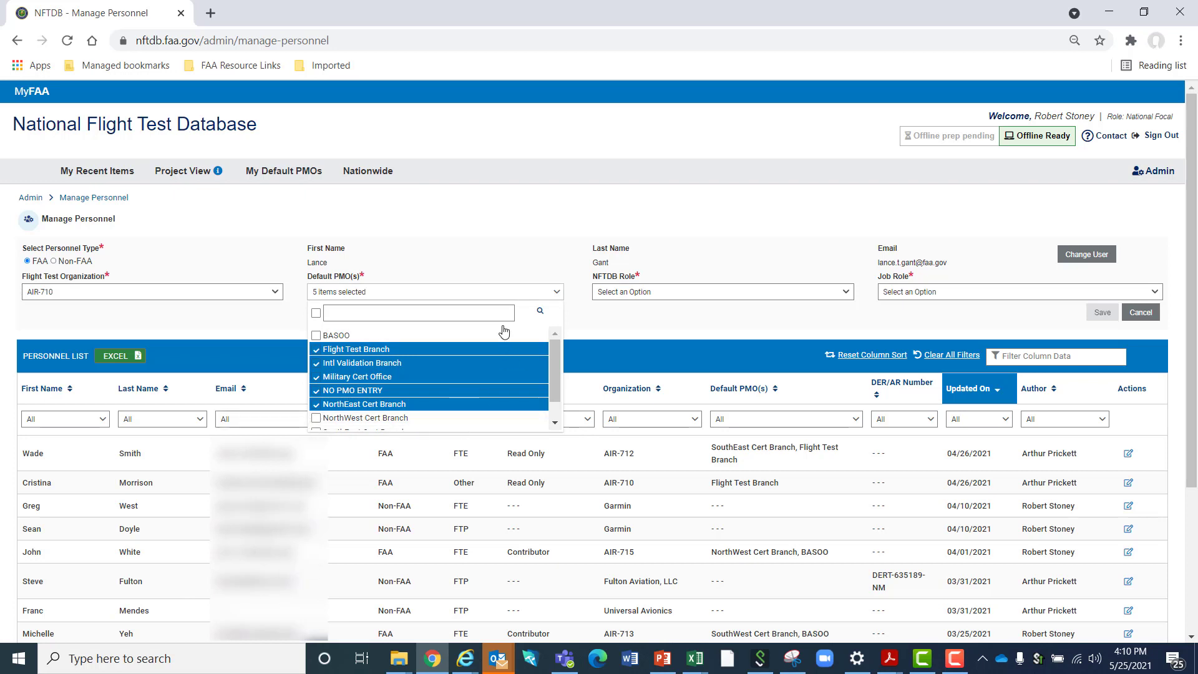
click(472, 237)
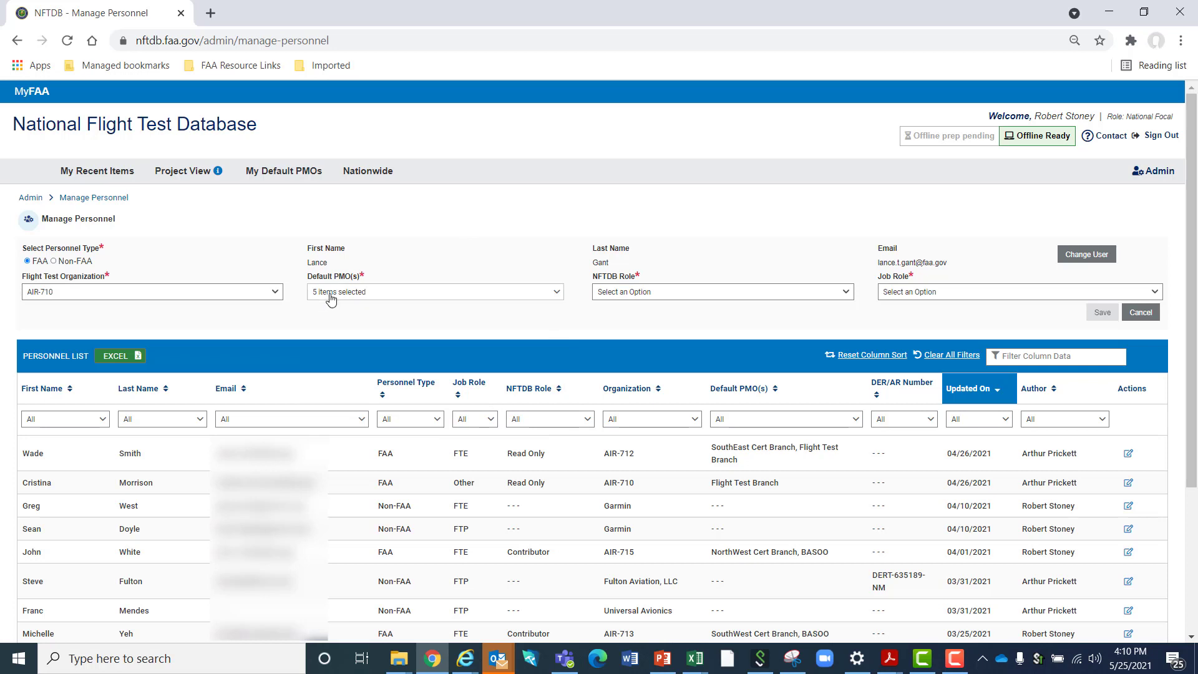
click(331, 296)
click(460, 243)
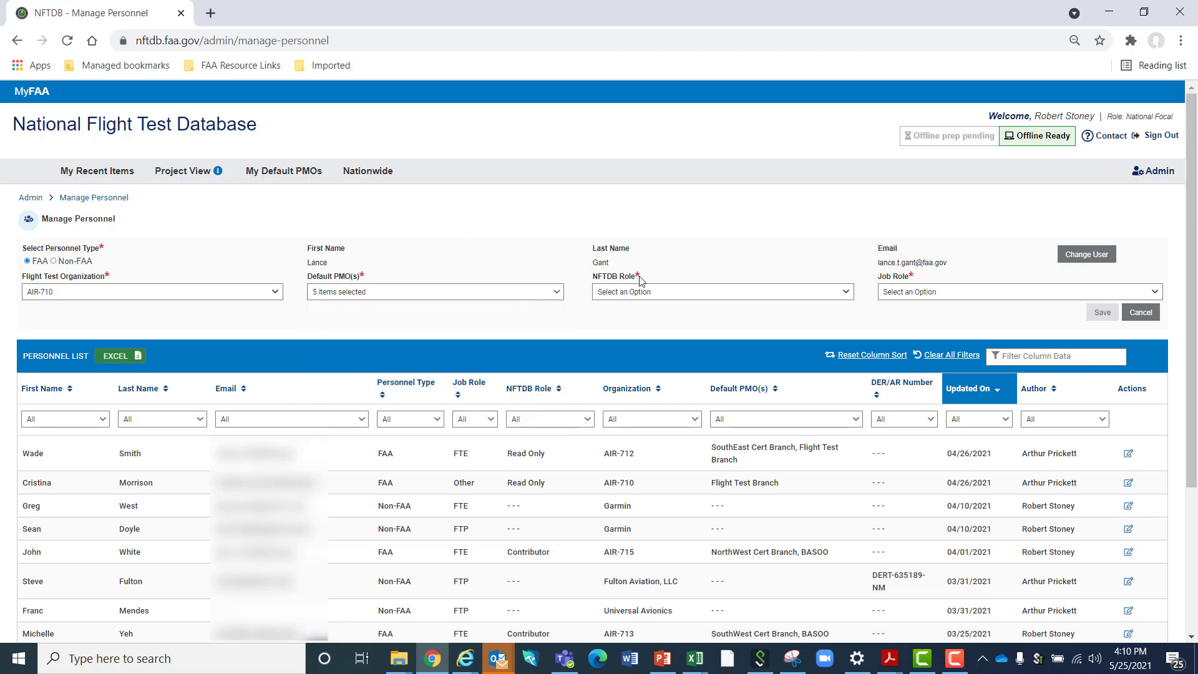
Assign the Contributor NFTDB role and the FTE job role, and save the new FAA personnel record
click(635, 294)
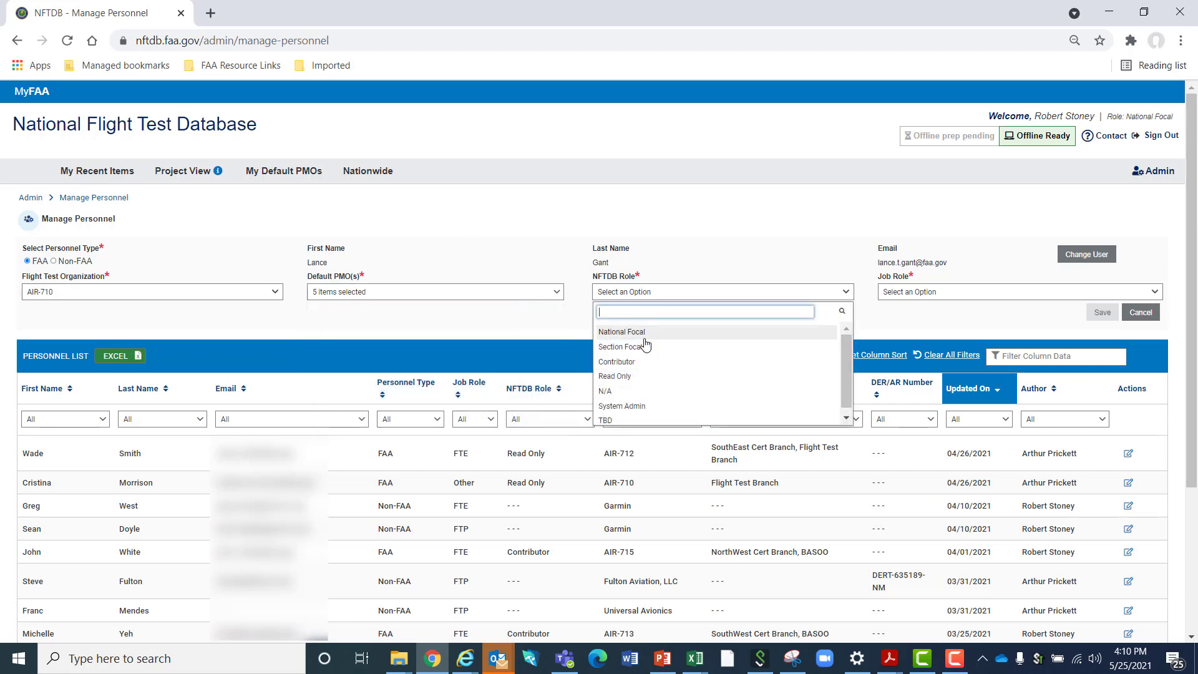
click(651, 367)
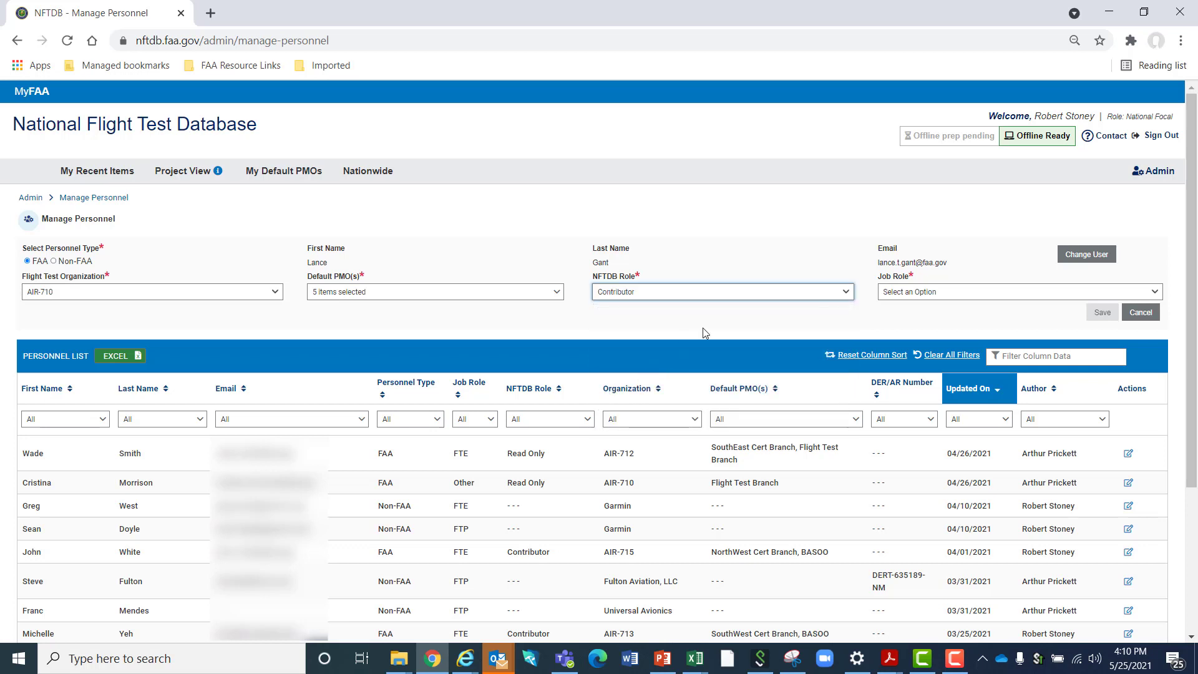
click(910, 295)
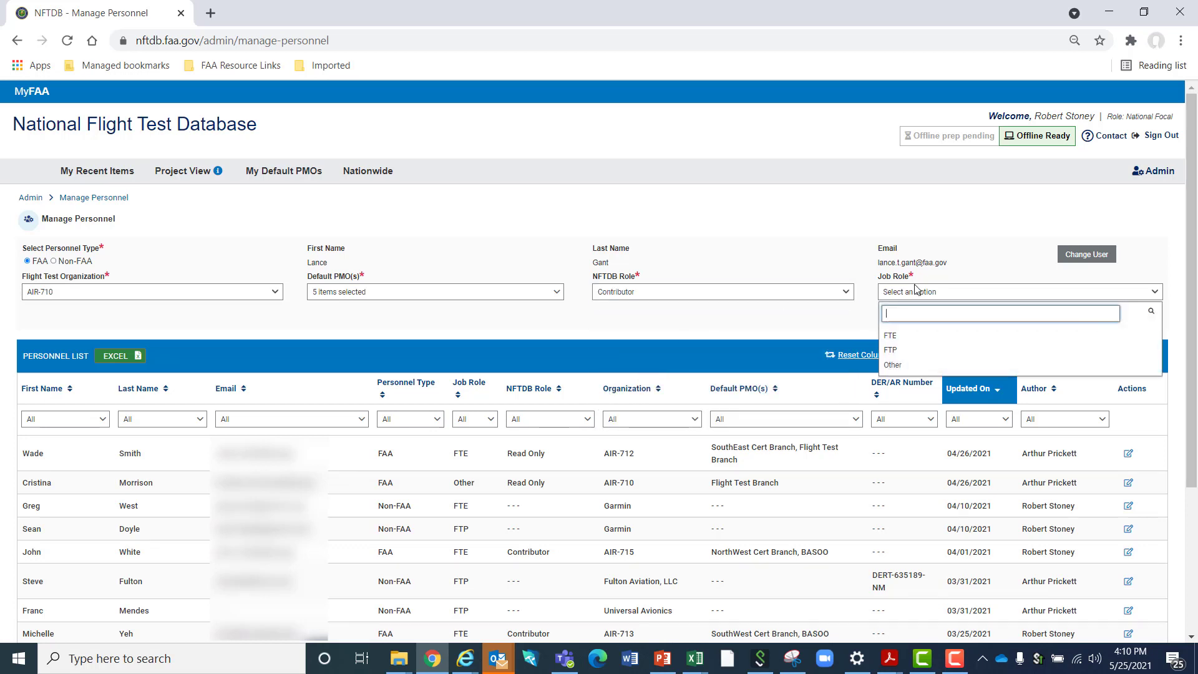
click(921, 338)
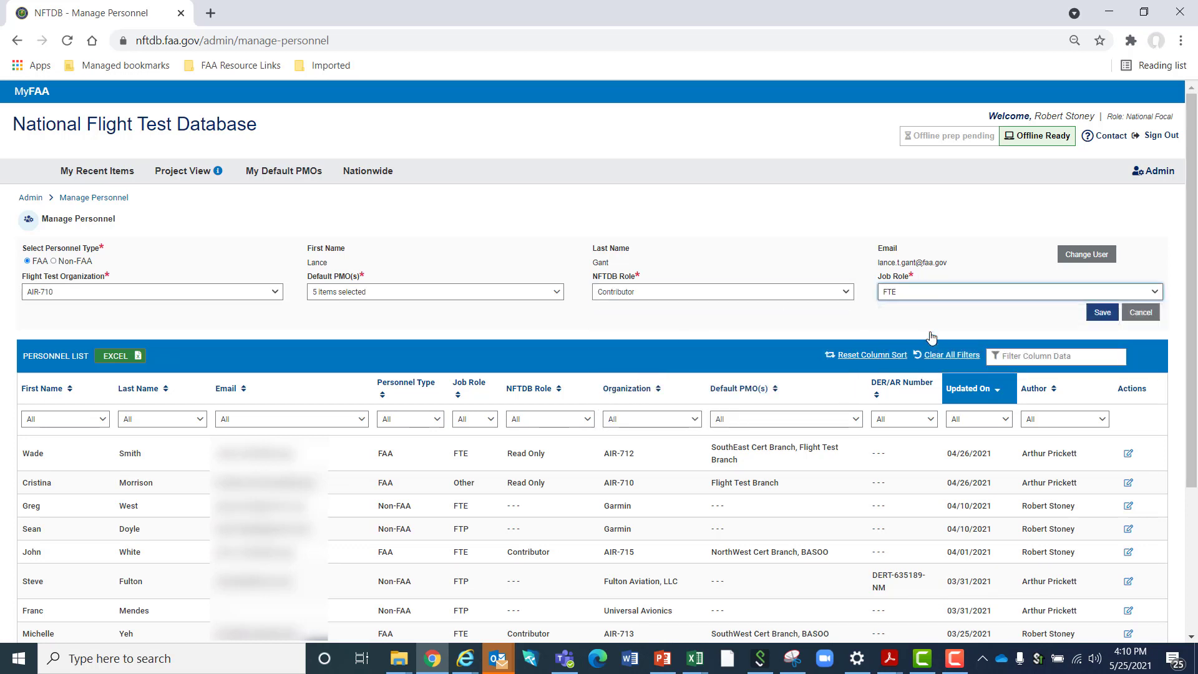
click(1015, 295)
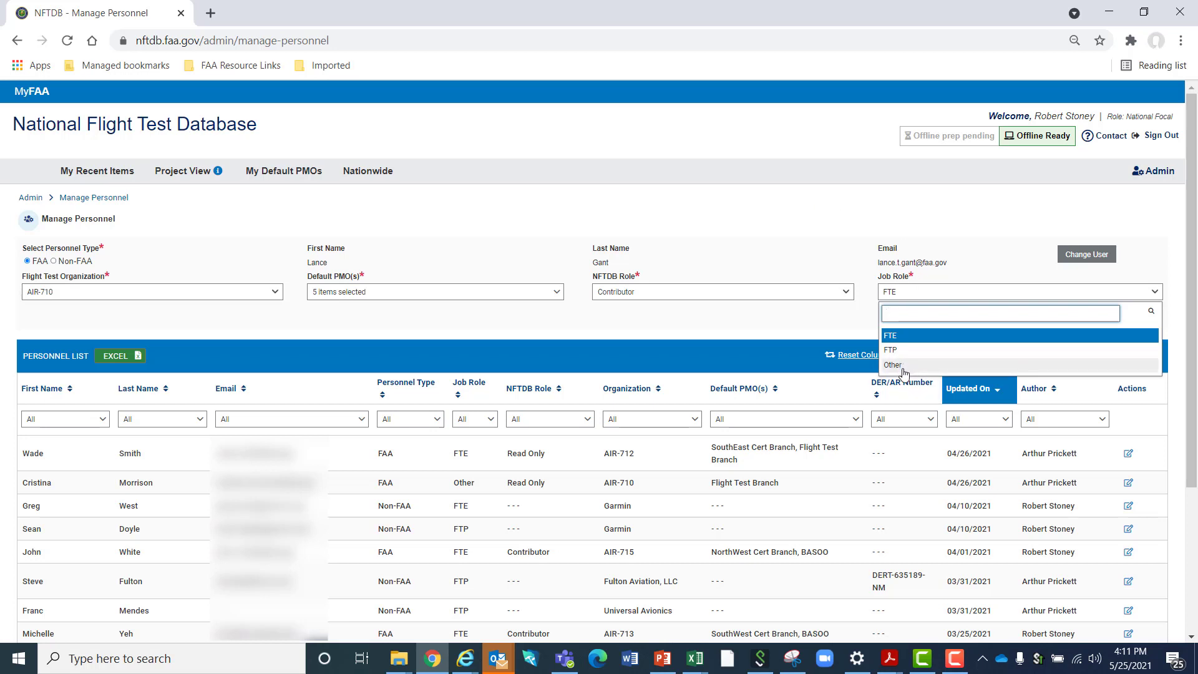
click(960, 251)
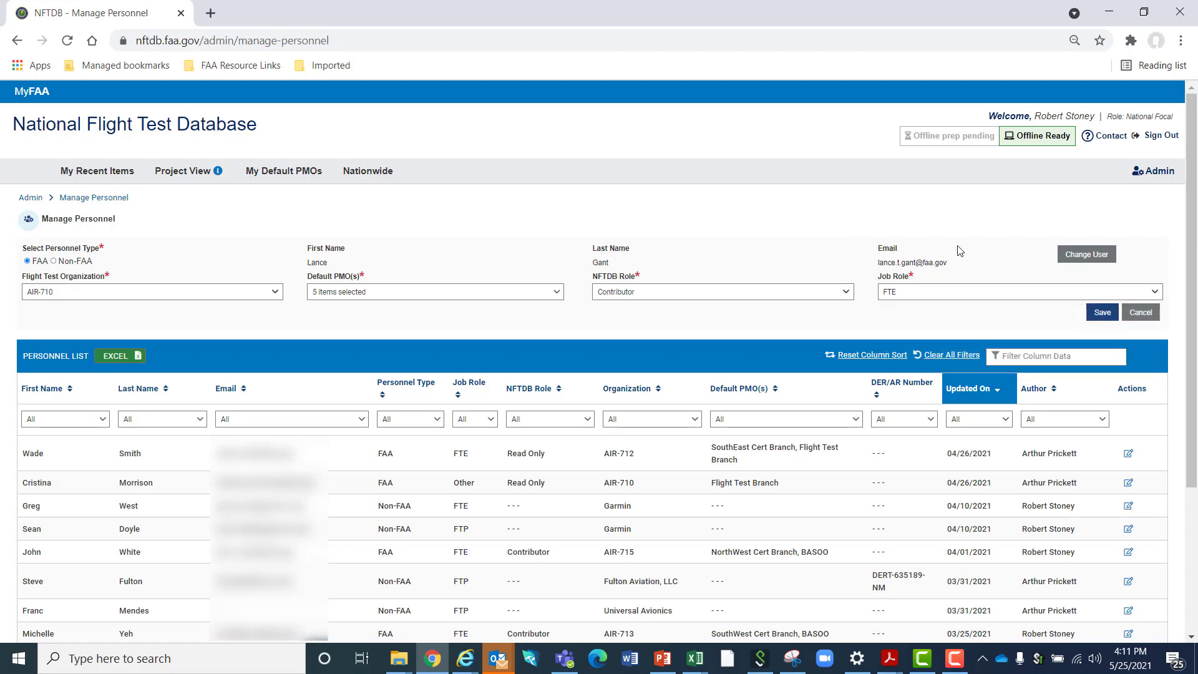
click(1100, 318)
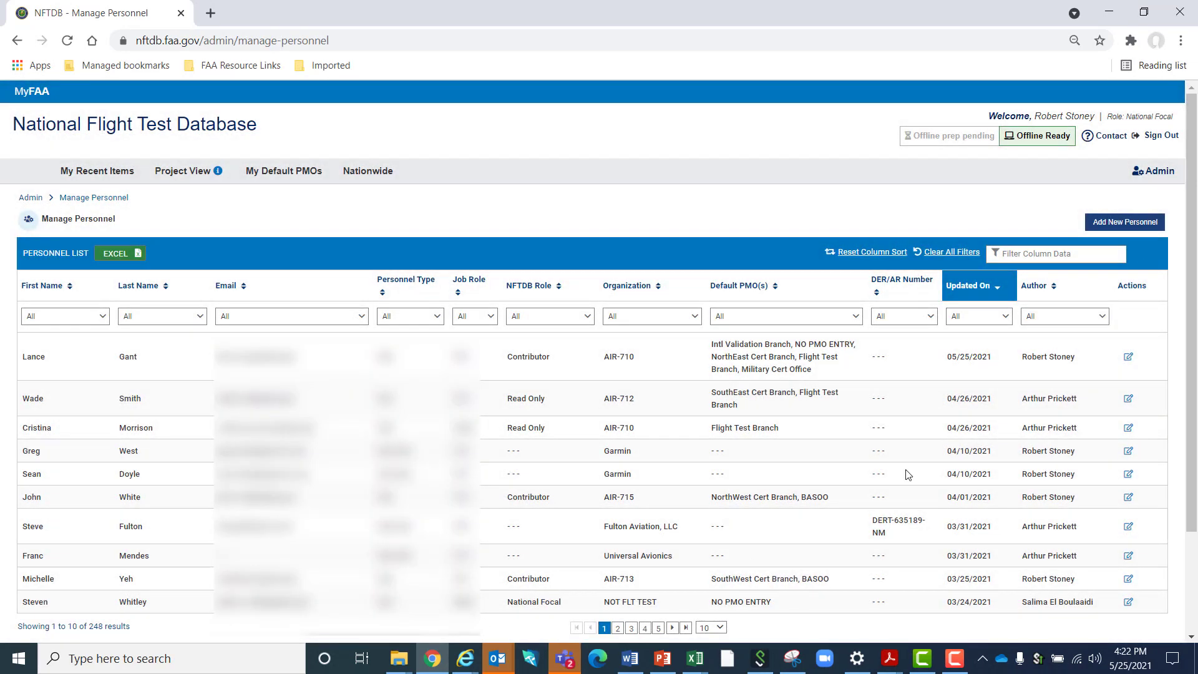
Start a new Non-FAA personnel record and enter the person's first name, last name and the organization RS Industries
click(1130, 225)
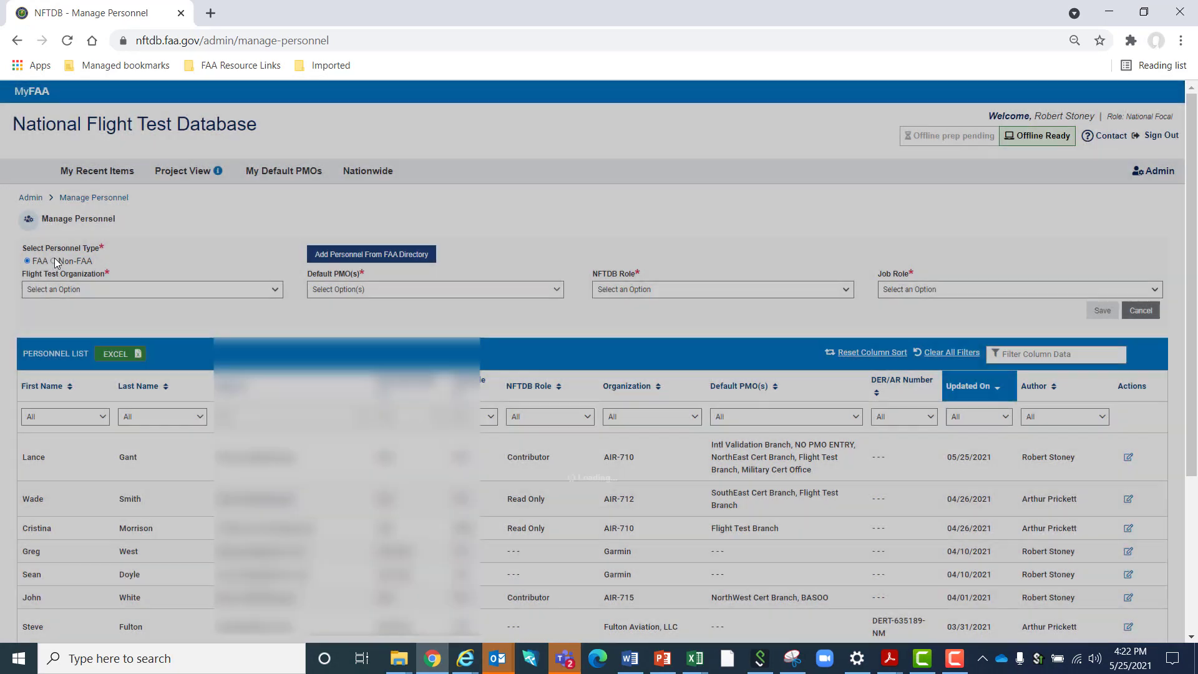
click(53, 262)
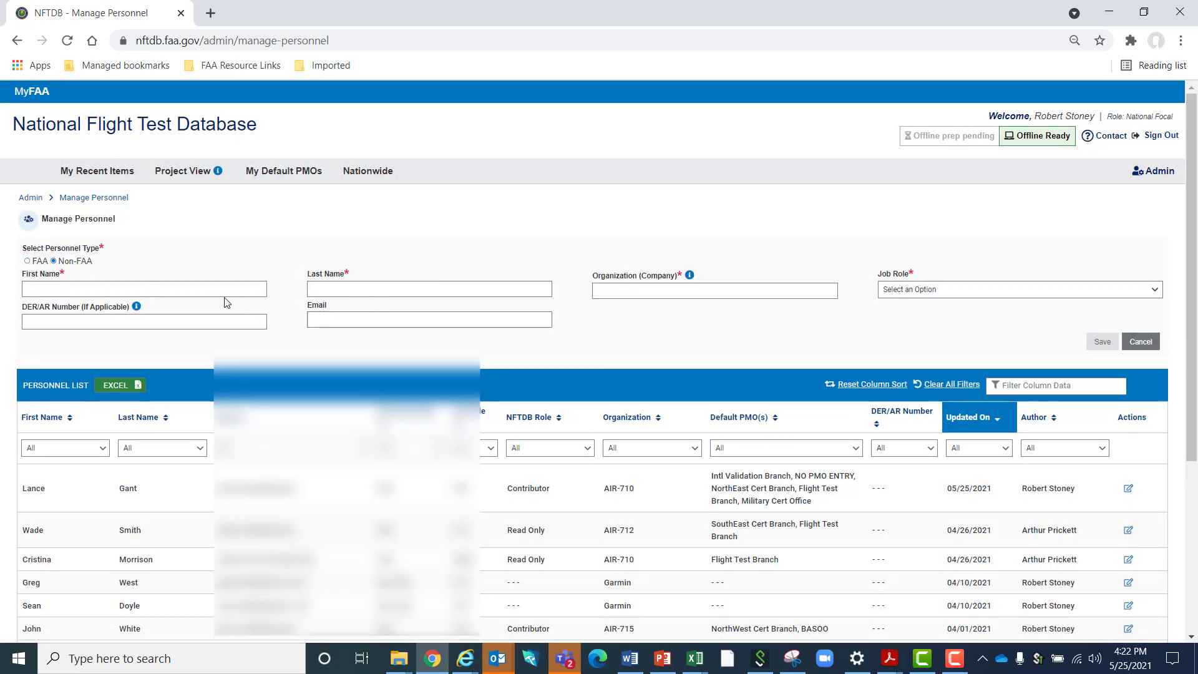
click(197, 290)
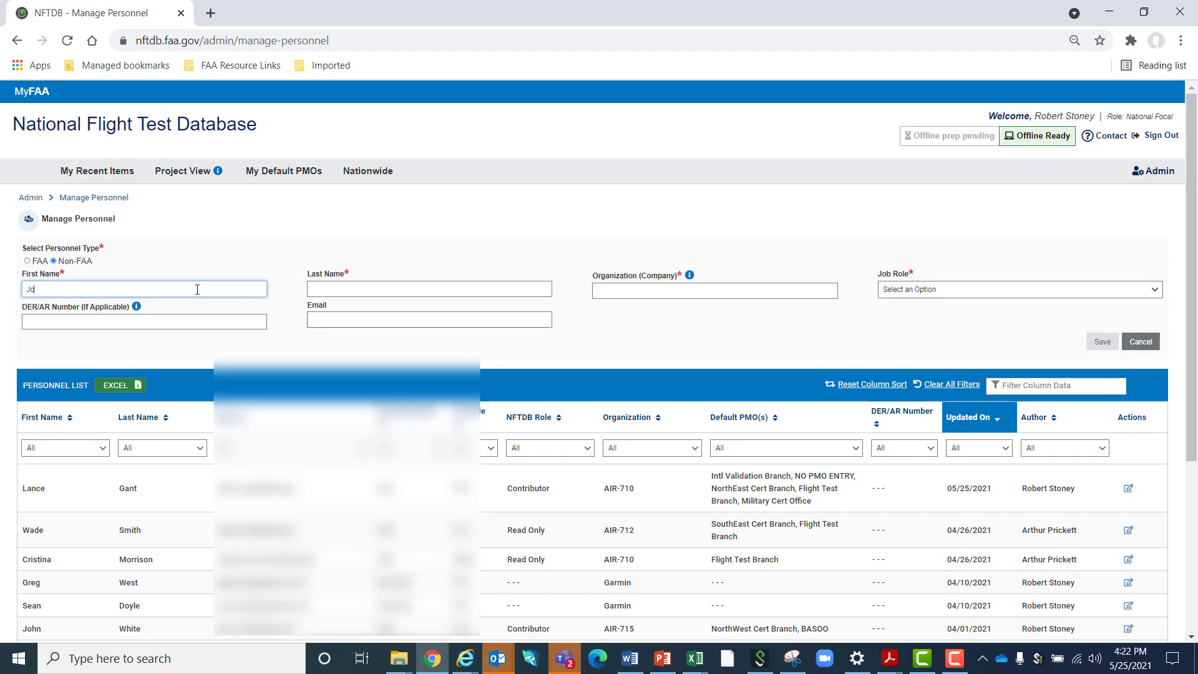
key(Tab)
text(Smit)
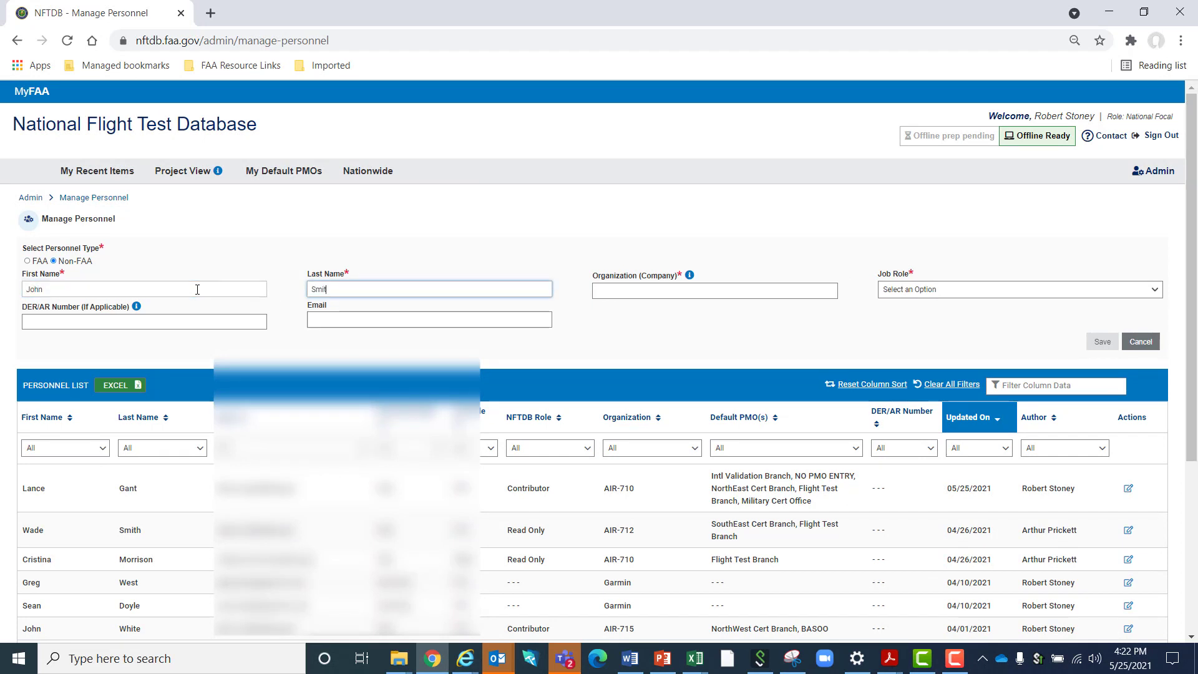
text(h)
key(Tab)
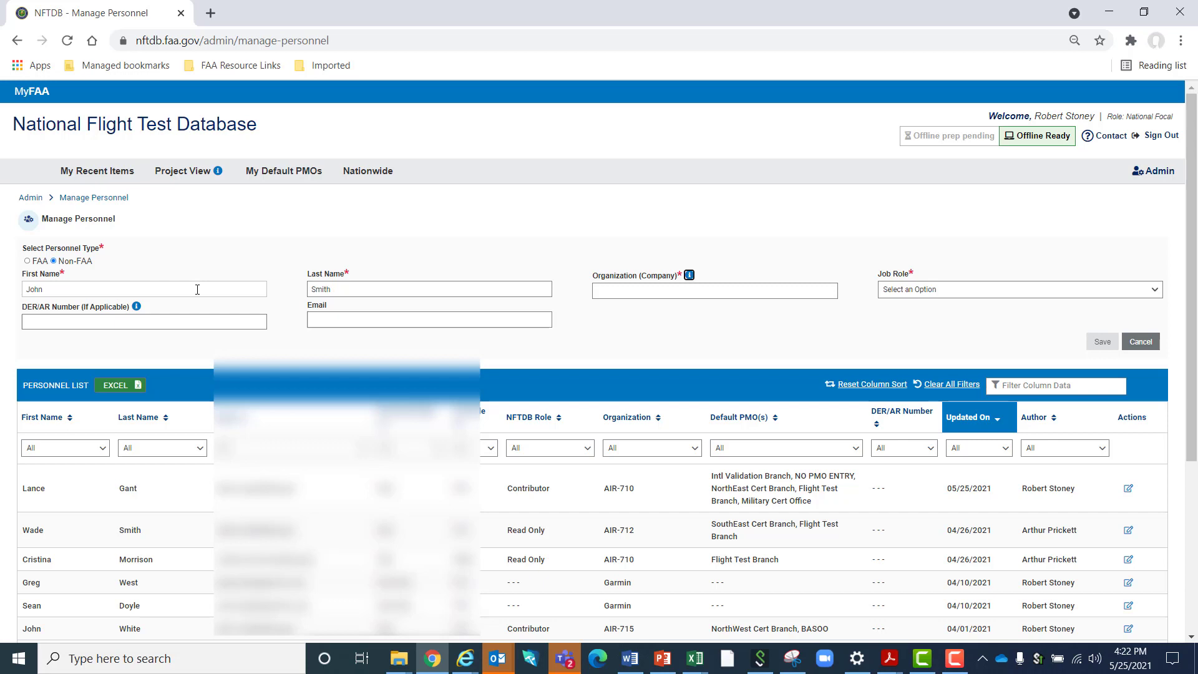
text(R)
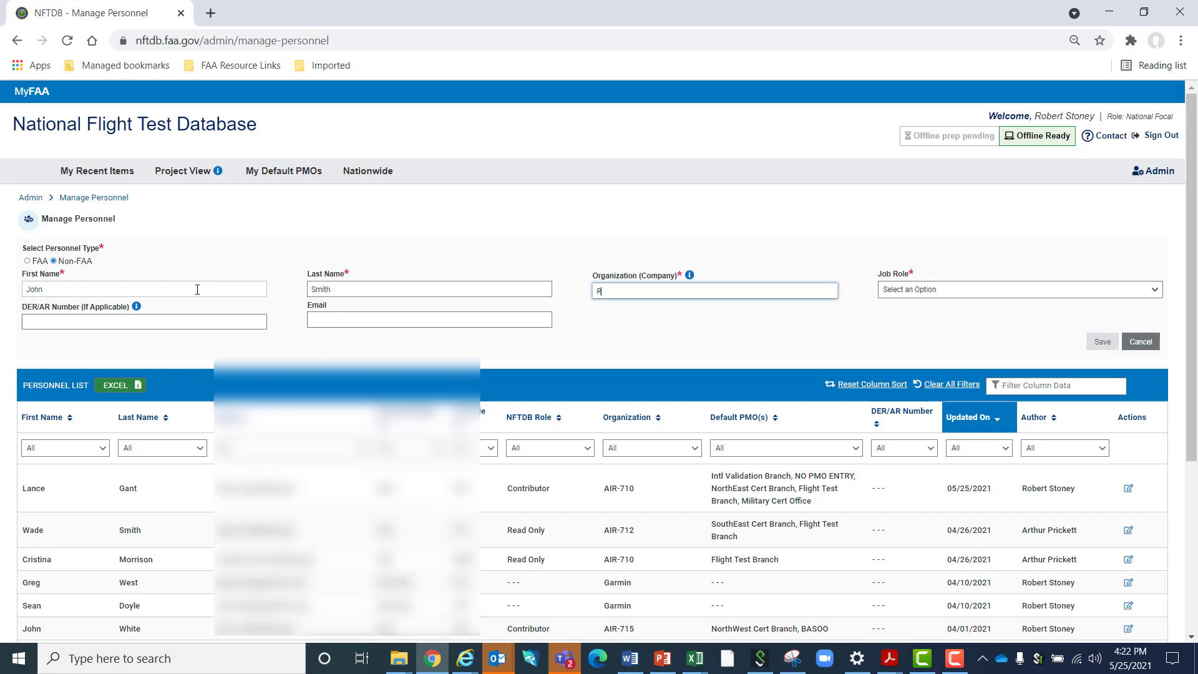
text(S Industries)
key(Tab)
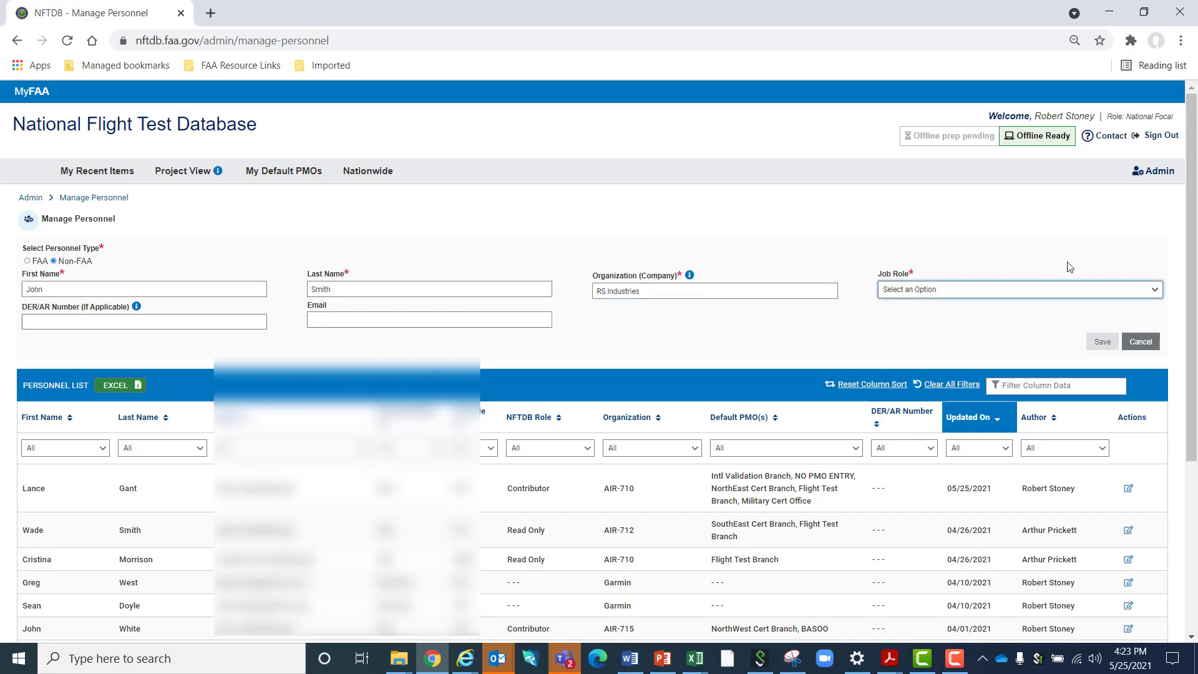
Set the job role to FTE, leave the DER/AR number and email blank, and save the Non-FAA personnel record
click(1027, 294)
click(1027, 295)
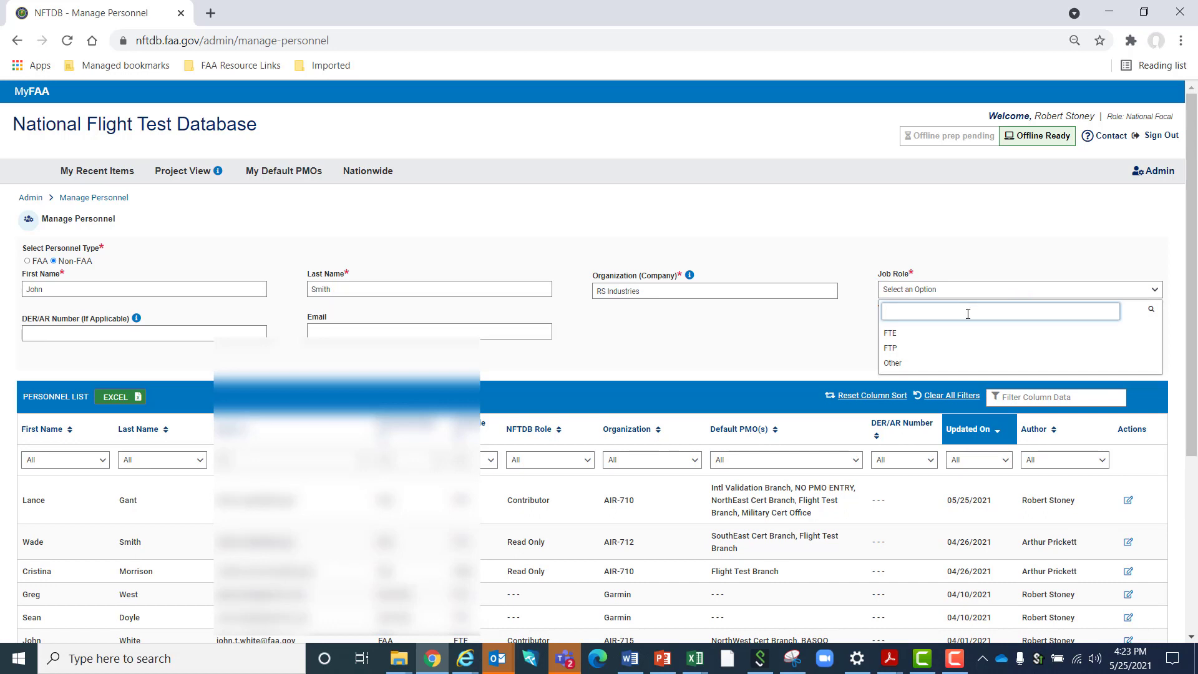
click(900, 335)
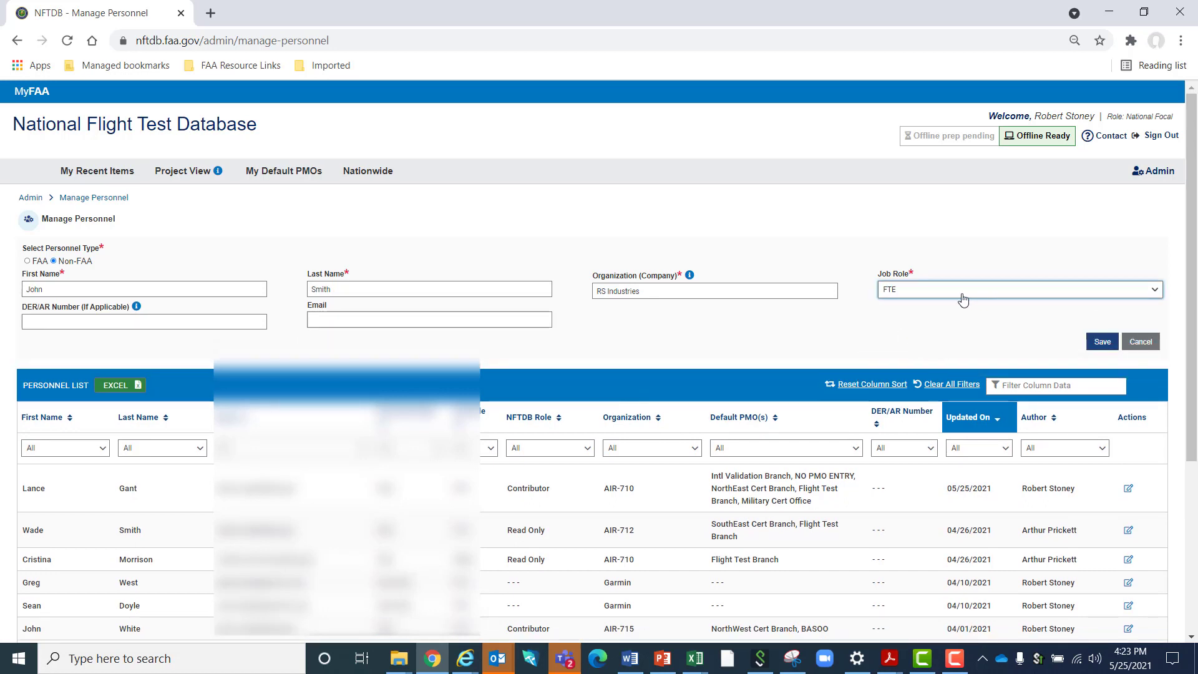
click(197, 320)
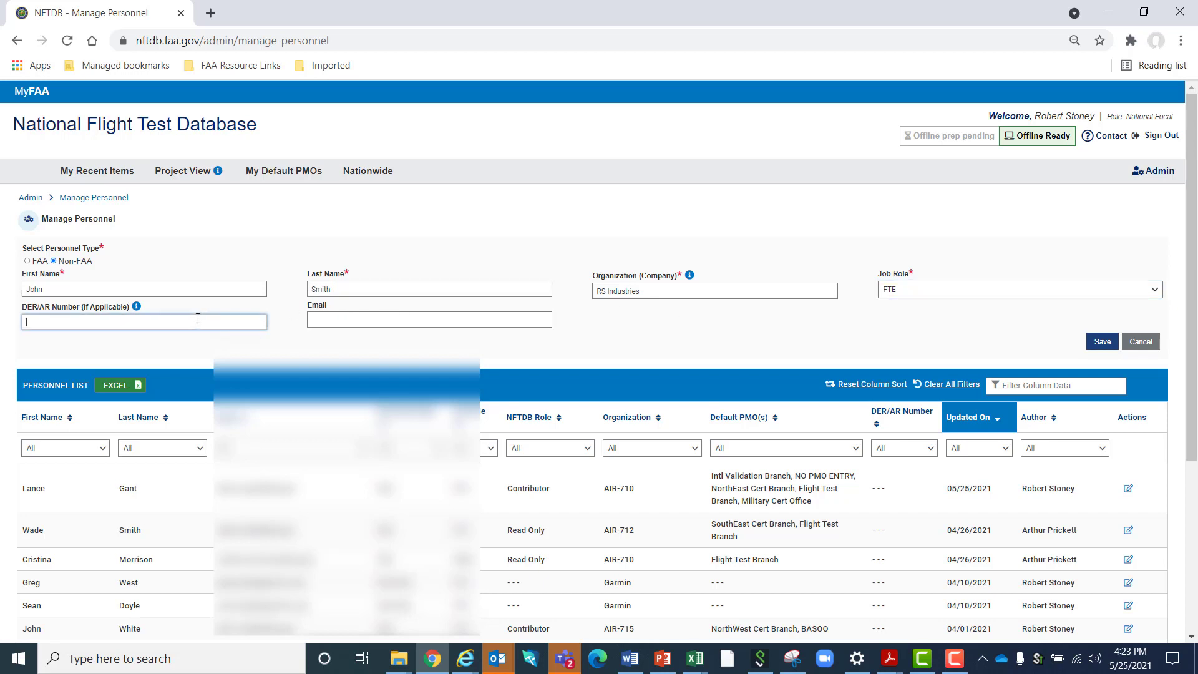
click(329, 320)
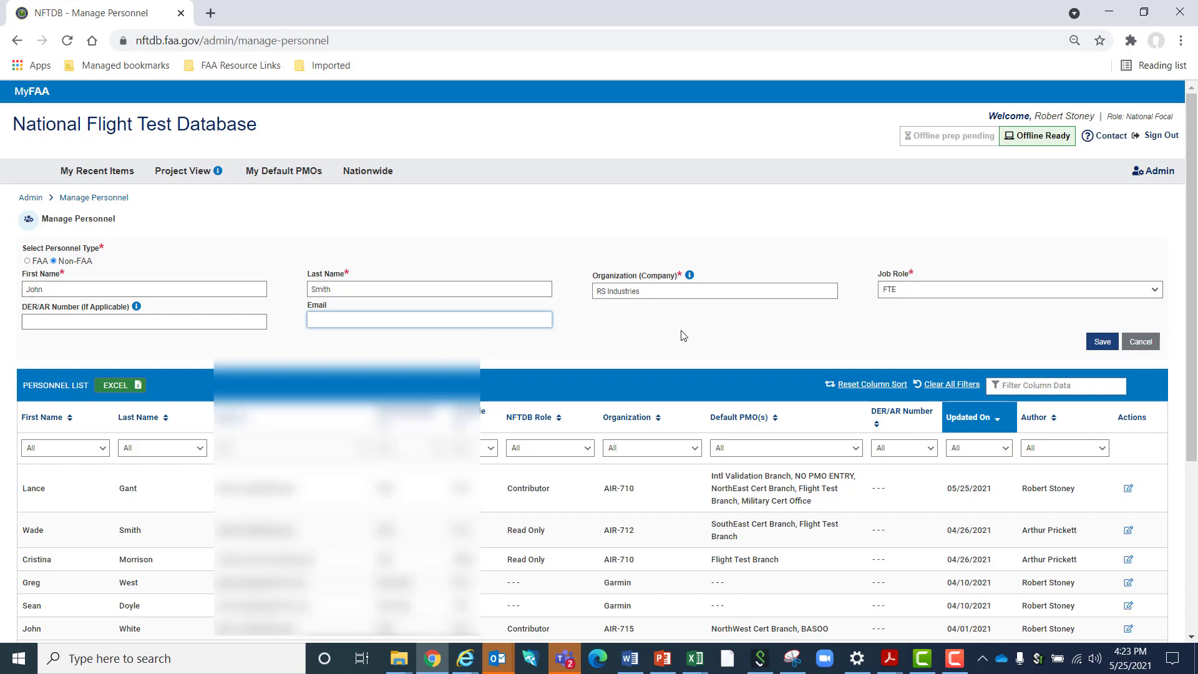
click(1094, 344)
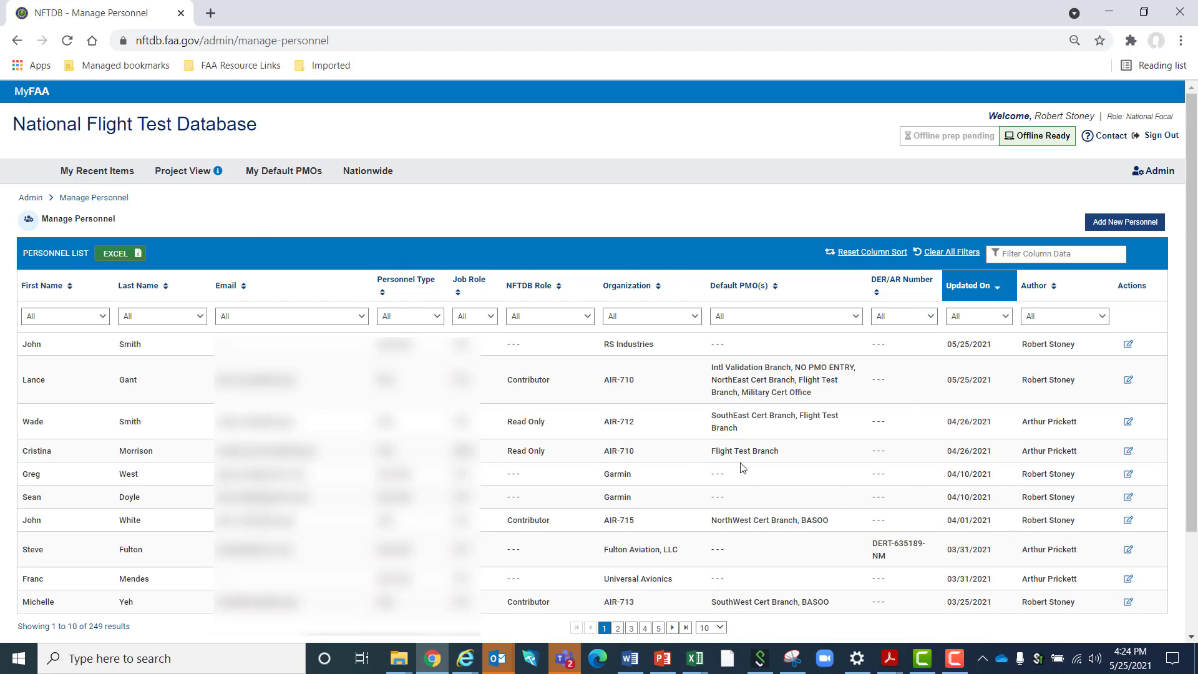
Return to the Administration Options overview
click(1162, 173)
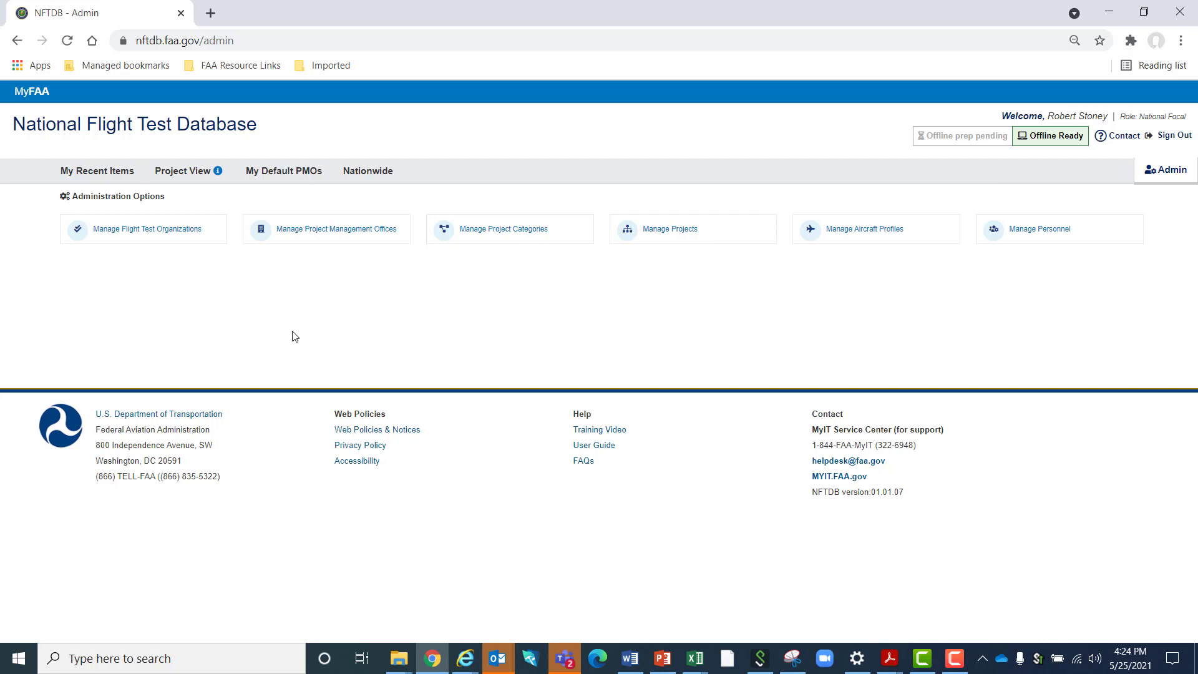
click(954, 653)
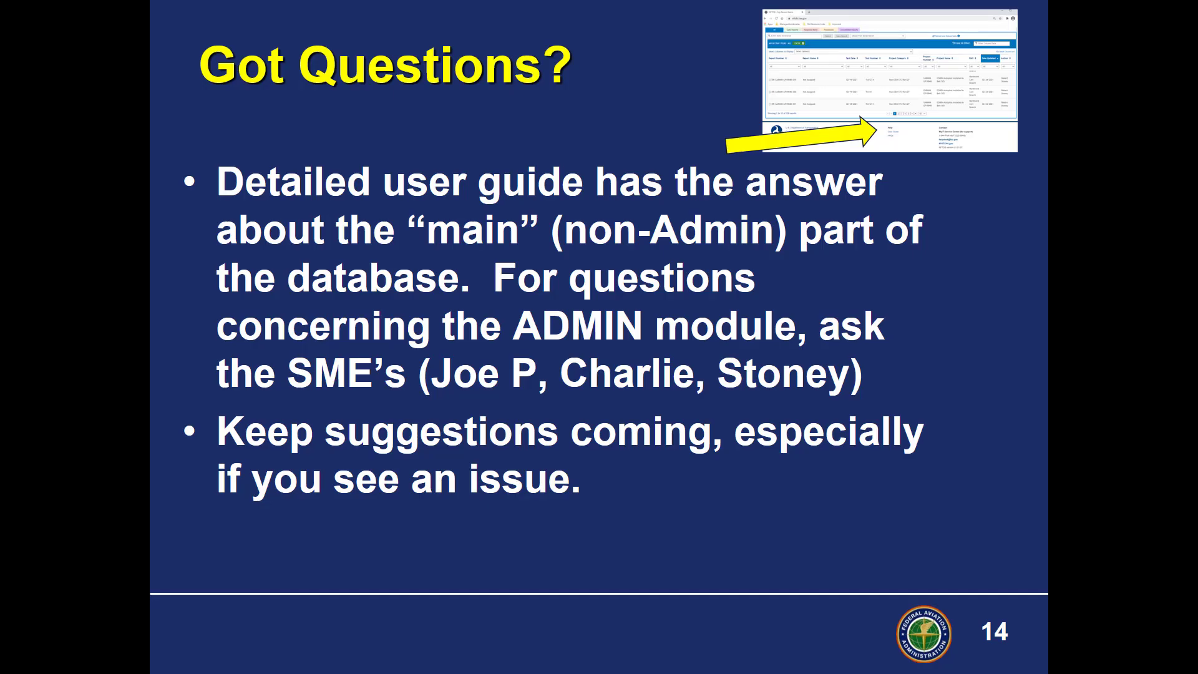